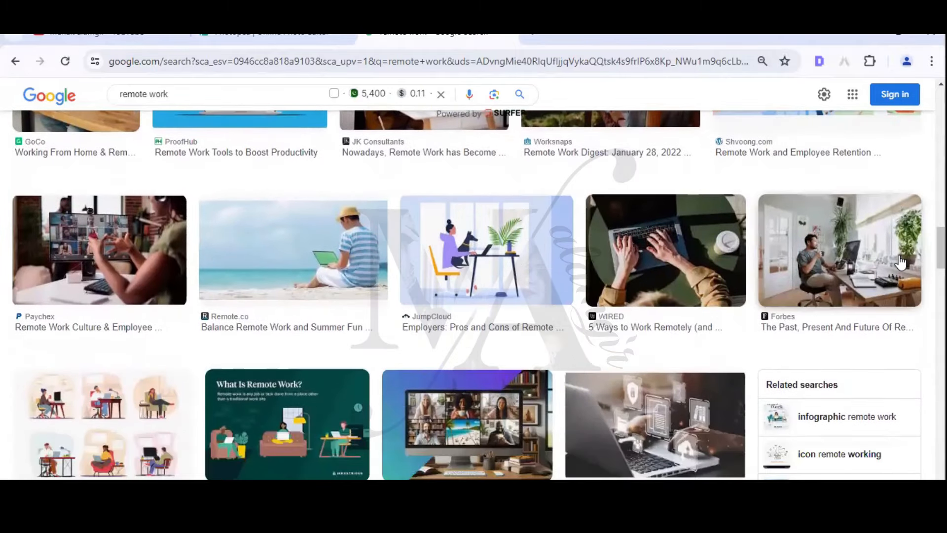
Preview the JumpCloud illustration of a woman with a dog at a desk and open its source page in a separate tab.
{"action": "left_click", "coordinate": [497, 271]}
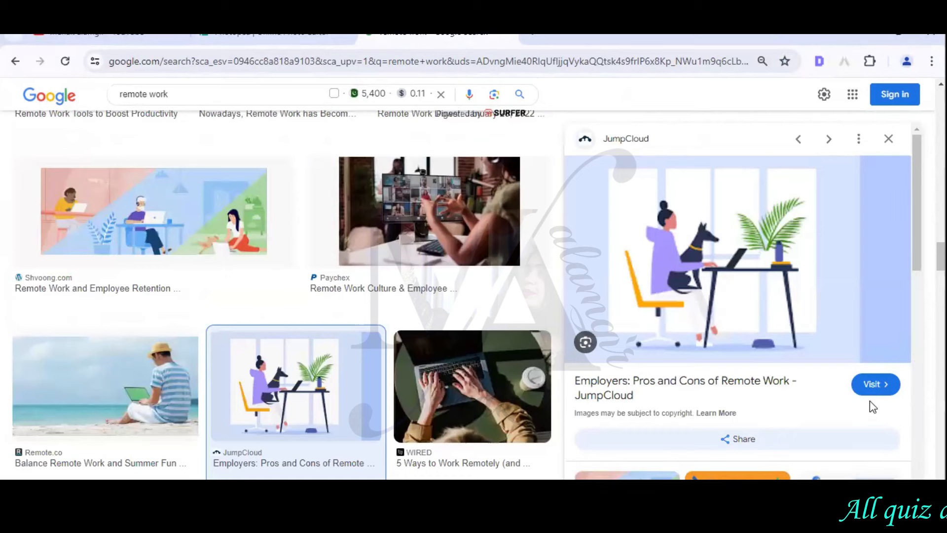
{"action": "left_click", "coordinate": [871, 389]}
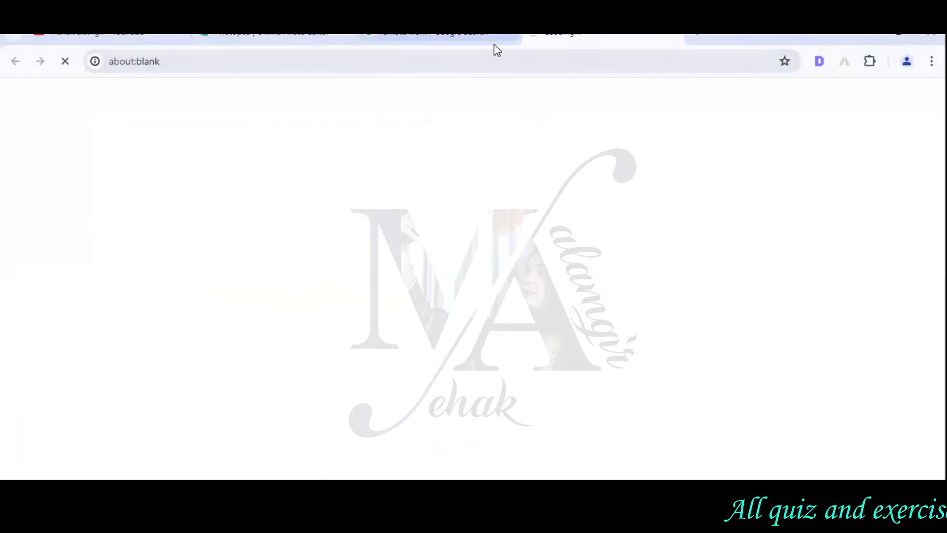
{"action": "left_click", "coordinate": [495, 44]}
{"action": "scroll", "coordinate": [906, 319], "scroll_direction": "down", "scroll_amount": 5}
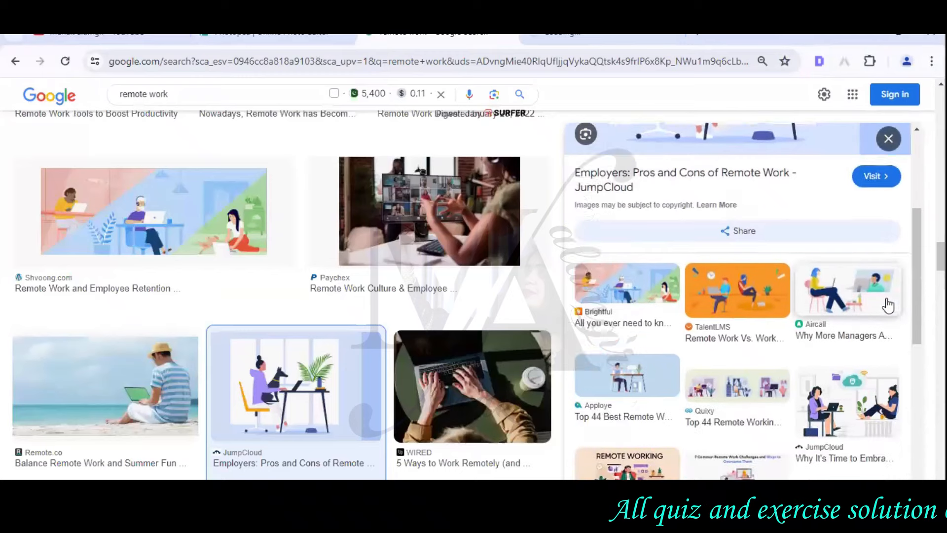
{"action": "scroll", "coordinate": [891, 300], "scroll_direction": "down", "scroll_amount": 3}
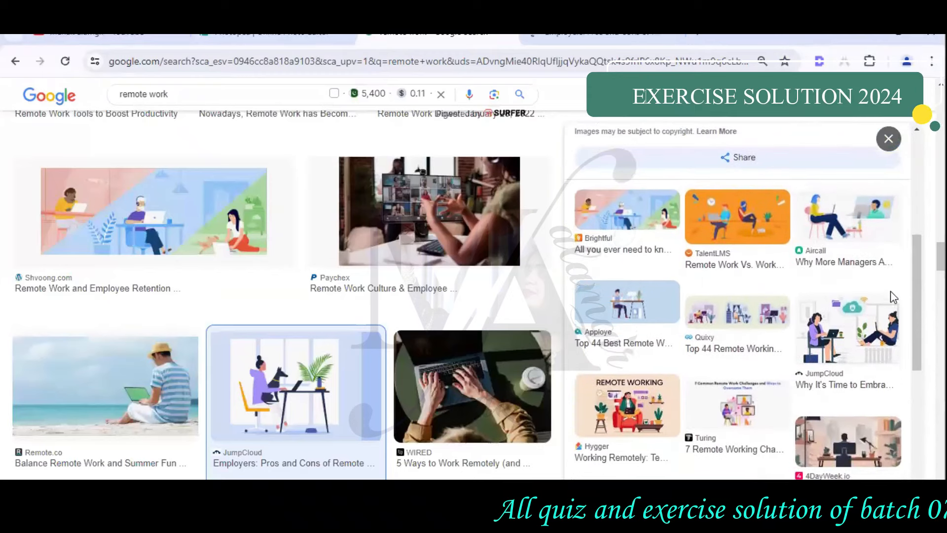
{"action": "scroll", "coordinate": [892, 298], "scroll_direction": "down", "scroll_amount": 3}
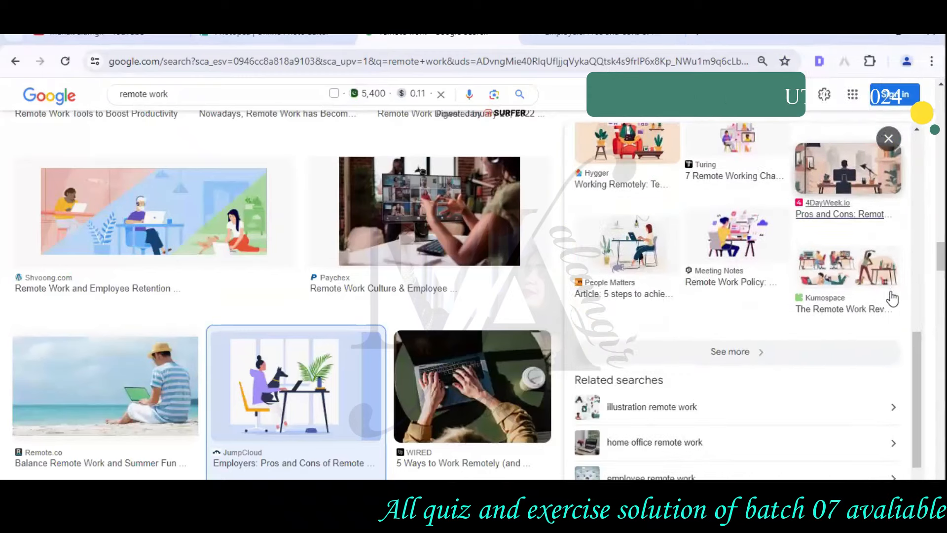
{"action": "scroll", "coordinate": [893, 296], "scroll_direction": "up", "scroll_amount": 5}
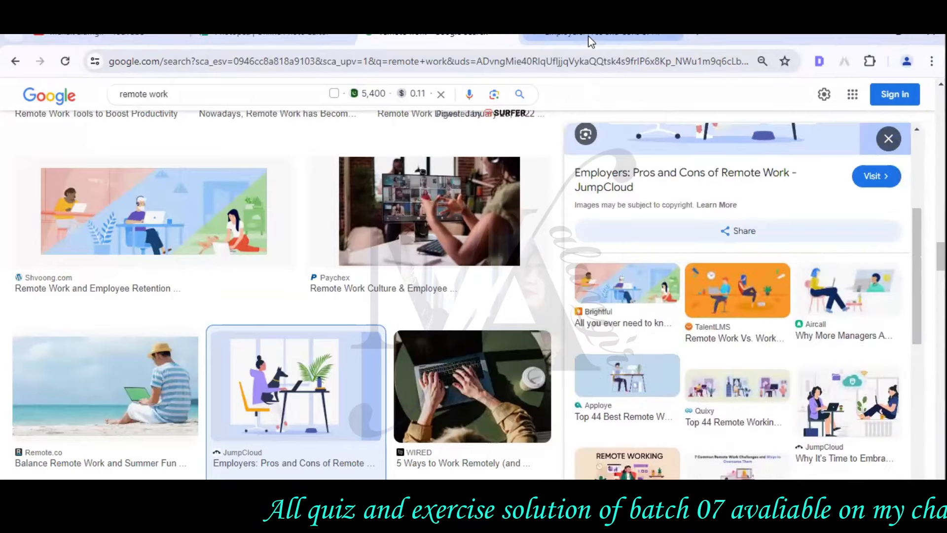
Look through the JumpCloud article on the pros and cons of remote work for the illustration.
{"action": "left_click", "coordinate": [584, 34]}
{"action": "scroll", "coordinate": [791, 270], "scroll_direction": "down", "scroll_amount": 10}
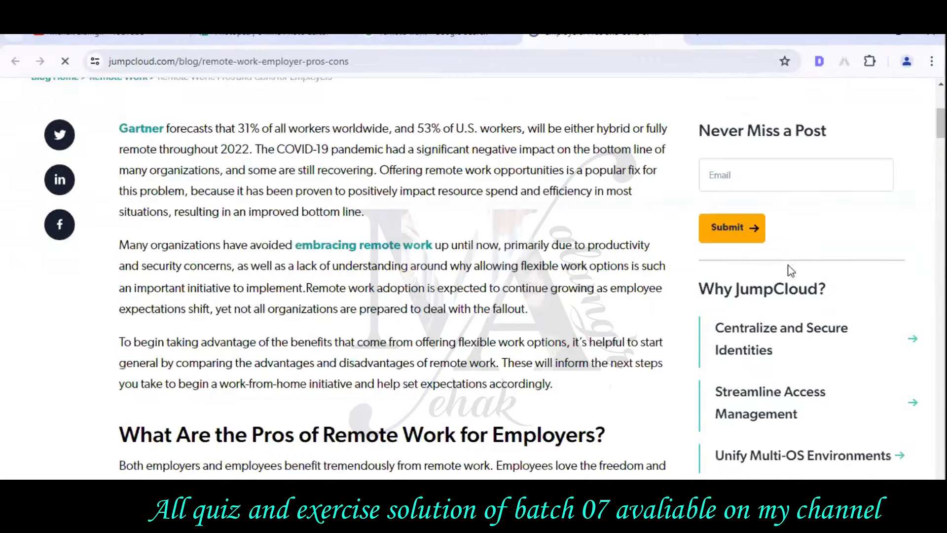
{"action": "scroll", "coordinate": [789, 262], "scroll_direction": "down", "scroll_amount": 15}
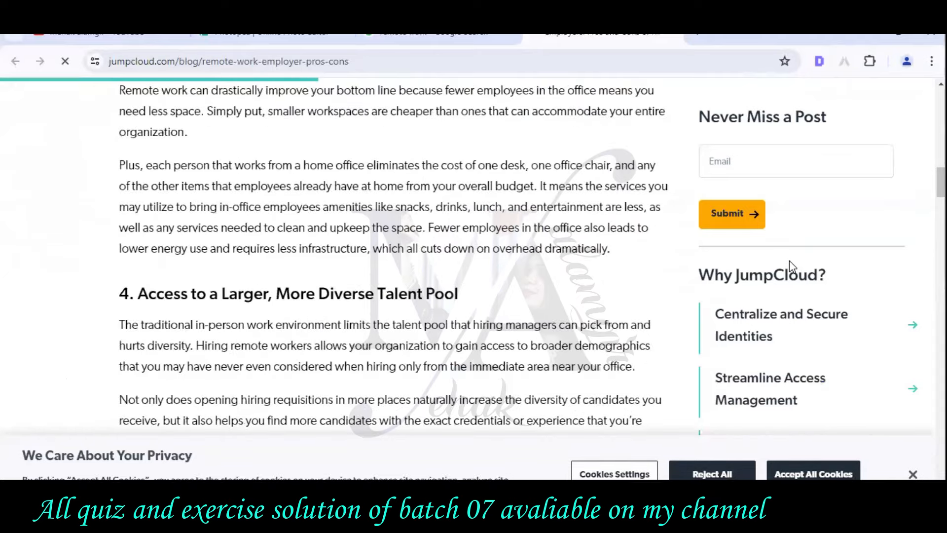
{"action": "scroll", "coordinate": [791, 263], "scroll_direction": "down", "scroll_amount": 15}
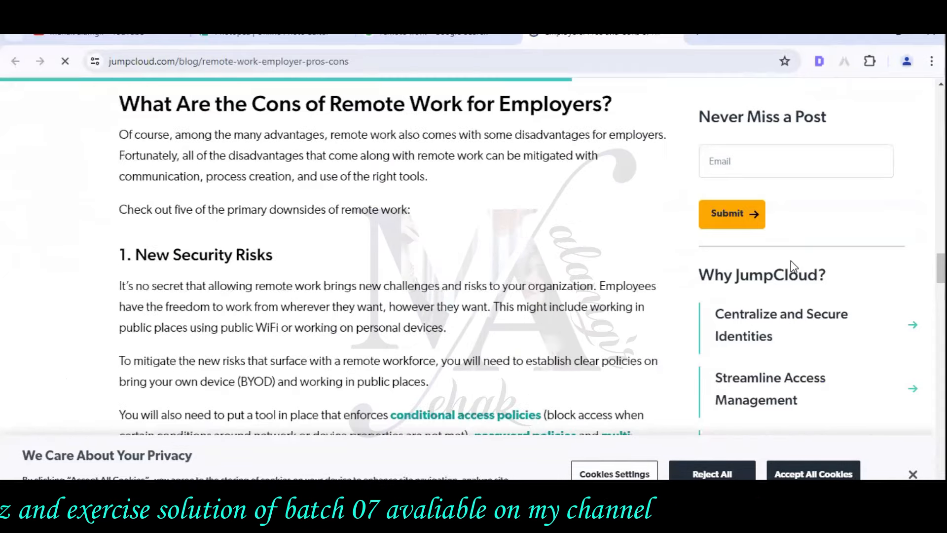
{"action": "scroll", "coordinate": [791, 265], "scroll_direction": "down", "scroll_amount": 15}
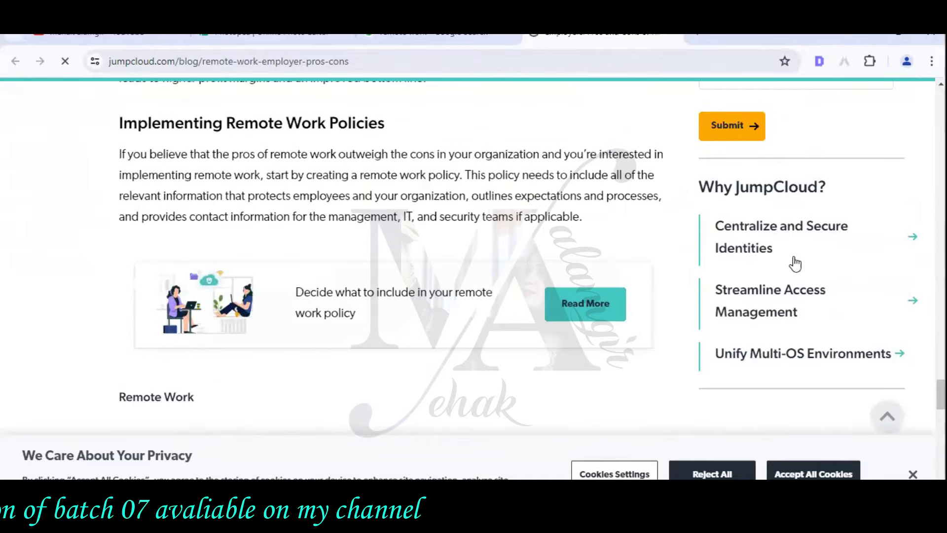
{"action": "scroll", "coordinate": [793, 263], "scroll_direction": "up", "scroll_amount": 6}
{"action": "scroll", "coordinate": [796, 260], "scroll_direction": "up", "scroll_amount": 15}
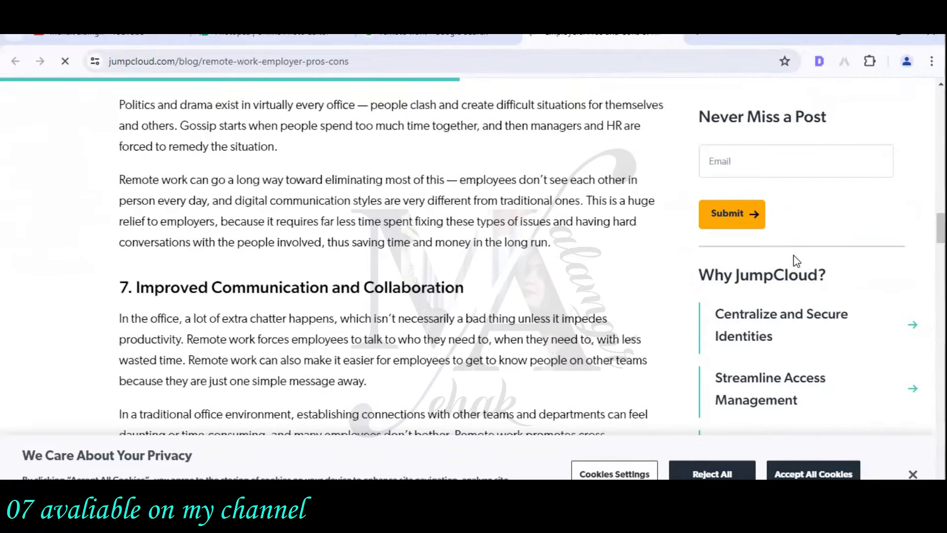
{"action": "scroll", "coordinate": [795, 260], "scroll_direction": "up", "scroll_amount": 10}
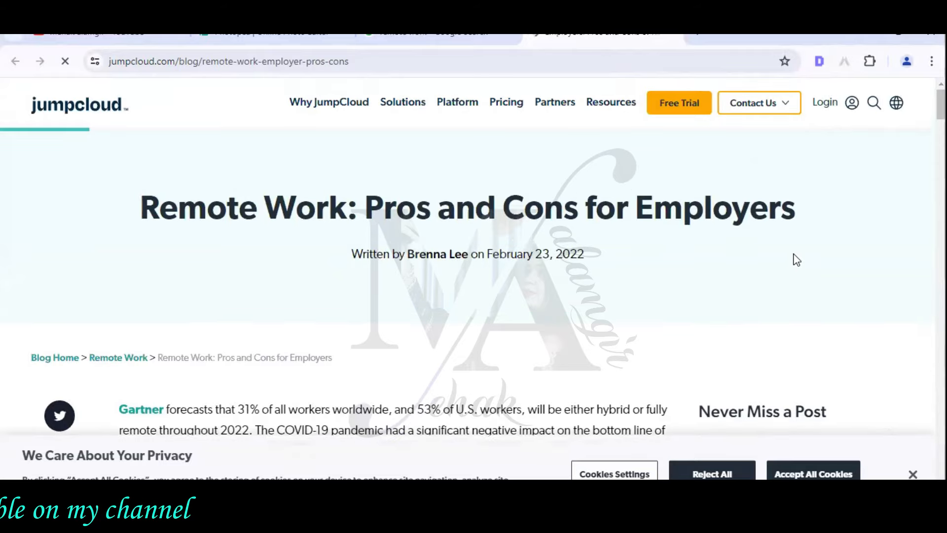
{"action": "scroll", "coordinate": [795, 260], "scroll_direction": "down", "scroll_amount": 12}
{"action": "scroll", "coordinate": [796, 259], "scroll_direction": "down", "scroll_amount": 20}
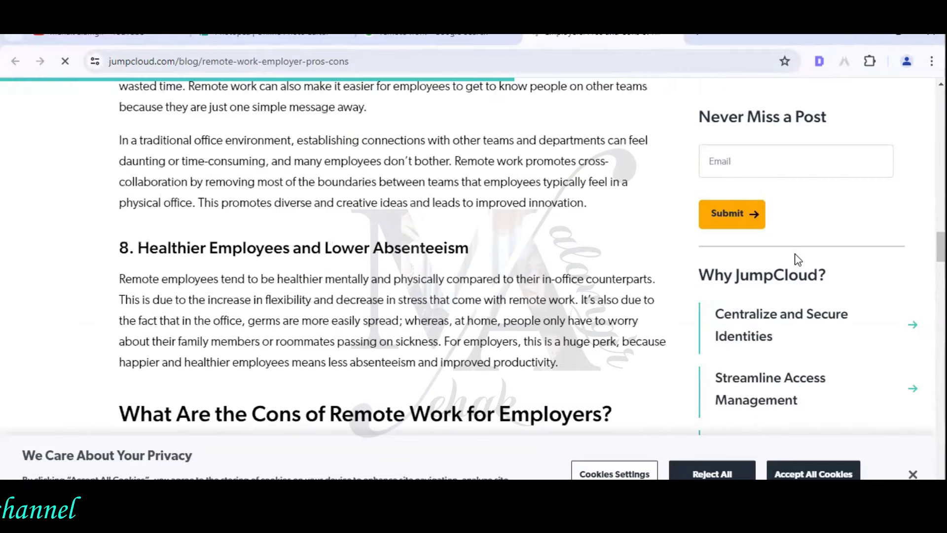
{"action": "scroll", "coordinate": [797, 257], "scroll_direction": "down", "scroll_amount": 20}
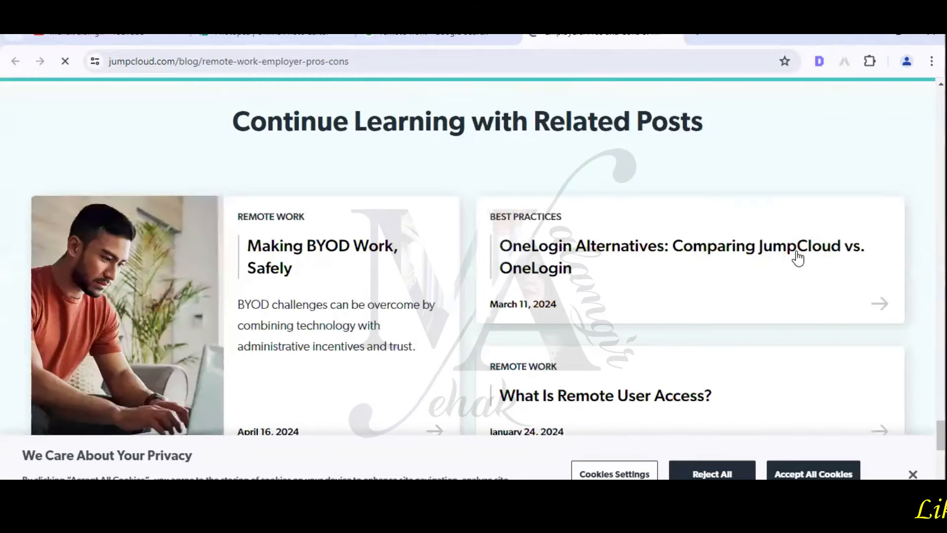
Open the full-size JumpCloud illustration in its own tab and close the article tab.
{"action": "left_click", "coordinate": [451, 42]}
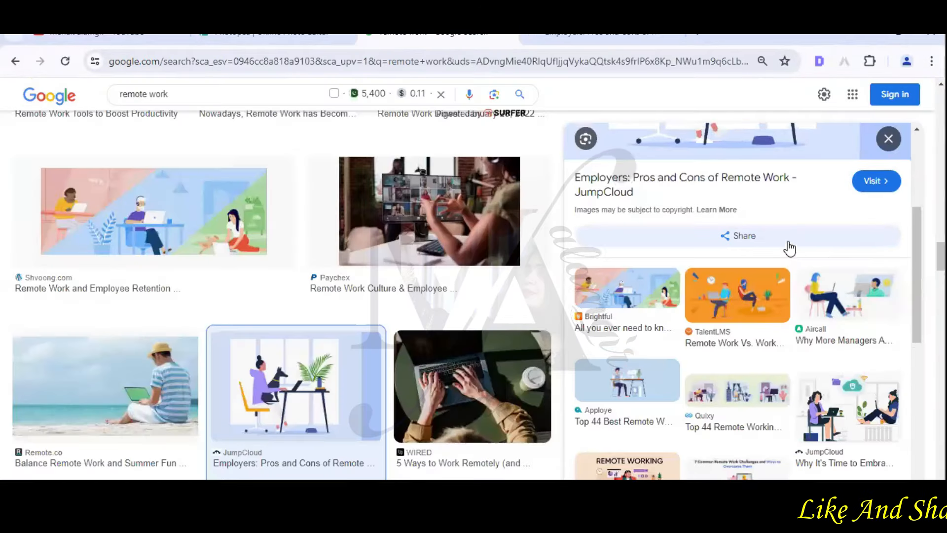
{"action": "scroll", "coordinate": [719, 250], "scroll_direction": "up", "scroll_amount": 5}
{"action": "right_click", "coordinate": [752, 239]}
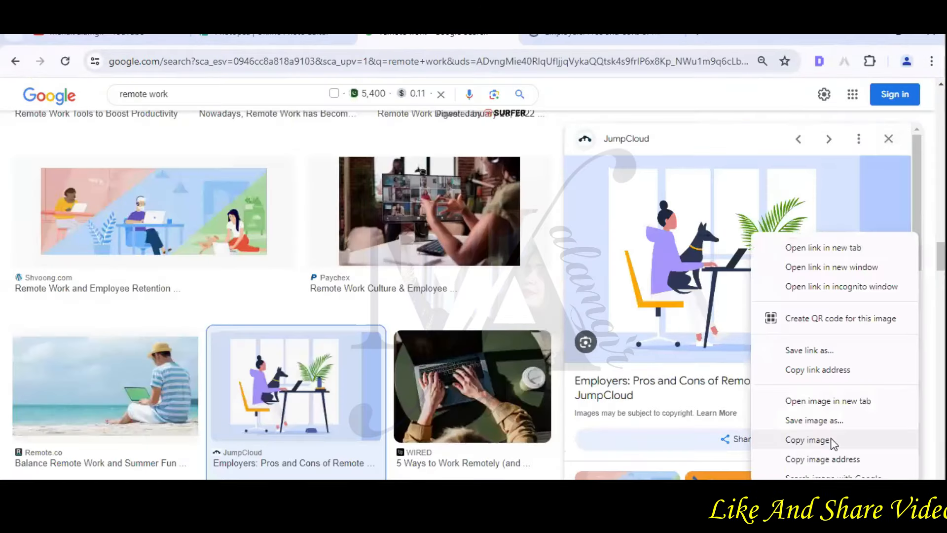
{"action": "left_click", "coordinate": [830, 400]}
{"action": "left_click", "coordinate": [627, 42]}
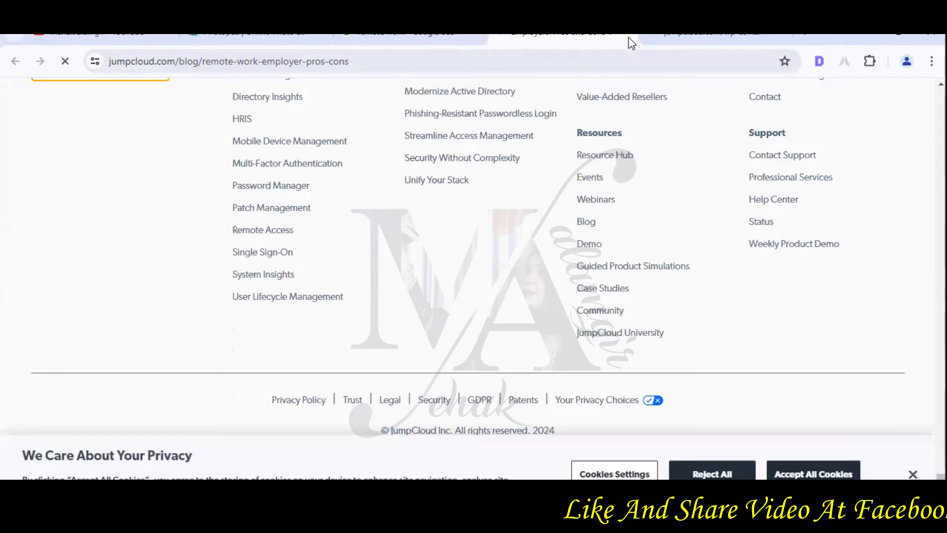
{"action": "left_click", "coordinate": [630, 36]}
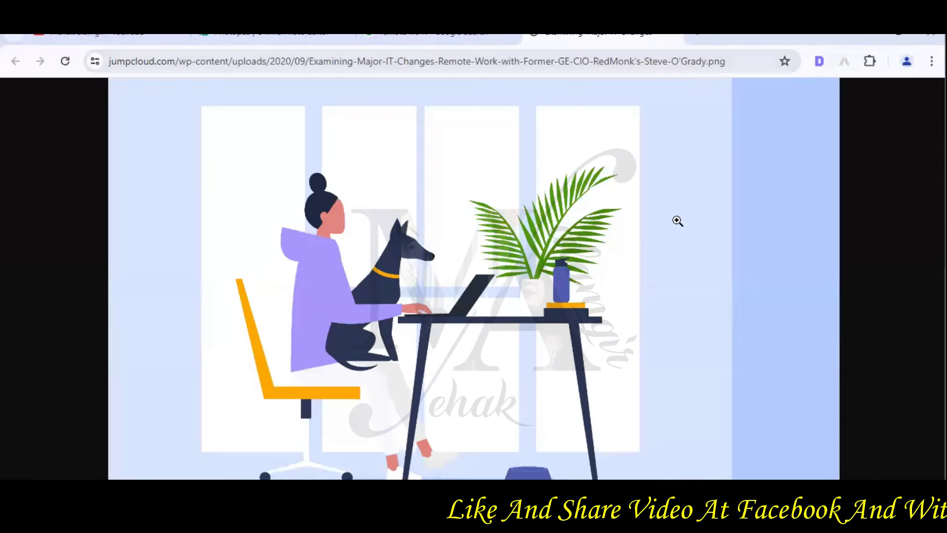
Save the full-size illustration to the Desktop as a PNG image.
{"action": "right_click", "coordinate": [595, 147]}
{"action": "left_click", "coordinate": [647, 181]}
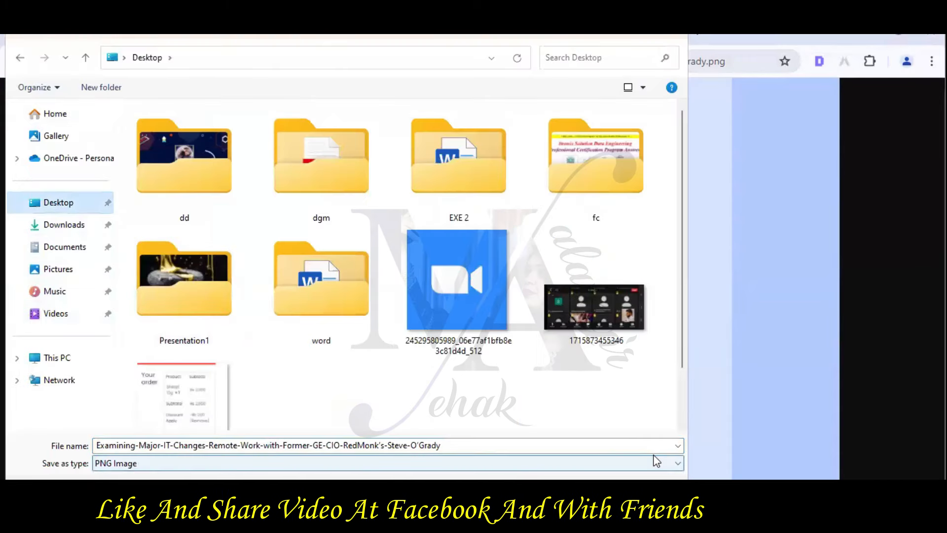
{"action": "scroll", "coordinate": [630, 415], "scroll_direction": "down", "scroll_amount": 2}
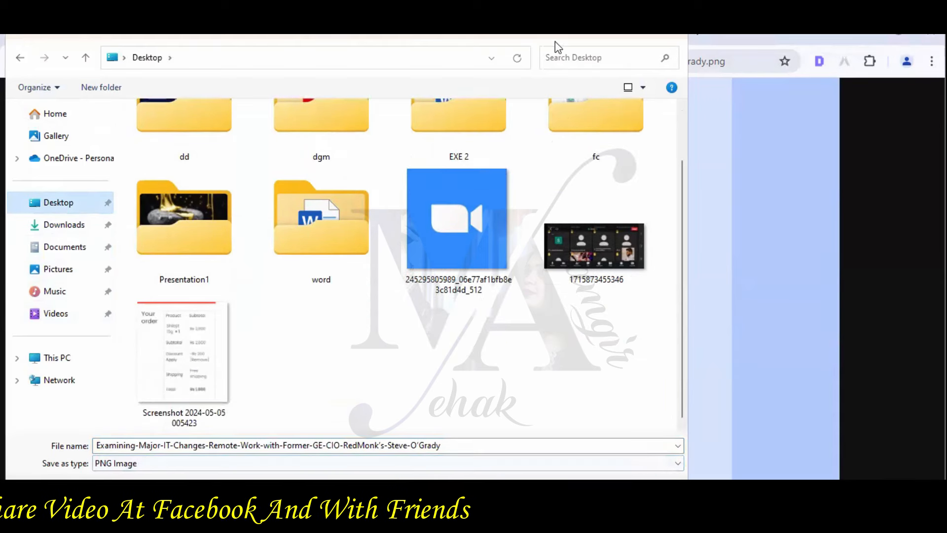
{"action": "left_click", "coordinate": [354, 50]}
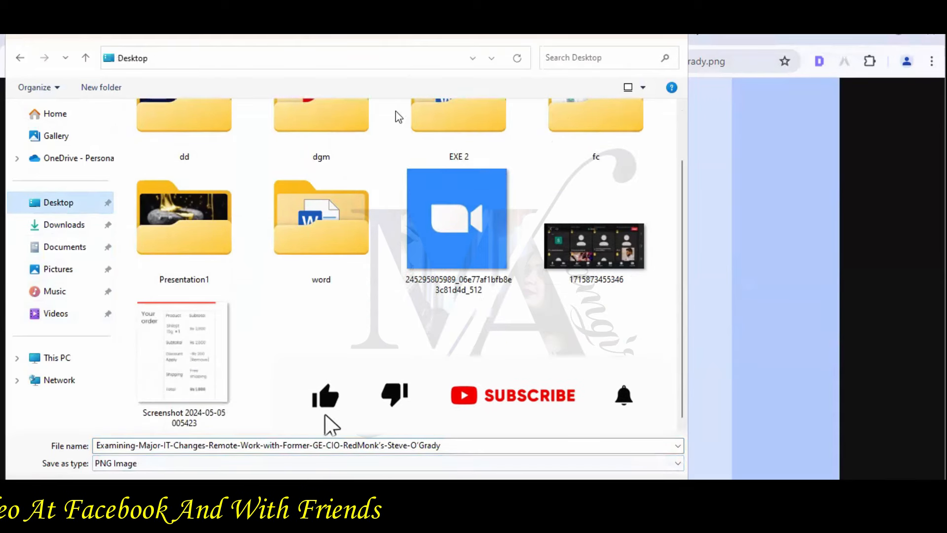
{"action": "left_click", "coordinate": [359, 442]}
{"action": "key", "text": "Return"}
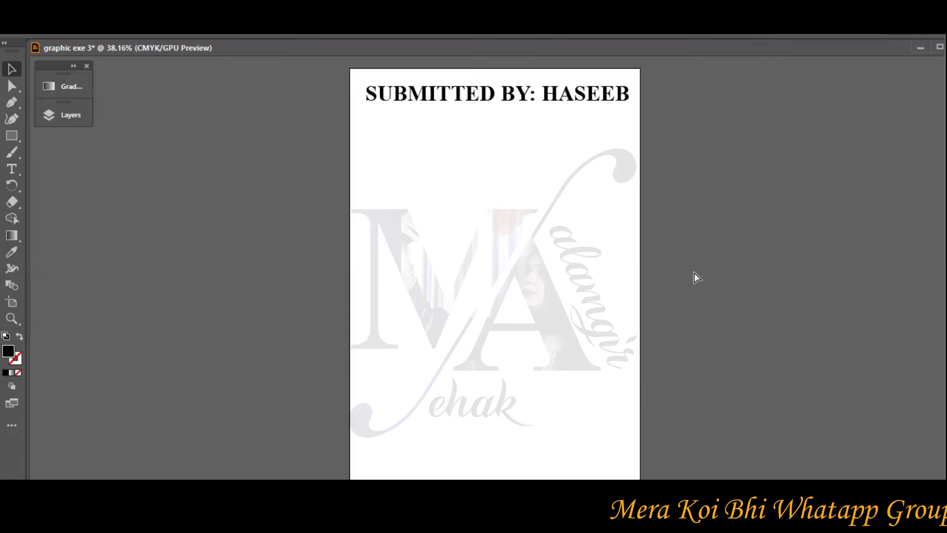
Switch to Illustrator and open the saved remote-work illustration from the Desktop.
{"action": "key", "text": "ctrl+o"}
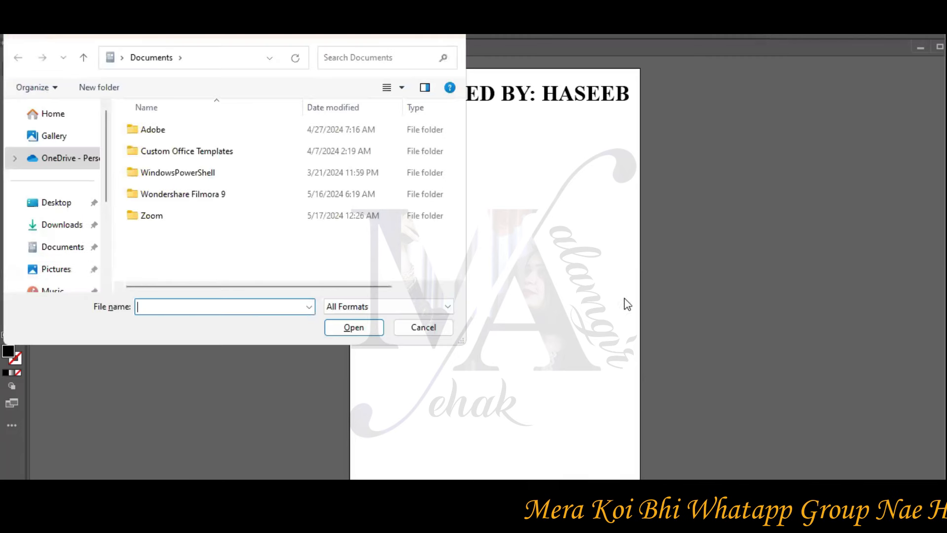
{"action": "left_click", "coordinate": [61, 203]}
{"action": "scroll", "coordinate": [436, 214], "scroll_direction": "down", "scroll_amount": 10}
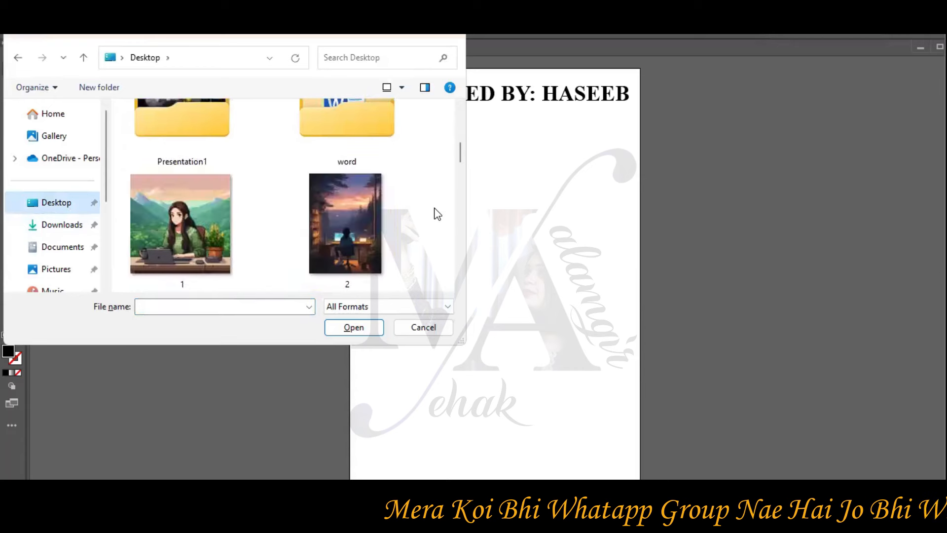
{"action": "scroll", "coordinate": [436, 213], "scroll_direction": "up", "scroll_amount": 2}
{"action": "left_click", "coordinate": [369, 200]}
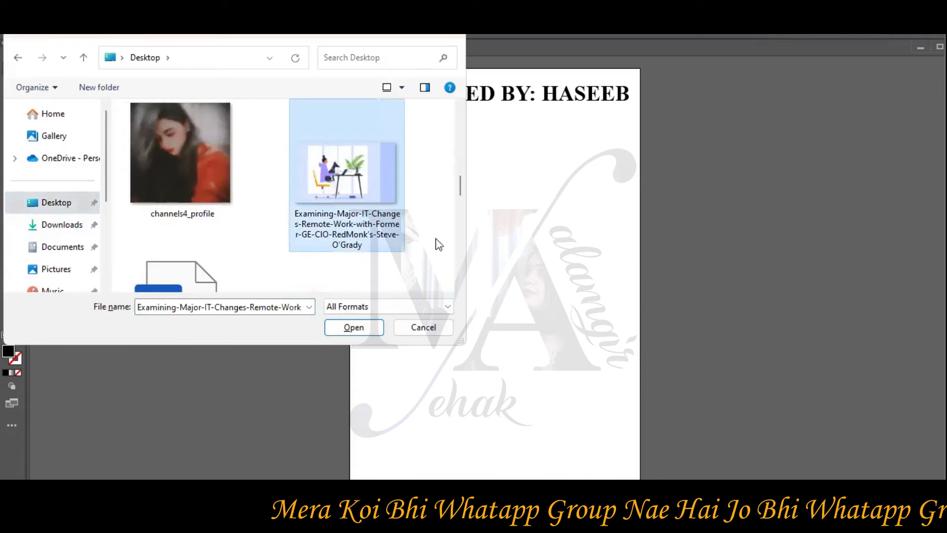
{"action": "left_click", "coordinate": [359, 327]}
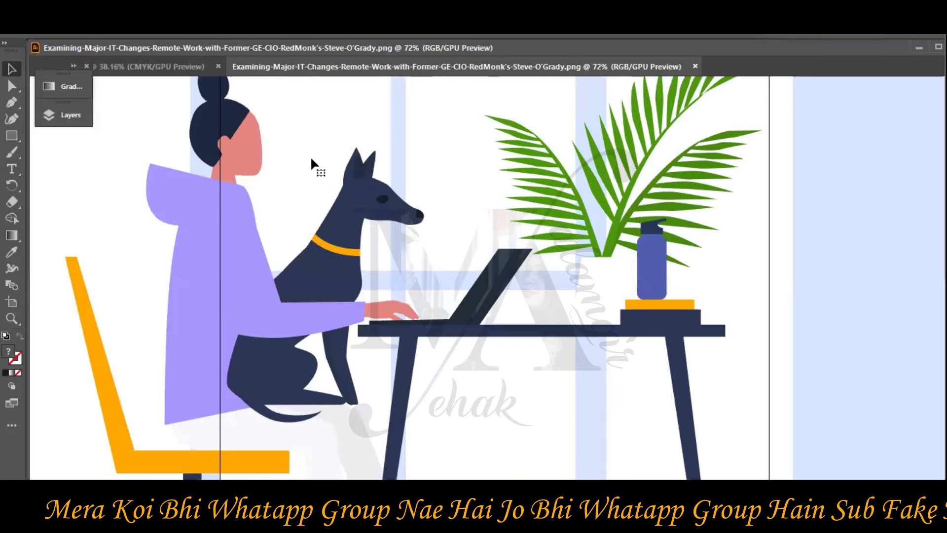
Float the illustration's document window and move the image from it onto the artboard of the graphic exe 3 document.
{"action": "left_click_drag", "start_coordinate": [286, 73], "coordinate": [549, 206]}
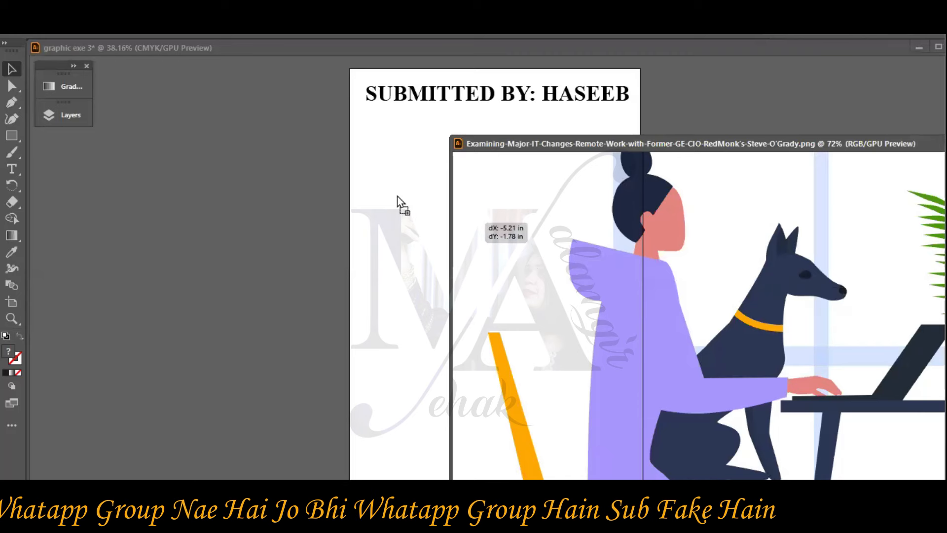
{"action": "left_click_drag", "start_coordinate": [398, 196], "coordinate": [374, 201]}
{"action": "left_click_drag", "start_coordinate": [482, 153], "coordinate": [478, 190]}
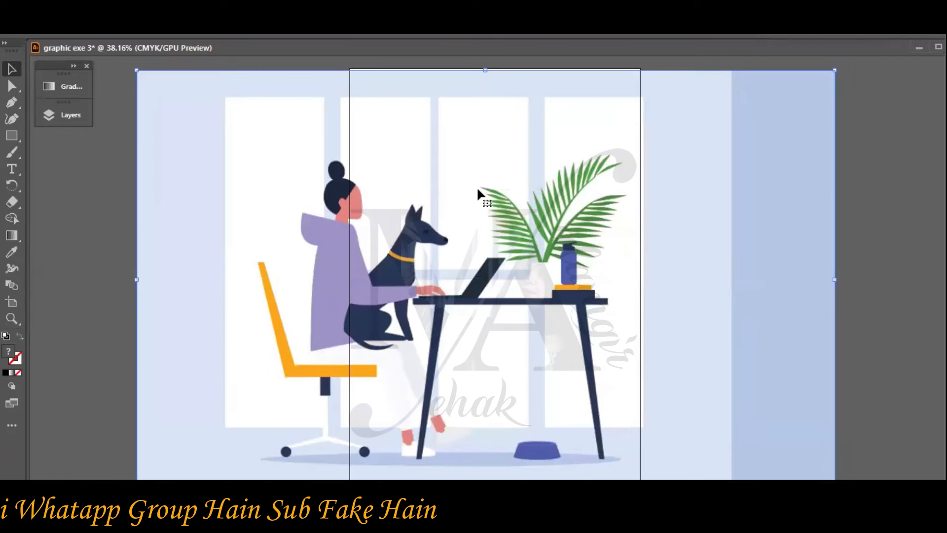
Scale the illustration to the artboard's full width, about 10.99 by 6.59 in, and position it below the heading.
{"action": "left_click_drag", "start_coordinate": [138, 73], "coordinate": [566, 327]}
{"action": "left_click_drag", "start_coordinate": [683, 386], "coordinate": [488, 280]}
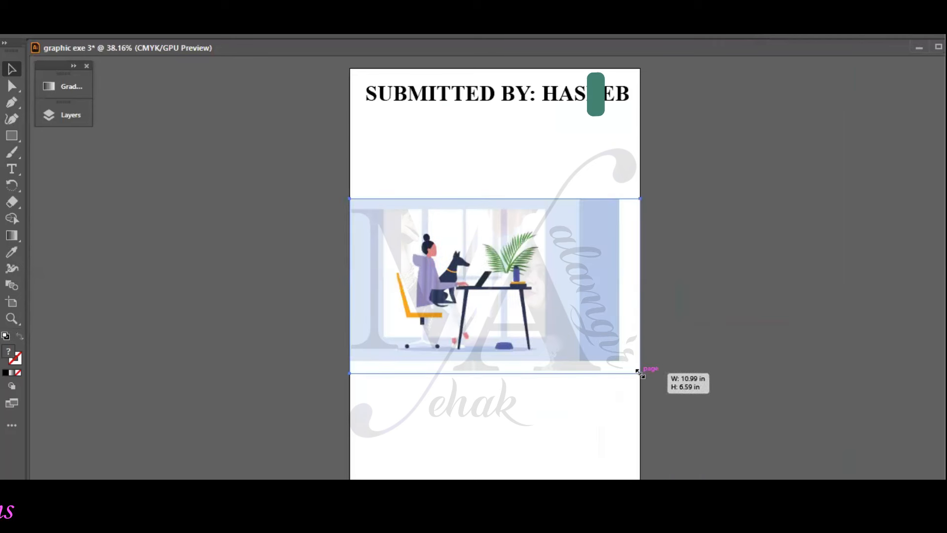
{"action": "left_click_drag", "start_coordinate": [640, 374], "coordinate": [640, 373]}
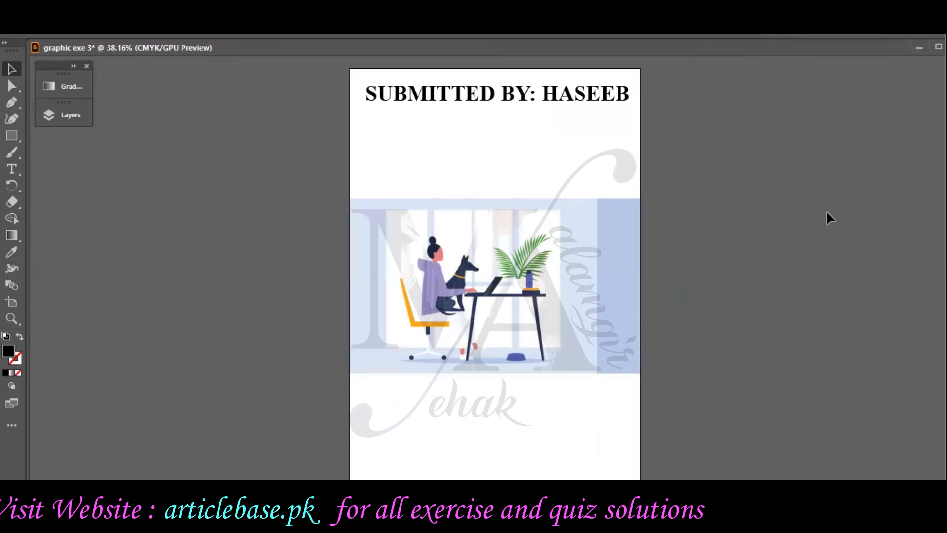
Draw a tall rectangle from the artboard's upper-left corner across to where the illustration's darker blue stripe begins.
{"action": "right_click", "coordinate": [11, 136]}
{"action": "left_click", "coordinate": [70, 140]}
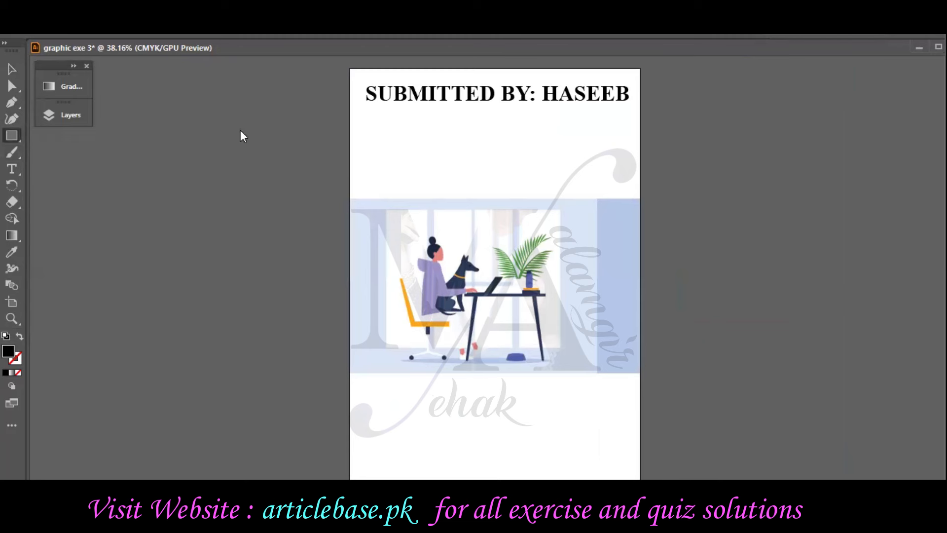
{"action": "left_click_drag", "start_coordinate": [348, 68], "coordinate": [597, 481]}
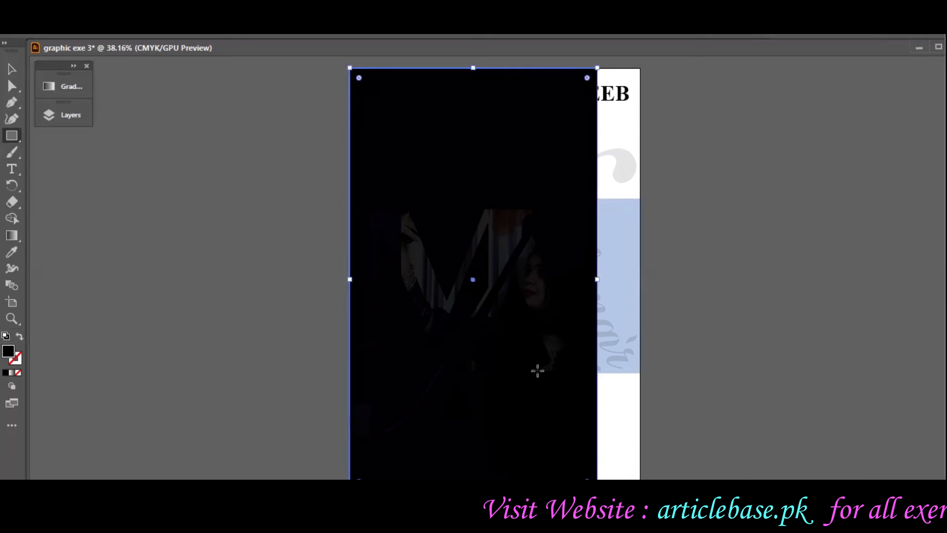
Move the rectangle below the image in the layer order and fill it with the illustration's light blue background using the Eyedropper.
{"action": "left_click", "coordinate": [69, 116]}
{"action": "left_click", "coordinate": [138, 129]}
{"action": "left_click_drag", "start_coordinate": [177, 148], "coordinate": [179, 174]}
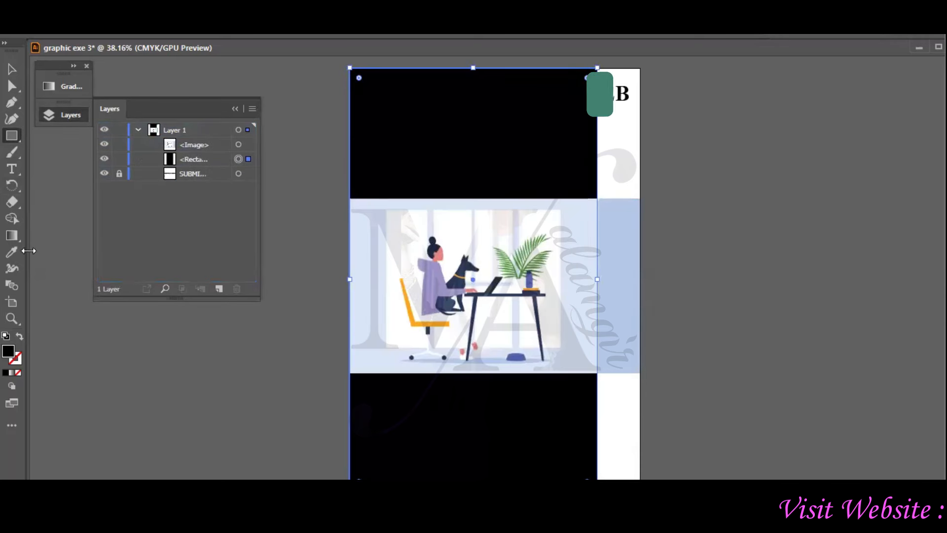
{"action": "left_click", "coordinate": [15, 253]}
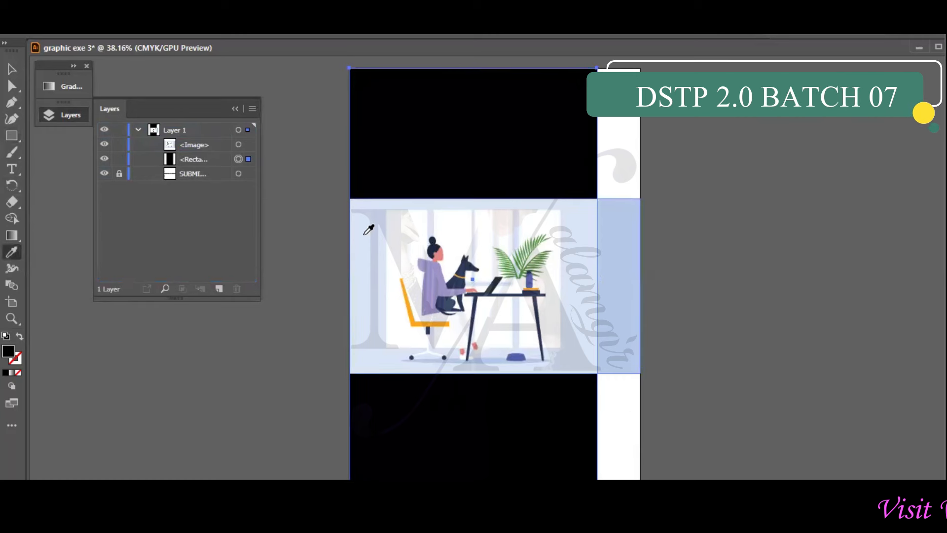
{"action": "left_click", "coordinate": [365, 235]}
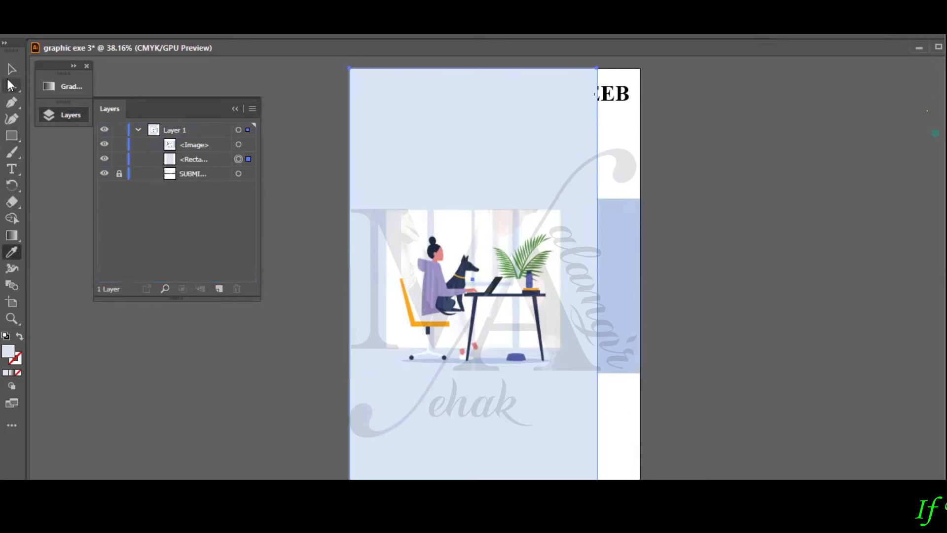
Draw a second tall rectangle over the artboard's uncovered strip and extend its inner edge to overlap the light blue rectangle.
{"action": "left_click", "coordinate": [16, 137]}
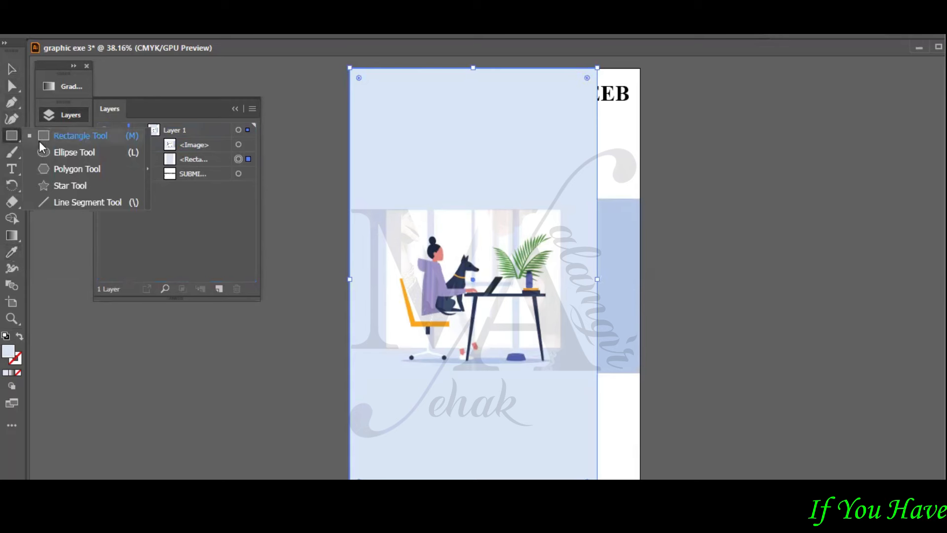
{"action": "left_click", "coordinate": [40, 141]}
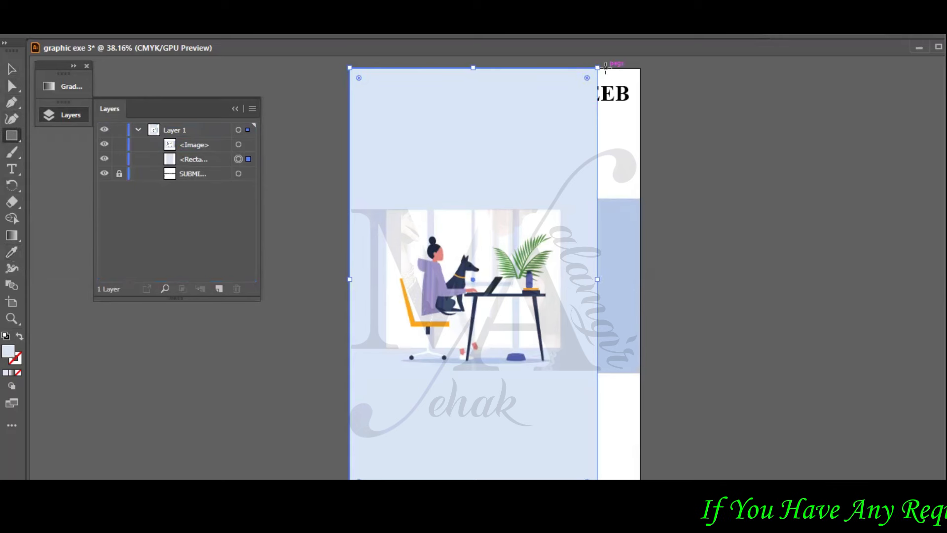
{"action": "key", "text": "v"}
{"action": "left_click", "coordinate": [305, 128]}
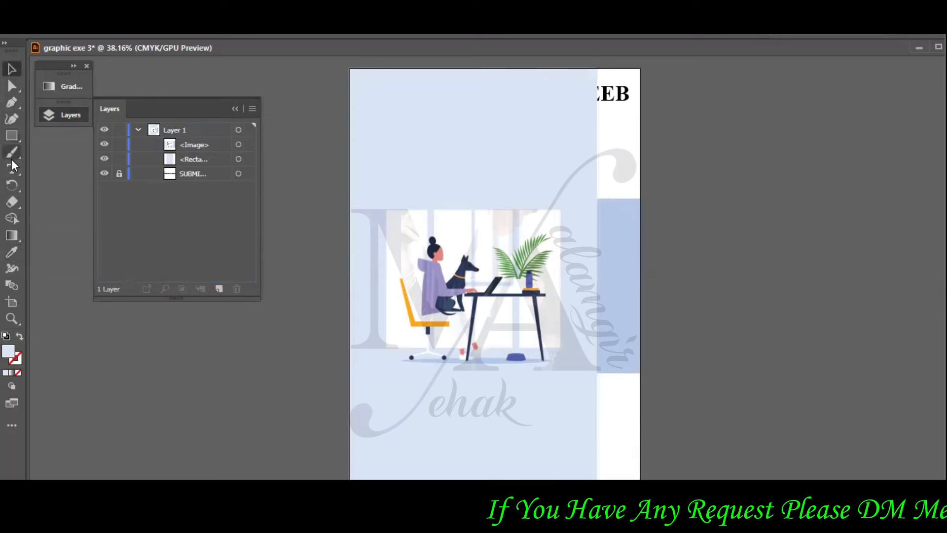
{"action": "left_click", "coordinate": [12, 136]}
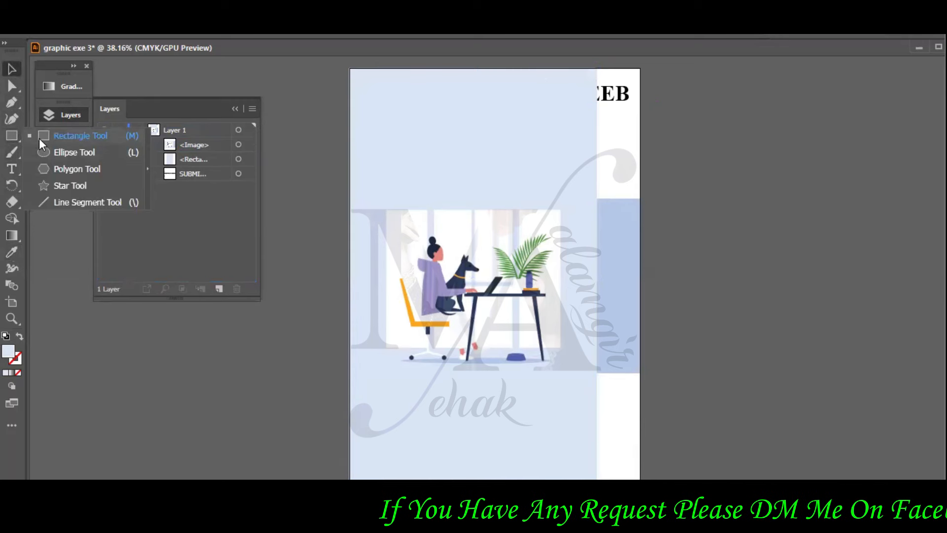
{"action": "left_click", "coordinate": [39, 132]}
{"action": "left_click_drag", "start_coordinate": [597, 70], "coordinate": [639, 471]}
{"action": "left_click_drag", "start_coordinate": [597, 278], "coordinate": [586, 279]}
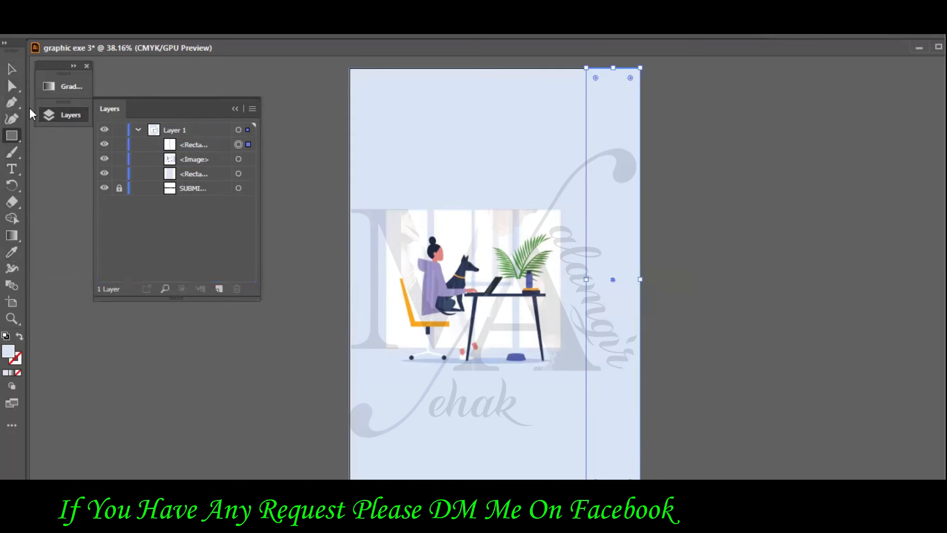
Move the new rectangle beneath the light blue one in the layer order and fill it with the stripe's darker blue using the Eyedropper.
{"action": "left_click_drag", "start_coordinate": [192, 159], "coordinate": [193, 183]}
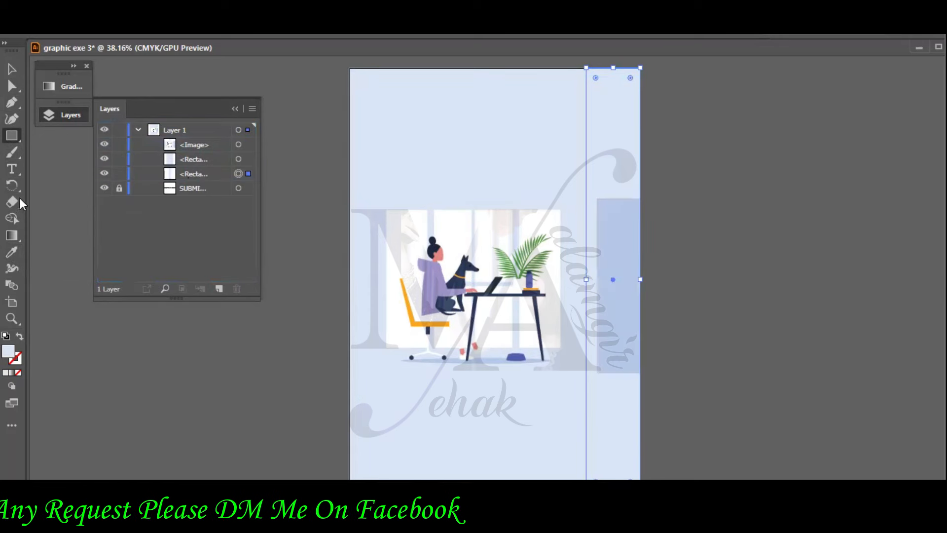
{"action": "left_click", "coordinate": [12, 253]}
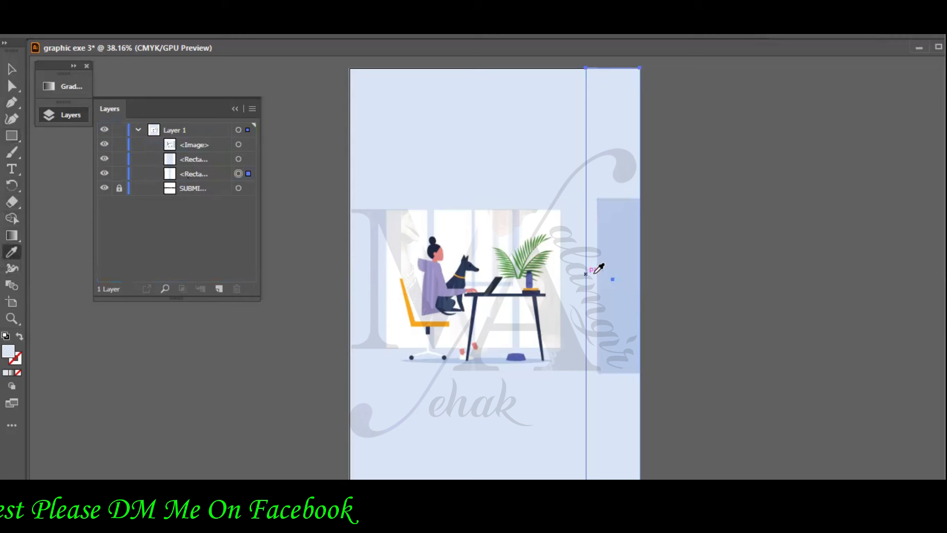
{"action": "left_click", "coordinate": [618, 248]}
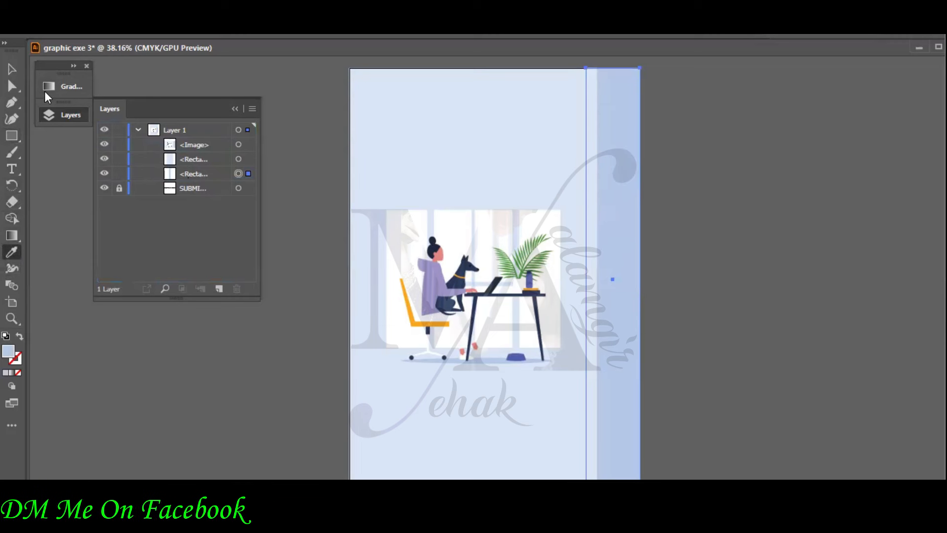
{"action": "key", "text": "v"}
{"action": "left_click", "coordinate": [321, 144]}
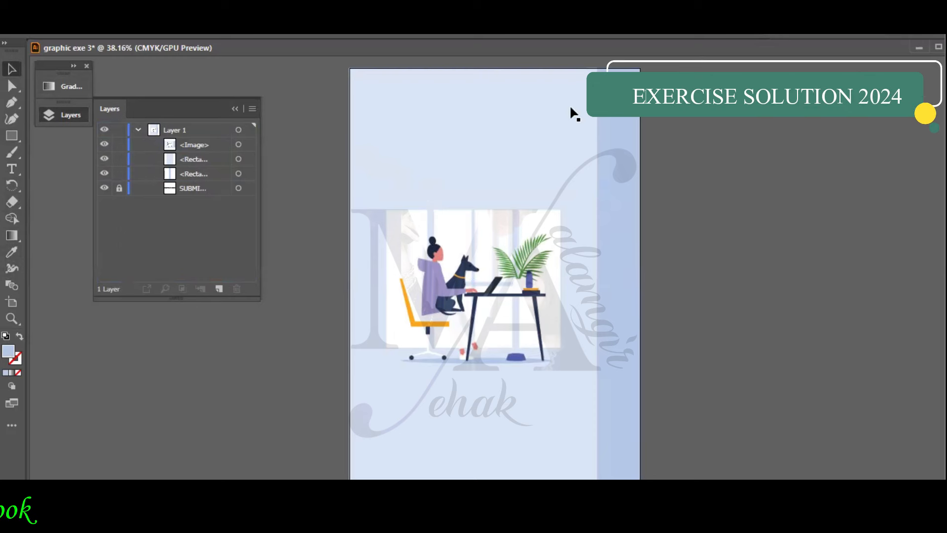
Unlock the heading text, bring it to the top of the layer order, and move it slightly lower on the artboard.
{"action": "left_click", "coordinate": [119, 188]}
{"action": "left_click", "coordinate": [194, 192]}
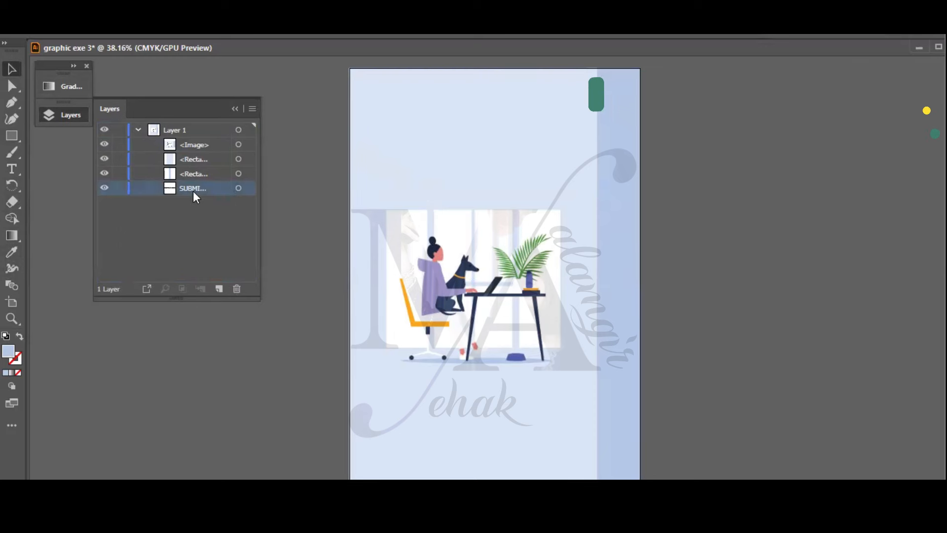
{"action": "left_click_drag", "start_coordinate": [214, 195], "coordinate": [205, 142]}
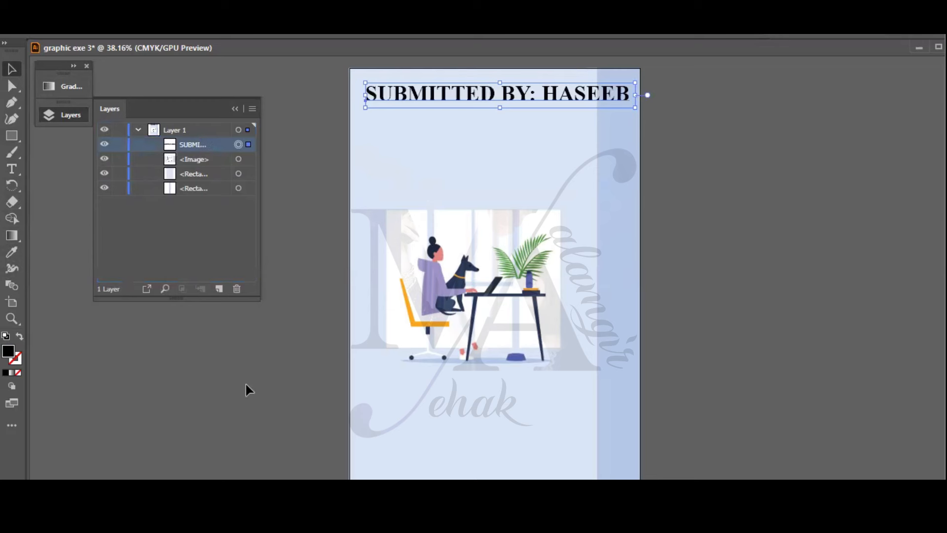
{"action": "mouse_move", "coordinate": [524, 92]}
{"action": "left_mouse_down"}
{"action": "mouse_move", "coordinate": [516, 101]}
{"action": "mouse_move", "coordinate": [527, 105]}
{"action": "left_mouse_up"}
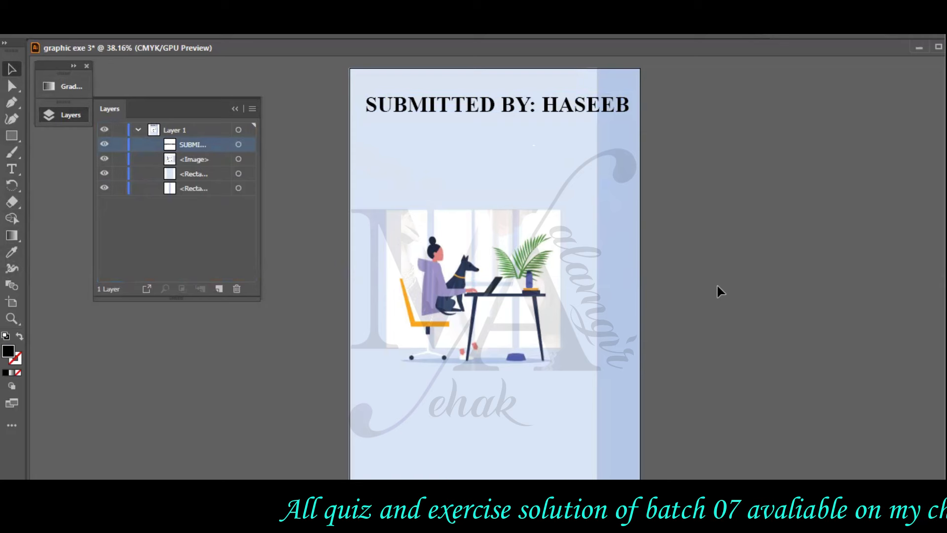
Delete the illustration and both blue background rectangles, keeping only the heading text.
{"action": "left_click", "coordinate": [626, 247]}
{"action": "key", "text": "Delete"}
{"action": "left_click", "coordinate": [628, 250]}
{"action": "key", "text": "Delete"}
{"action": "left_click", "coordinate": [554, 251]}
{"action": "key", "text": "Delete"}
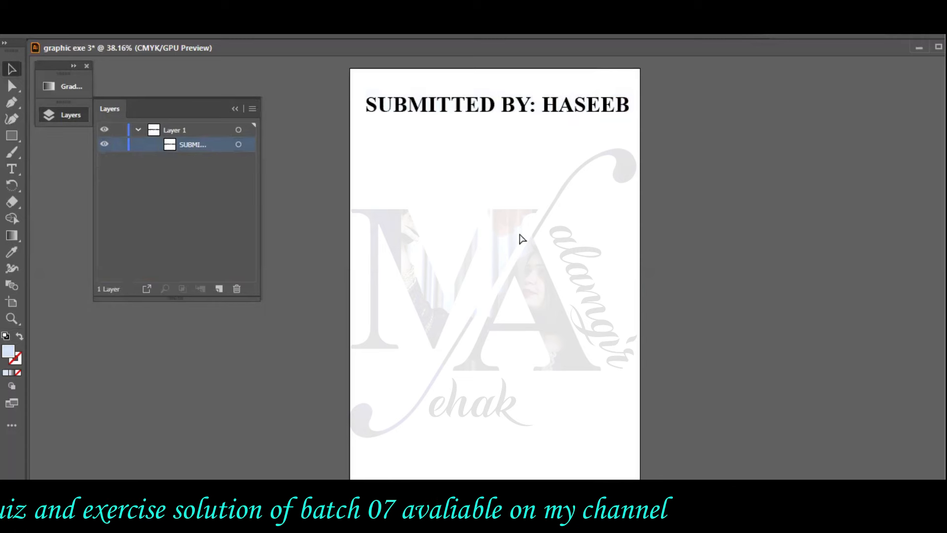
Open the image 1.jpg from the Desktop folder and move its picture onto the artboard of the graphic exe 3 document.
{"action": "key", "text": "ctrl+o"}
{"action": "scroll", "coordinate": [396, 215], "scroll_direction": "down", "scroll_amount": 2}
{"action": "scroll", "coordinate": [398, 220], "scroll_direction": "down", "scroll_amount": 4}
{"action": "scroll", "coordinate": [419, 222], "scroll_direction": "up", "scroll_amount": 1}
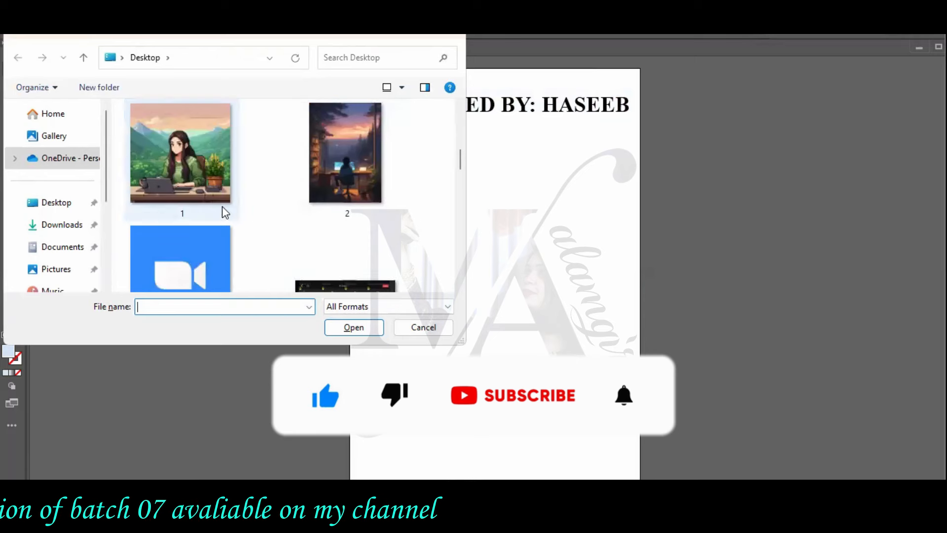
{"action": "left_click", "coordinate": [353, 327]}
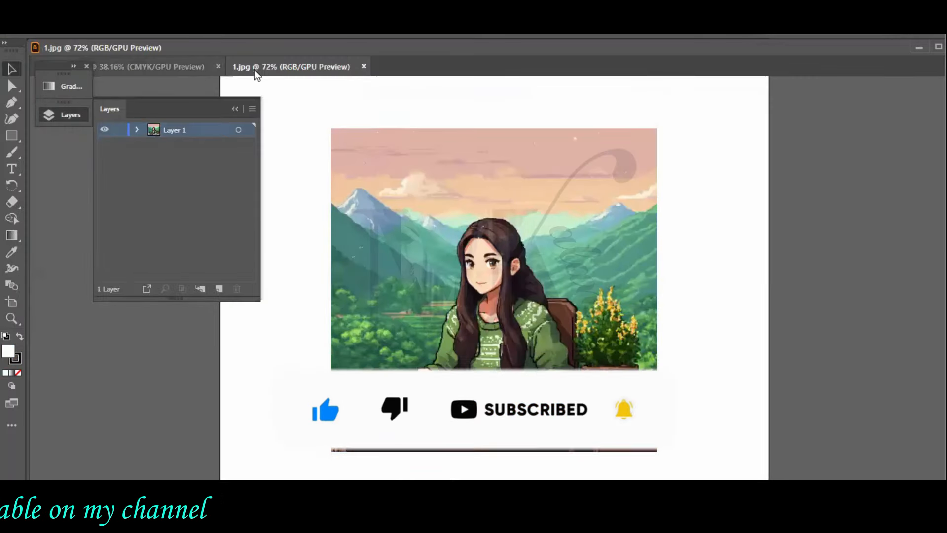
{"action": "left_click_drag", "start_coordinate": [254, 70], "coordinate": [219, 226]}
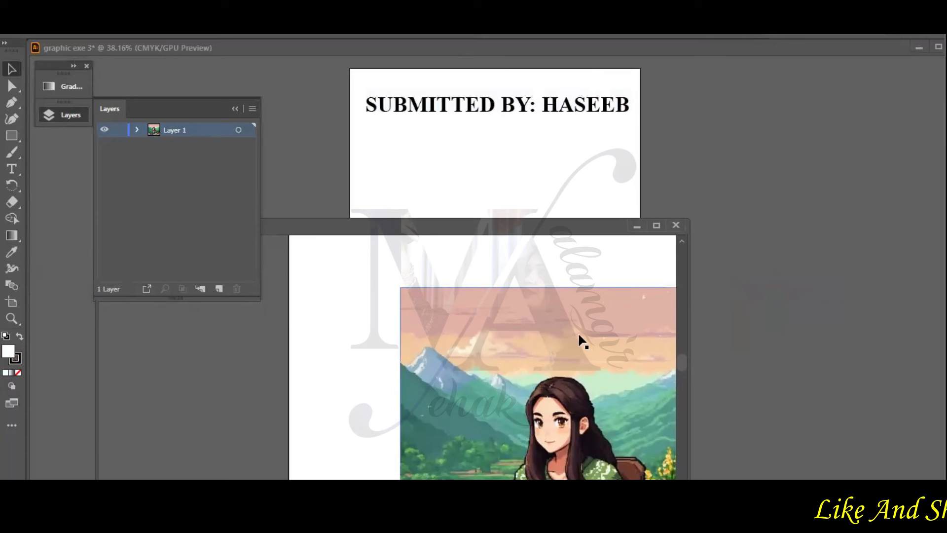
{"action": "left_click_drag", "start_coordinate": [581, 340], "coordinate": [534, 226]}
Scale the picture to the artboard's full width and position it at the lower end of the artboard.
{"action": "left_click_drag", "start_coordinate": [513, 147], "coordinate": [510, 152]}
{"action": "left_click_drag", "start_coordinate": [503, 215], "coordinate": [435, 268]}
{"action": "left_click_drag", "start_coordinate": [461, 316], "coordinate": [465, 393]}
{"action": "left_click_drag", "start_coordinate": [523, 321], "coordinate": [638, 189]}
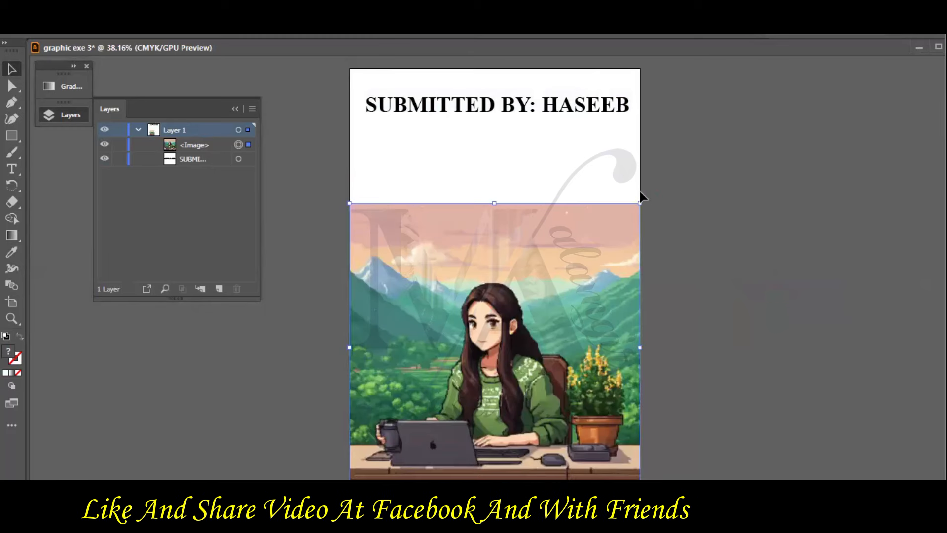
{"action": "left_click", "coordinate": [703, 254]}
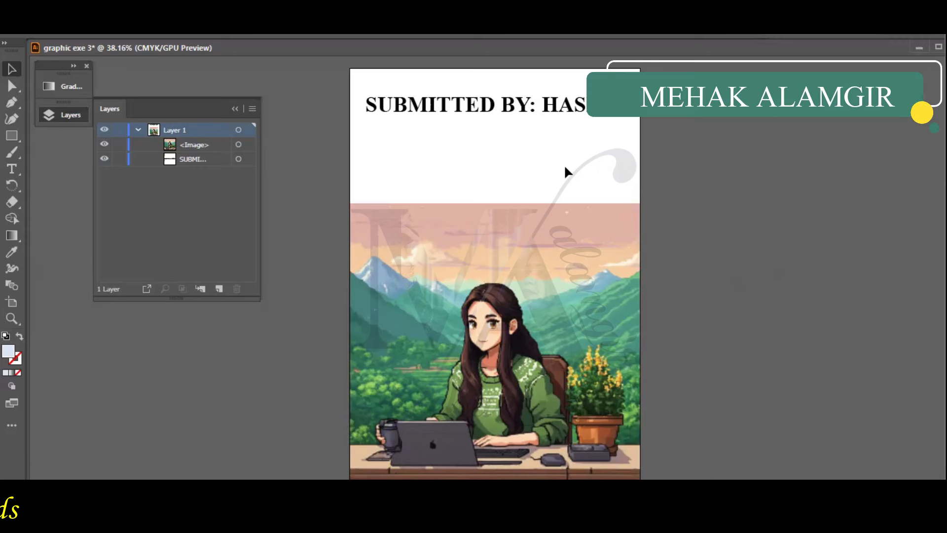
Lock the heading text and draw a rectangle covering the entire artboard.
{"action": "left_click", "coordinate": [119, 159]}
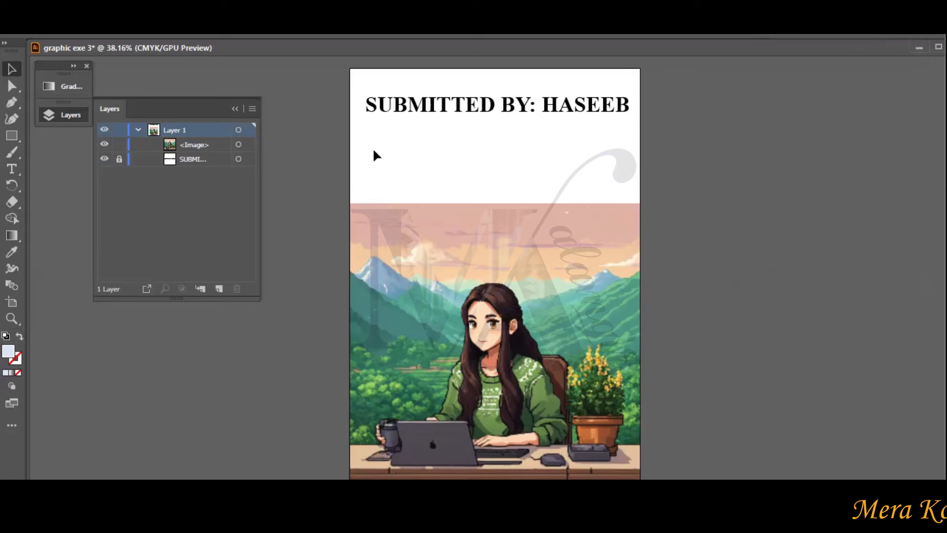
{"action": "left_click", "coordinate": [12, 235]}
{"action": "left_click_drag", "start_coordinate": [12, 135], "coordinate": [91, 142]}
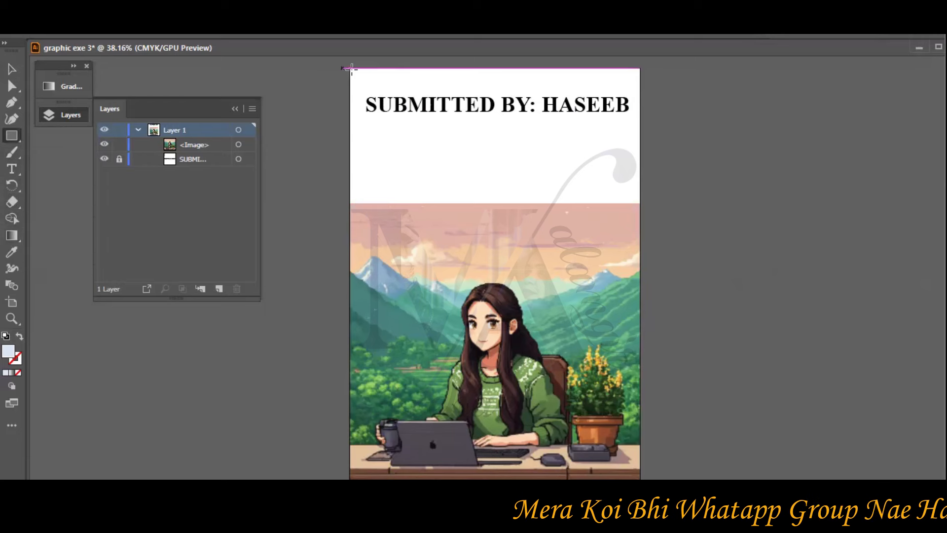
{"action": "left_click_drag", "start_coordinate": [350, 69], "coordinate": [640, 479]}
Move the rectangle below the image in the layer order and fill it with the sky's pink using the Eyedropper.
{"action": "left_click_drag", "start_coordinate": [187, 148], "coordinate": [193, 173]}
{"action": "left_click", "coordinate": [11, 253]}
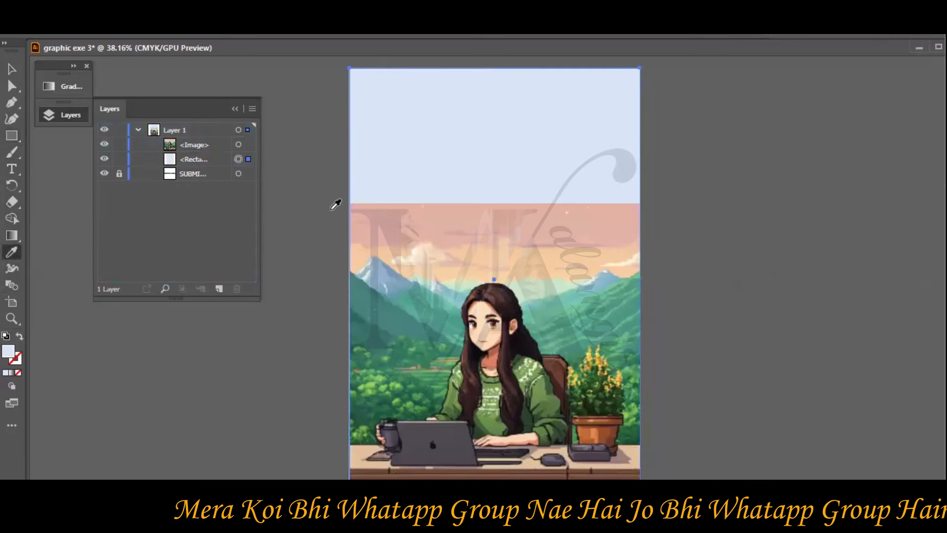
{"action": "left_click", "coordinate": [450, 215]}
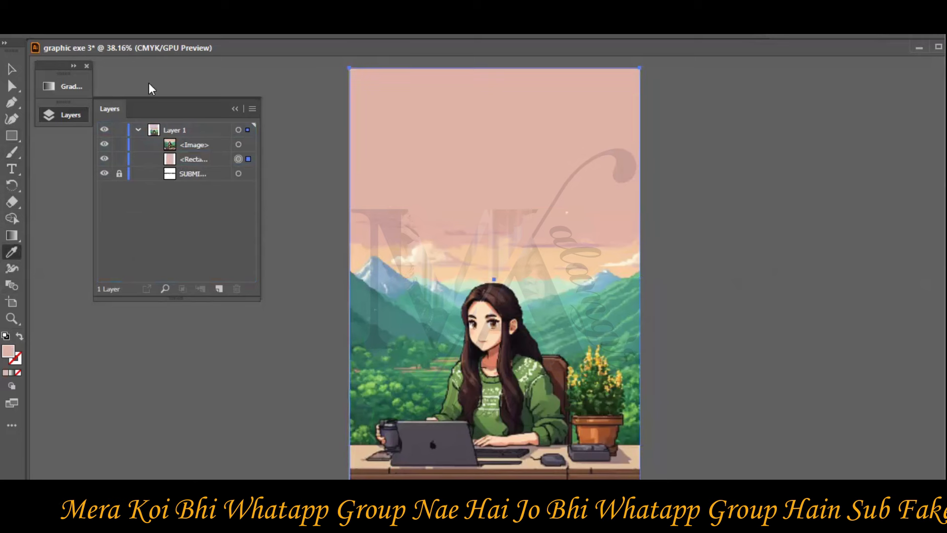
{"action": "left_click", "coordinate": [324, 204]}
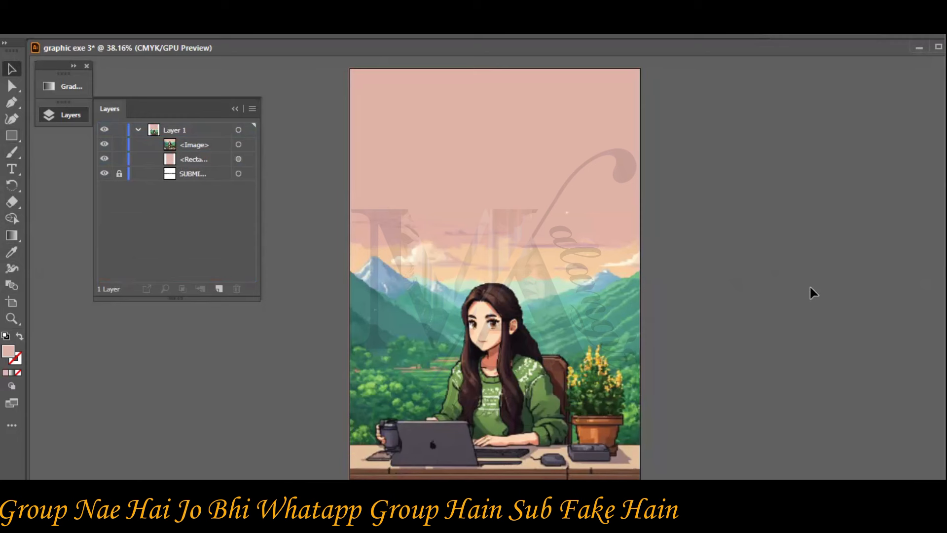
Unlock the heading text and move it above the image and background in the layer order.
{"action": "left_click", "coordinate": [239, 175]}
{"action": "left_click_drag", "start_coordinate": [209, 177], "coordinate": [206, 139]}
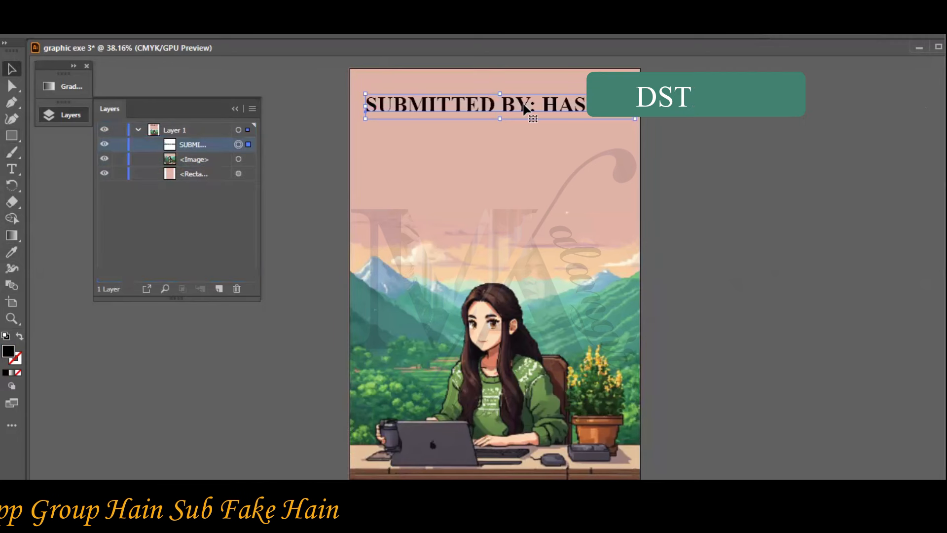
{"action": "left_click", "coordinate": [285, 226]}
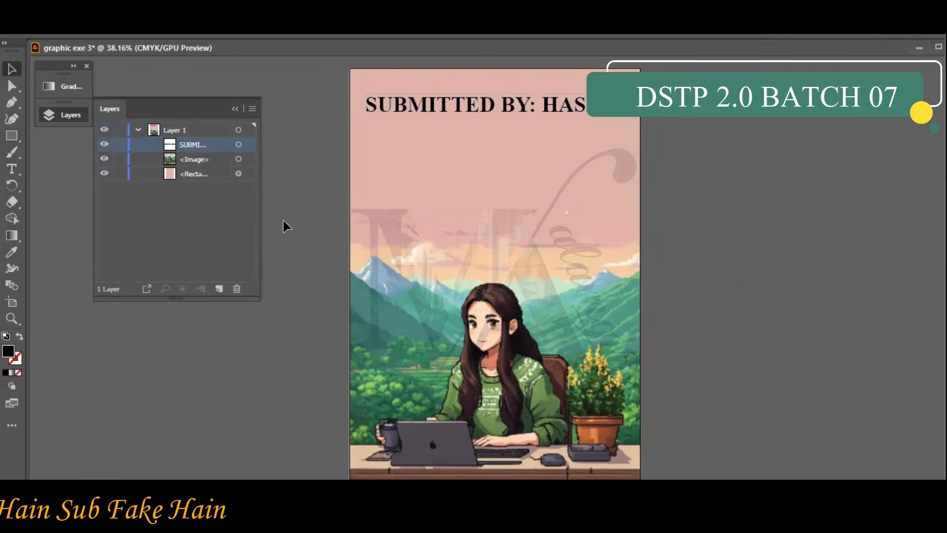
Capture the Illustrator workspace with Snipping Tool and paste the screenshot below the previous one in the Word document.
{"action": "left_click", "coordinate": [346, 493]}
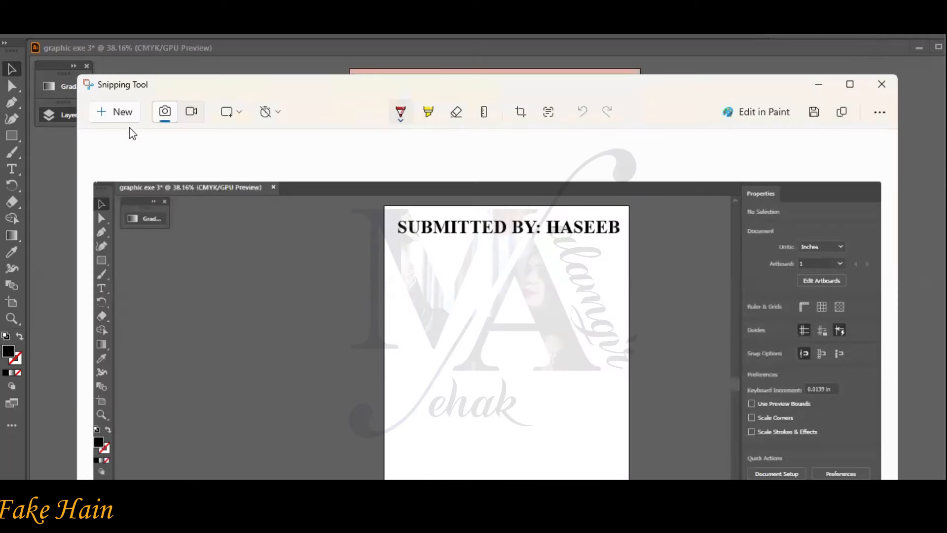
{"action": "left_click", "coordinate": [118, 112]}
{"action": "left_click_drag", "start_coordinate": [5, 39], "coordinate": [942, 479]}
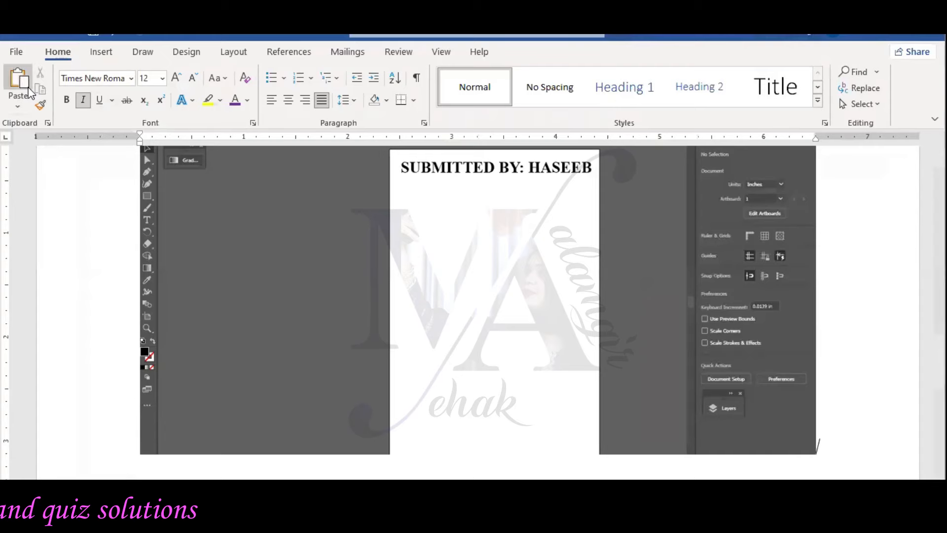
{"action": "left_click", "coordinate": [28, 92]}
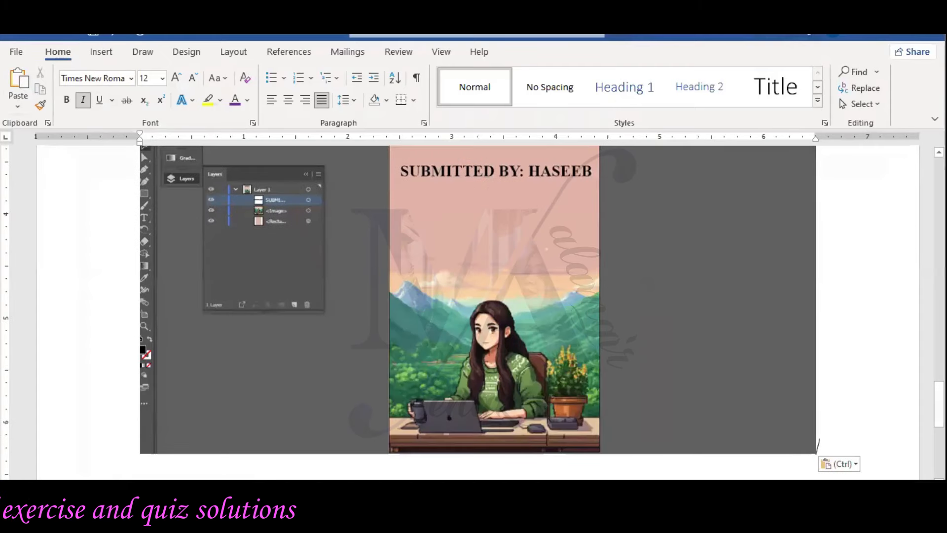
Close the Examining-Major-IT-Changes and 1.jpg document windows in Illustrator, keeping graphic exe 3 open.
{"action": "mouse_move", "coordinate": [296, 518]}
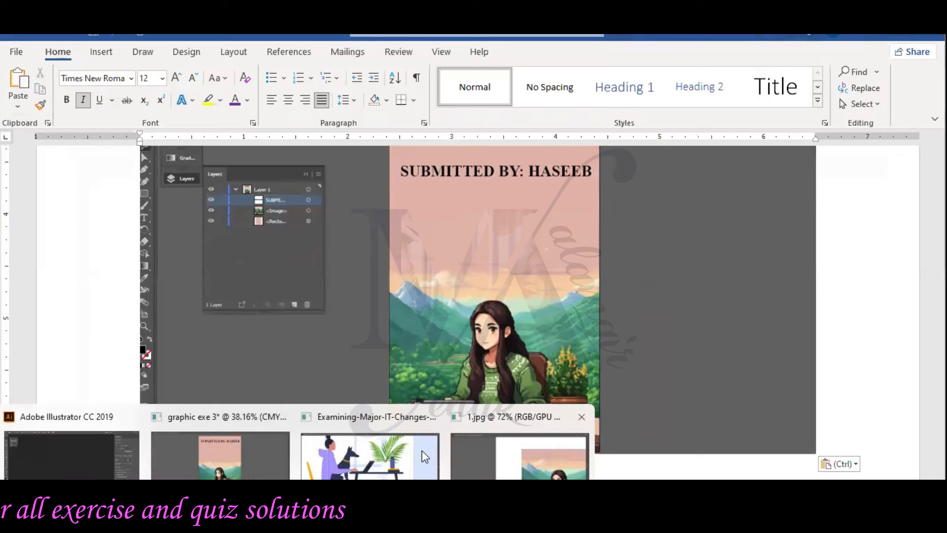
{"action": "left_click", "coordinate": [430, 417]}
{"action": "left_click", "coordinate": [431, 418]}
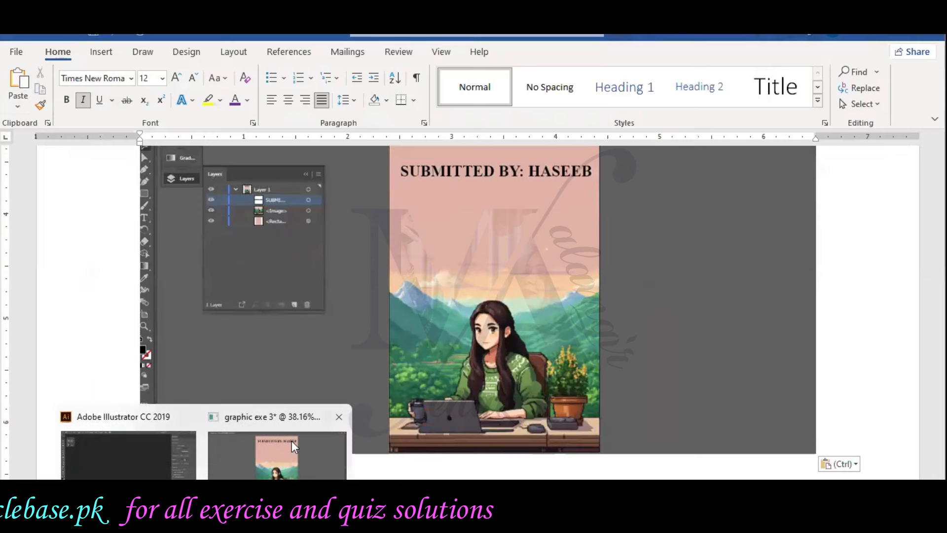
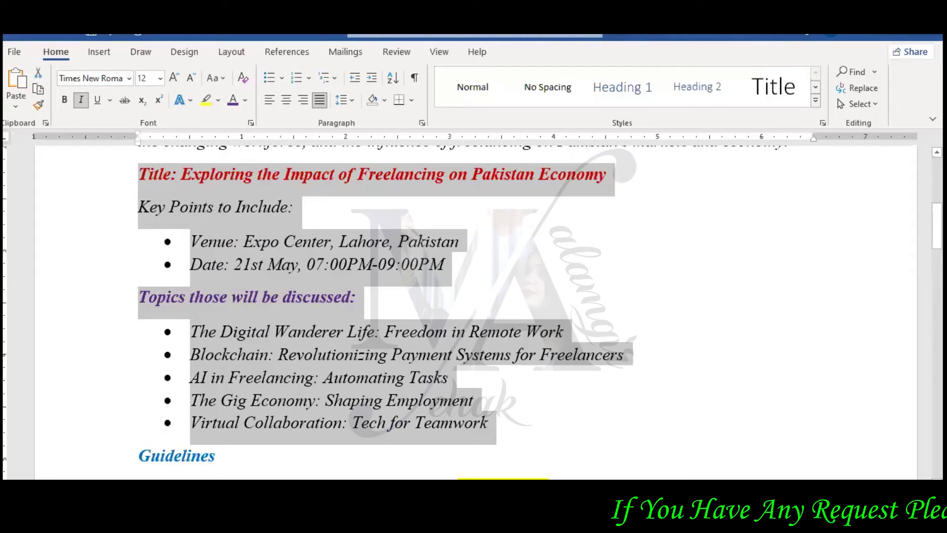
Move the title, venue and date text block from beside the artboard onto the poster and delete the submitted-by heading.
{"action": "key", "text": "ctrl+v"}
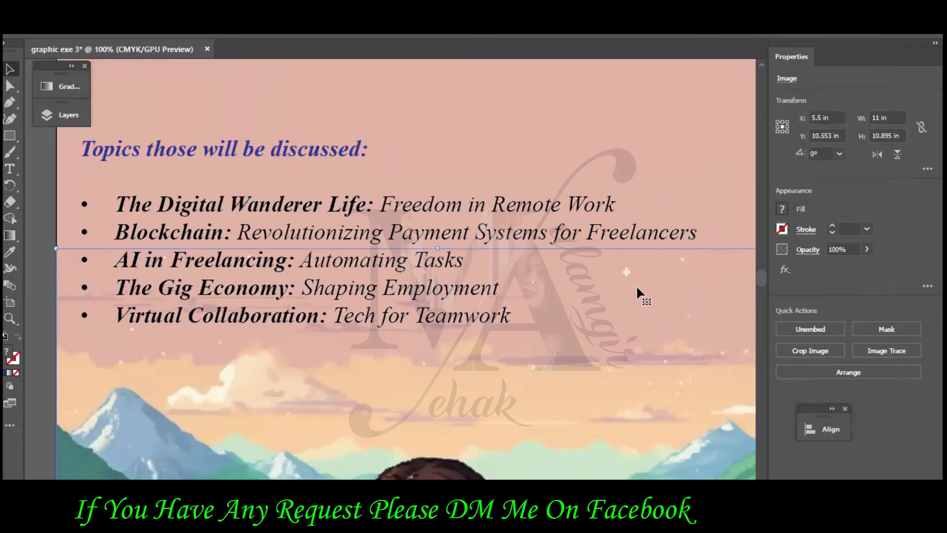
{"action": "key", "text": "ctrl+0"}
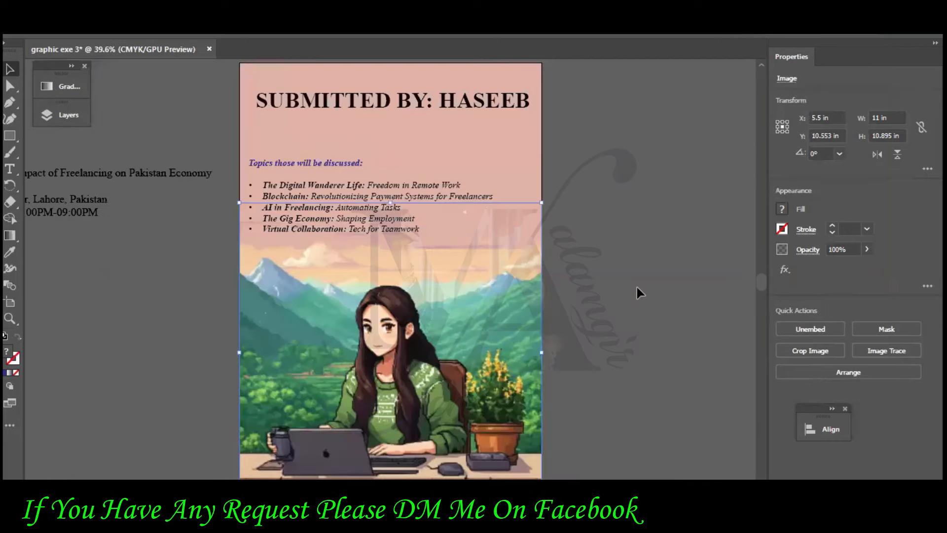
{"action": "left_click", "coordinate": [725, 239]}
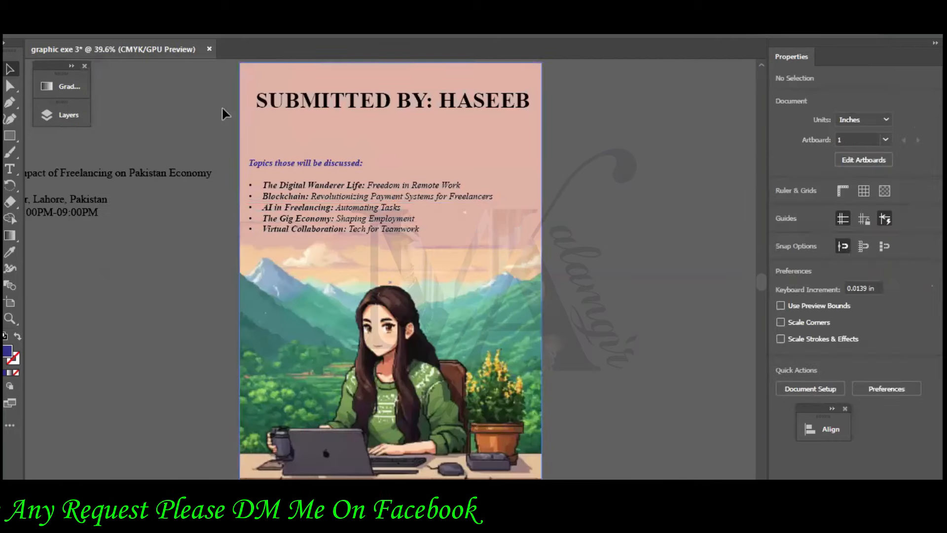
{"action": "left_click_drag", "start_coordinate": [179, 207], "coordinate": [305, 279]}
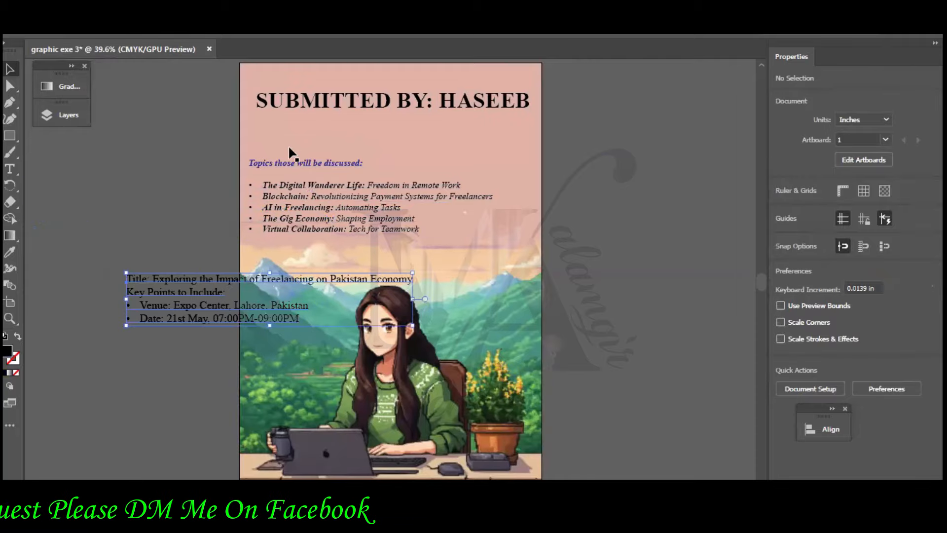
{"action": "left_click", "coordinate": [339, 106]}
{"action": "key", "text": "Delete"}
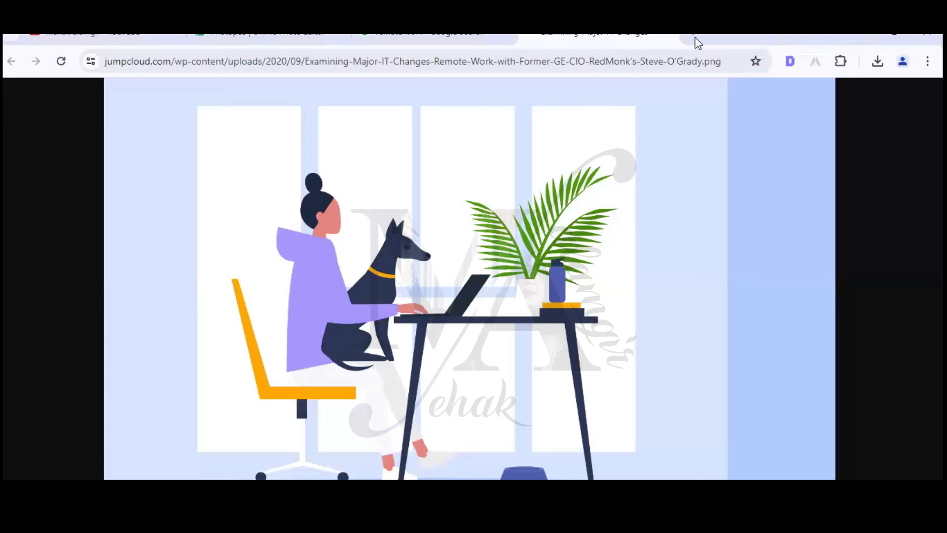
Switch to Chrome, search Google Images for "digiskills logo" in a new tab and browse the results.
{"action": "left_click", "coordinate": [695, 38]}
{"action": "type", "text": "digiskills log"}
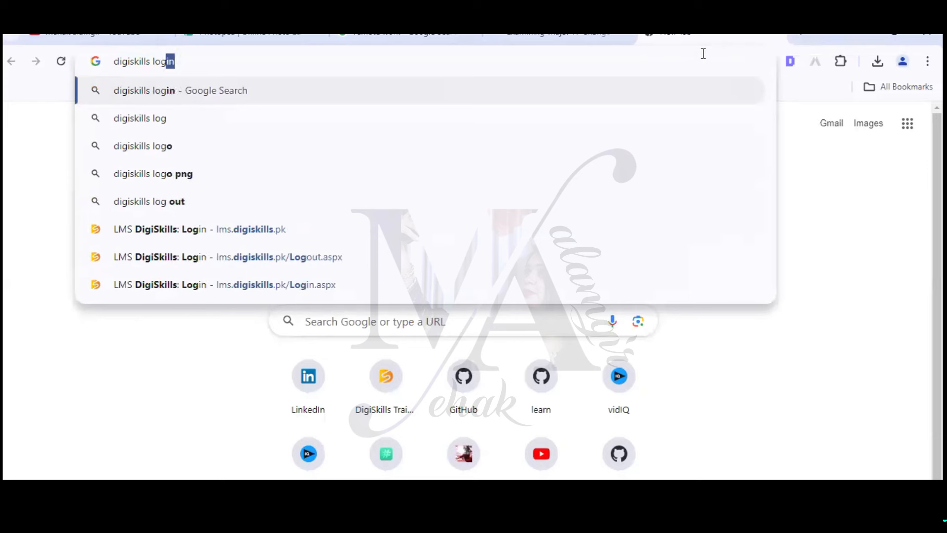
{"action": "type", "text": "o"}
{"action": "key", "text": "Return"}
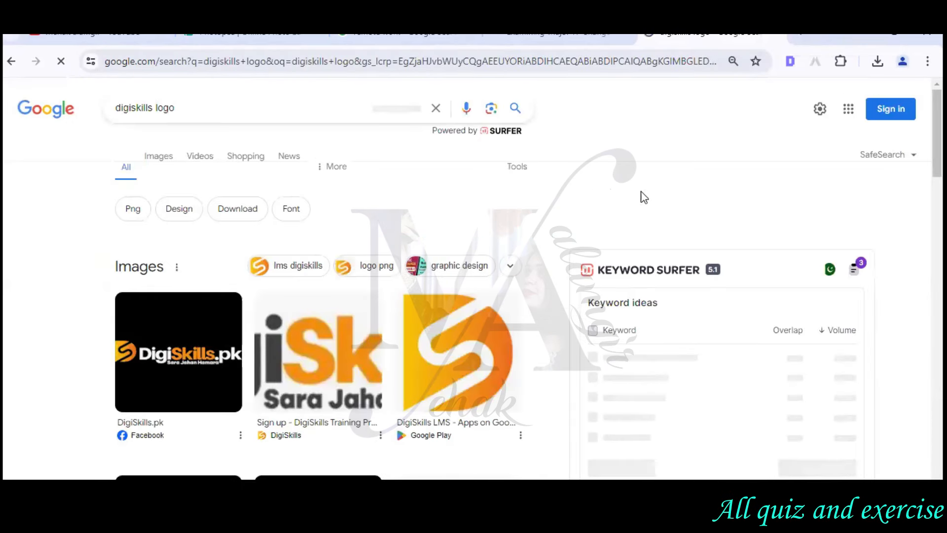
{"action": "left_click", "coordinate": [164, 168]}
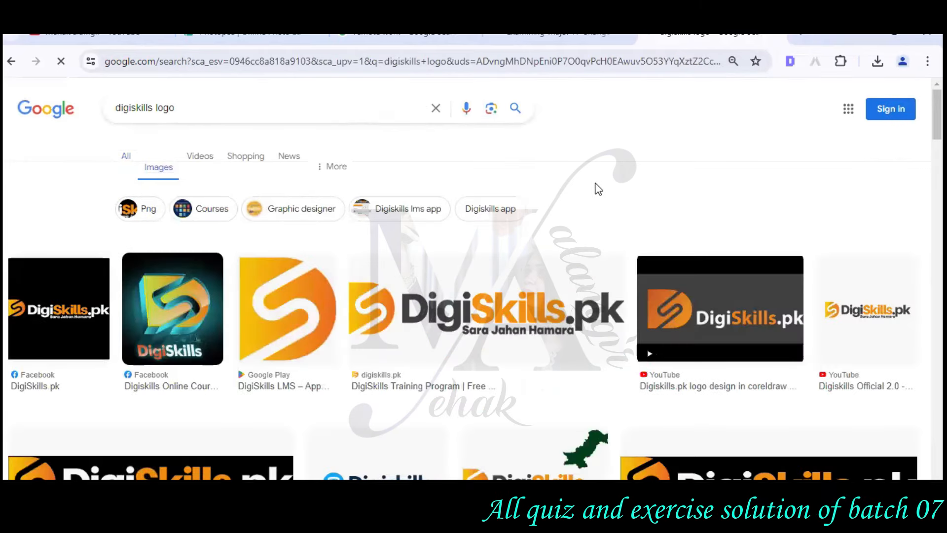
{"action": "scroll", "coordinate": [618, 191], "scroll_direction": "down", "scroll_amount": 2}
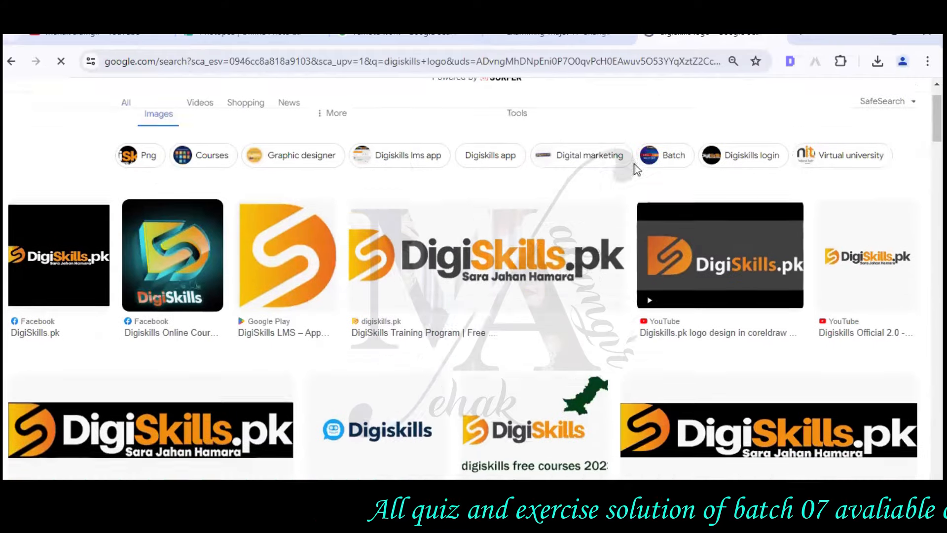
{"action": "scroll", "coordinate": [639, 168], "scroll_direction": "down", "scroll_amount": 5}
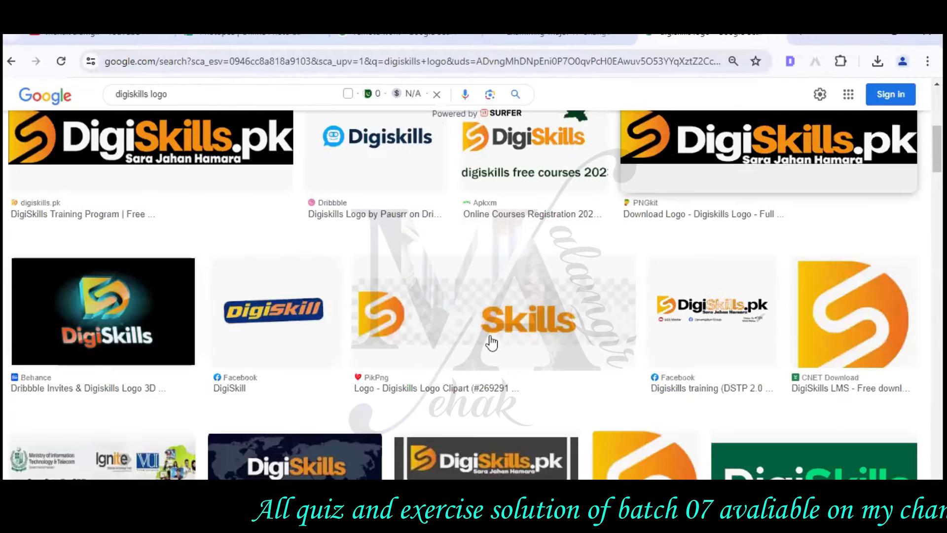
Open the PikPng page of the DigiSkills logo clipart and look through further logo results.
{"action": "left_click", "coordinate": [571, 334]}
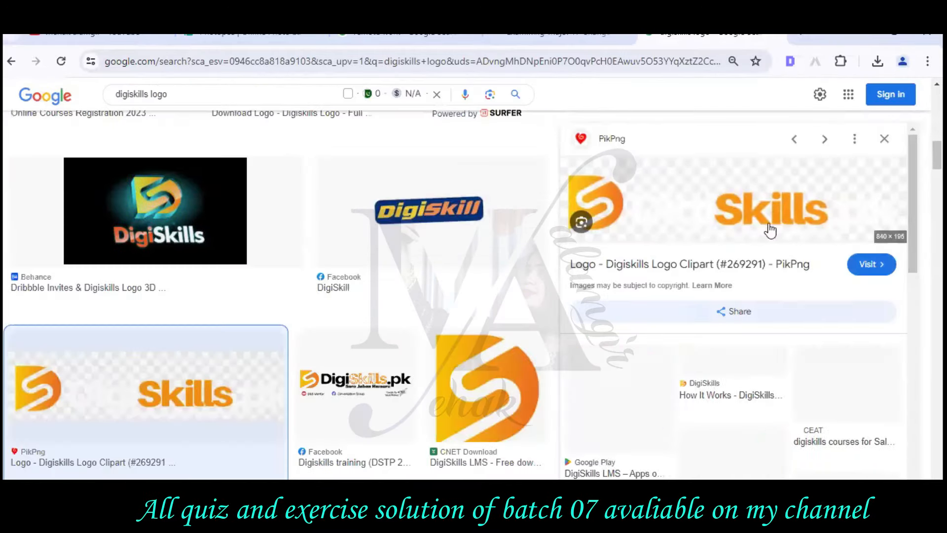
{"action": "left_click", "coordinate": [870, 265]}
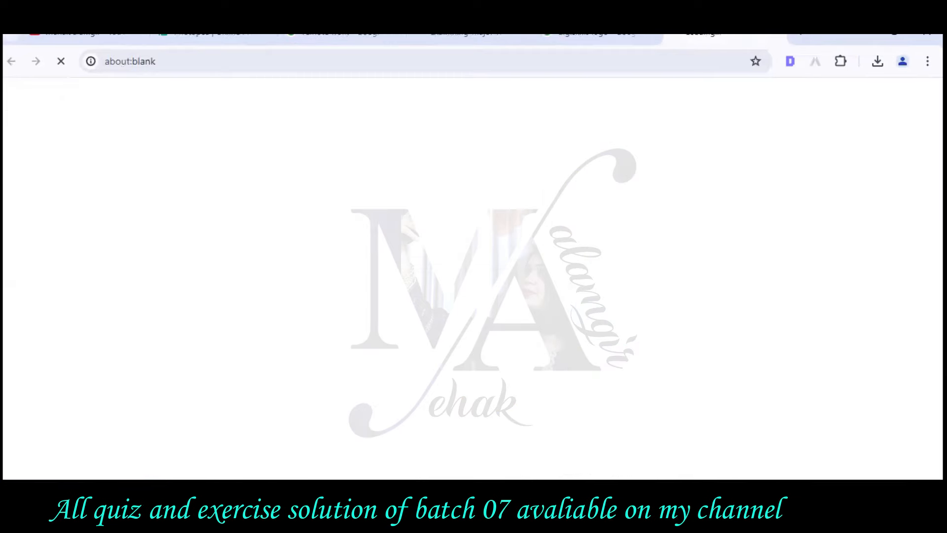
{"action": "left_click", "coordinate": [624, 39]}
{"action": "scroll", "coordinate": [711, 244], "scroll_direction": "down", "scroll_amount": 7}
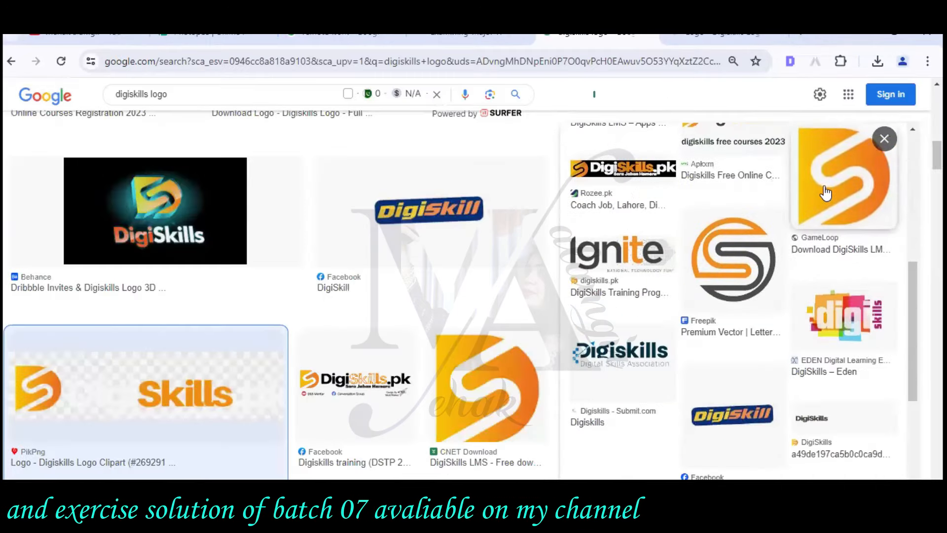
{"action": "scroll", "coordinate": [827, 190], "scroll_direction": "up", "scroll_amount": 1}
{"action": "scroll", "coordinate": [658, 268], "scroll_direction": "up", "scroll_amount": 2}
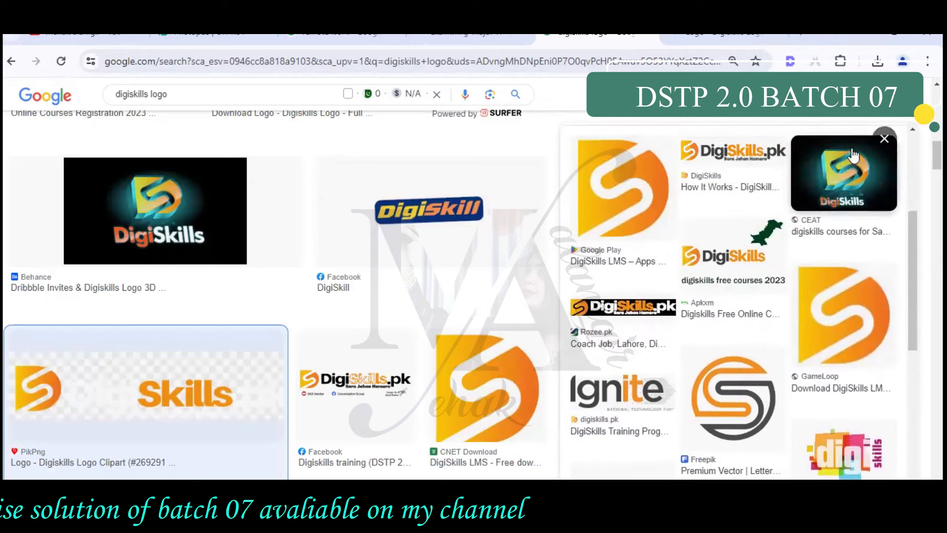
{"action": "left_click", "coordinate": [884, 141]}
{"action": "scroll", "coordinate": [742, 238], "scroll_direction": "down", "scroll_amount": 5}
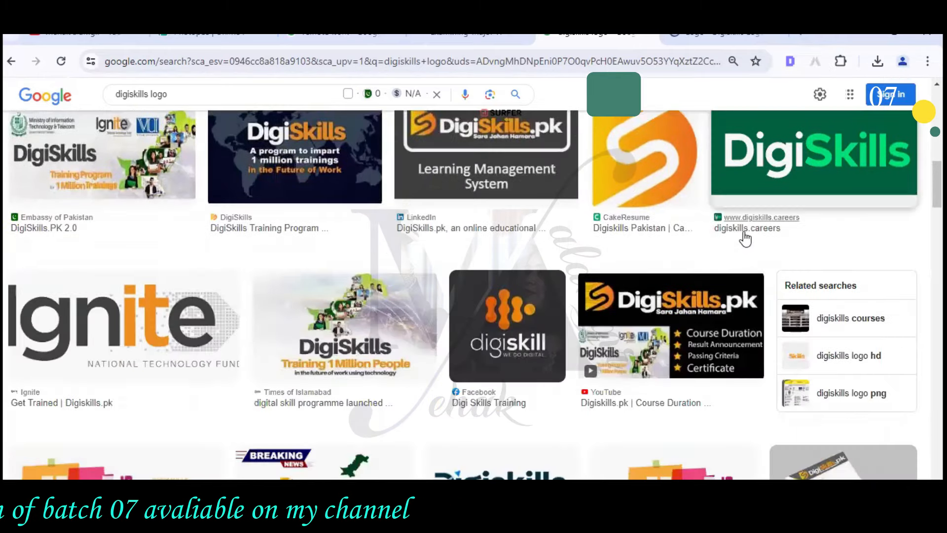
{"action": "scroll", "coordinate": [749, 234], "scroll_direction": "down", "scroll_amount": 8}
Try to download the DigiSkills logo PNG from its PikPng page and check the browser's download list.
{"action": "left_click", "coordinate": [640, 199]}
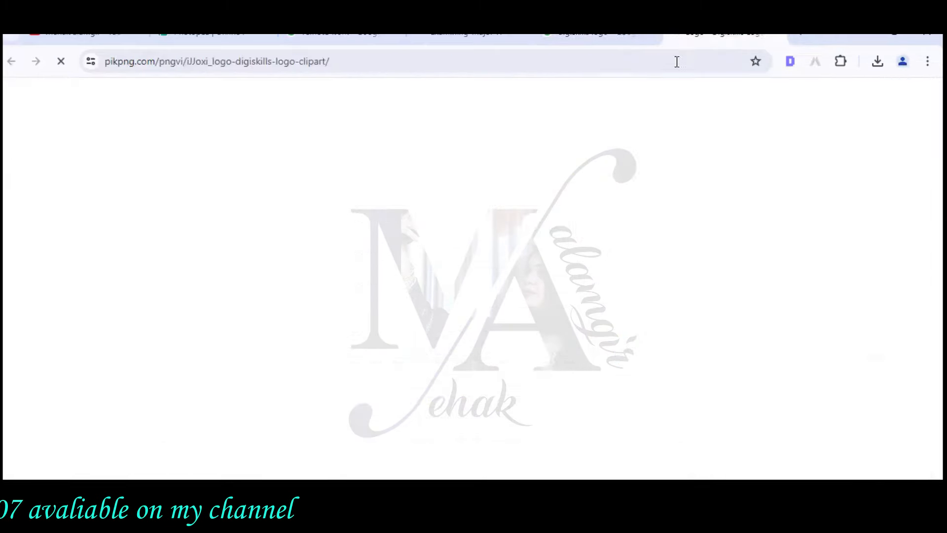
{"action": "scroll", "coordinate": [641, 198], "scroll_direction": "down", "scroll_amount": 9}
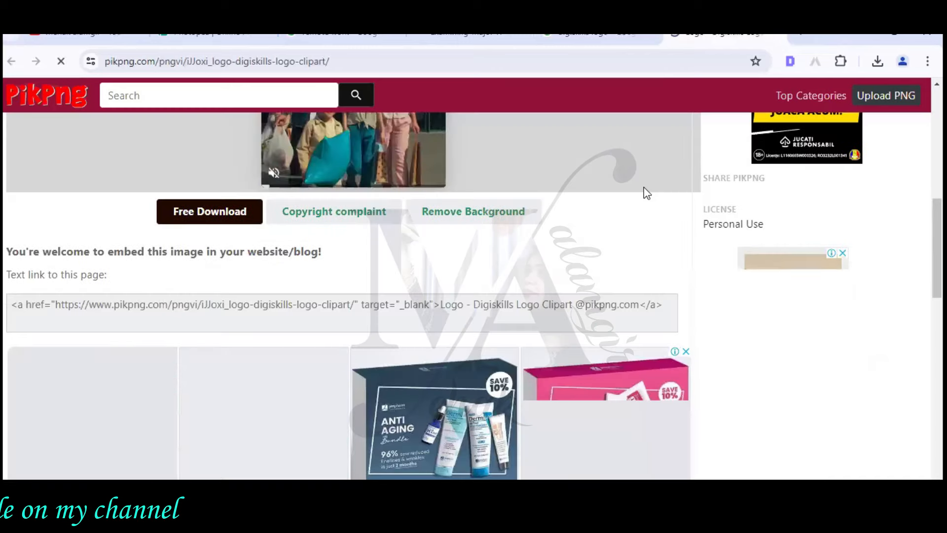
{"action": "left_click", "coordinate": [204, 214]}
{"action": "scroll", "coordinate": [534, 244], "scroll_direction": "down", "scroll_amount": 3}
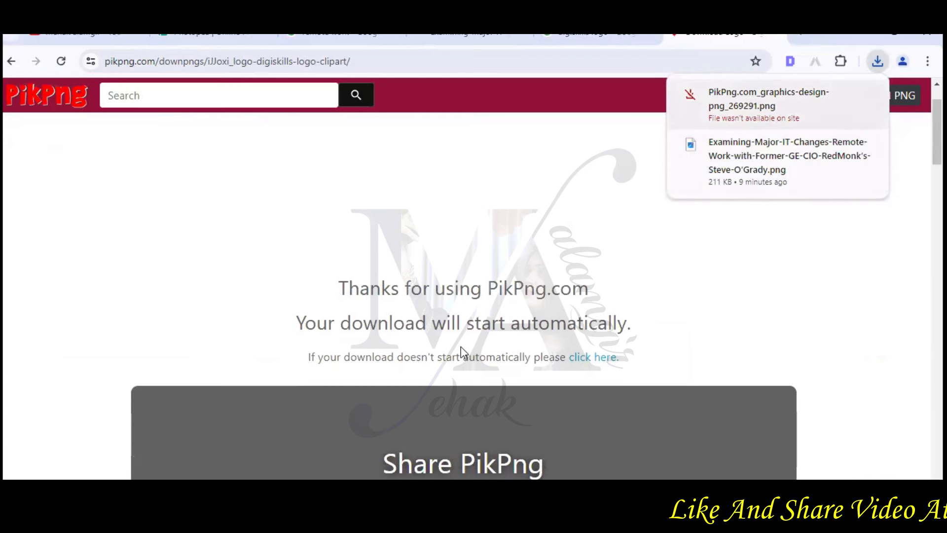
{"action": "left_click", "coordinate": [580, 358]}
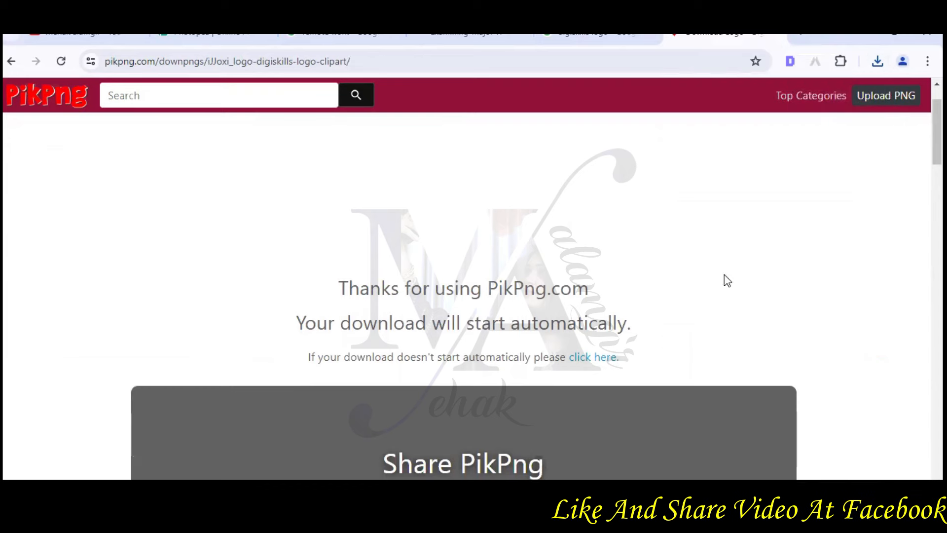
{"action": "left_click", "coordinate": [876, 66]}
{"action": "left_click", "coordinate": [876, 66]}
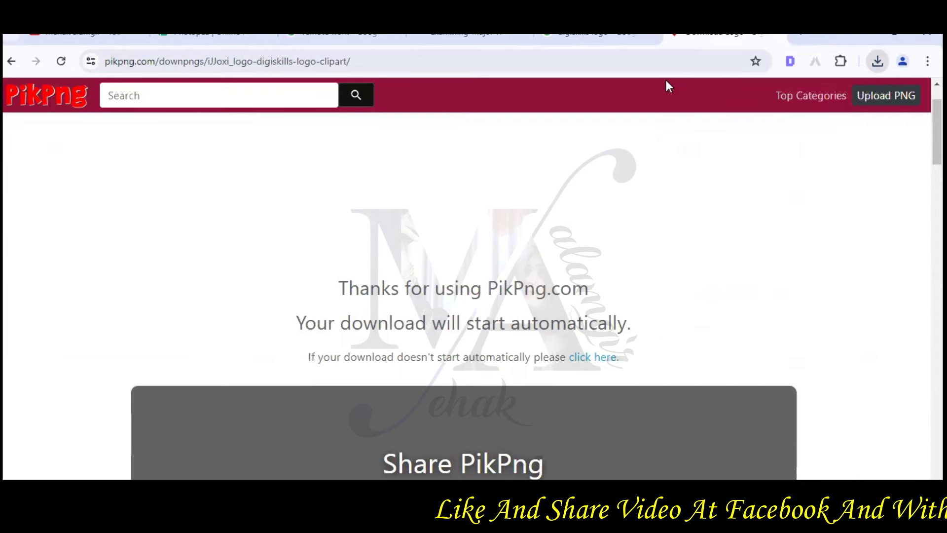
Return to the DigiSkills logo image results and open the digiskills.pk website.
{"action": "left_click", "coordinate": [603, 42]}
{"action": "scroll", "coordinate": [814, 285], "scroll_direction": "down", "scroll_amount": 4}
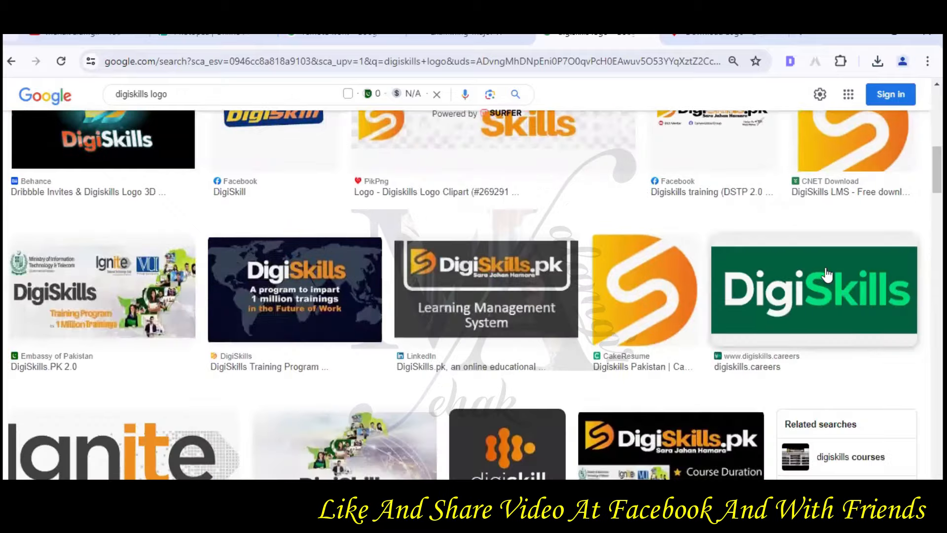
{"action": "left_click", "coordinate": [825, 276]}
{"action": "right_click", "coordinate": [166, 118]}
{"action": "left_click", "coordinate": [167, 117]}
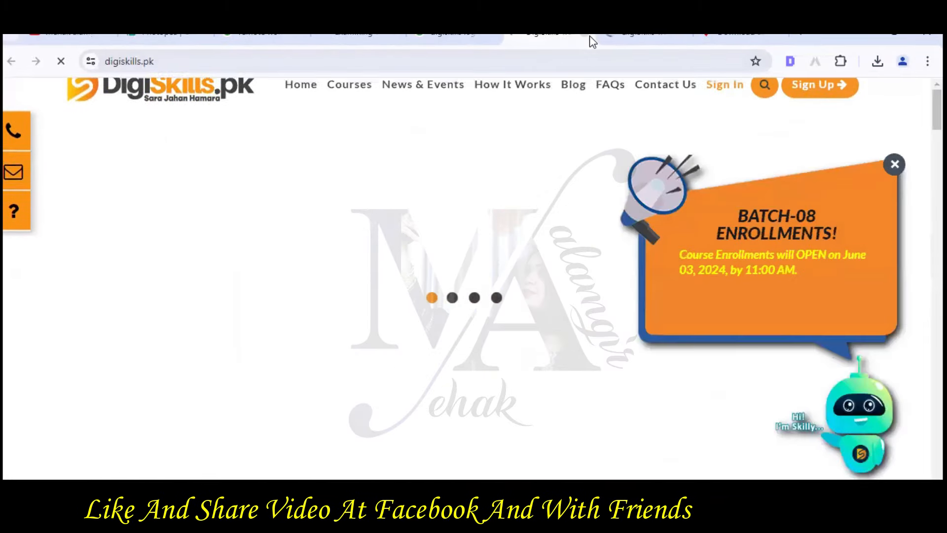
Open the digiskills.pk header logo as a separate image and save it to the Desktop as the PNG image "logo".
{"action": "right_click", "coordinate": [188, 91]}
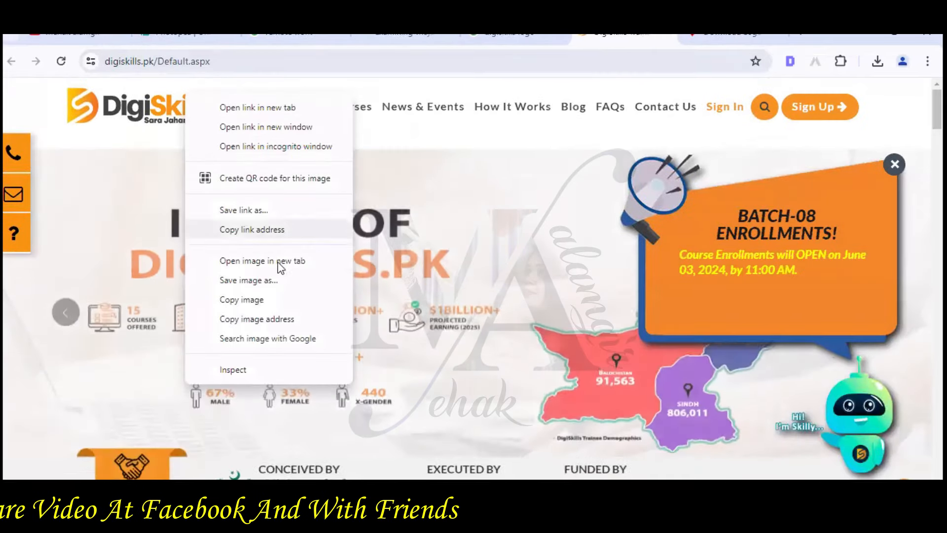
{"action": "left_click", "coordinate": [262, 260]}
{"action": "left_click", "coordinate": [590, 39]}
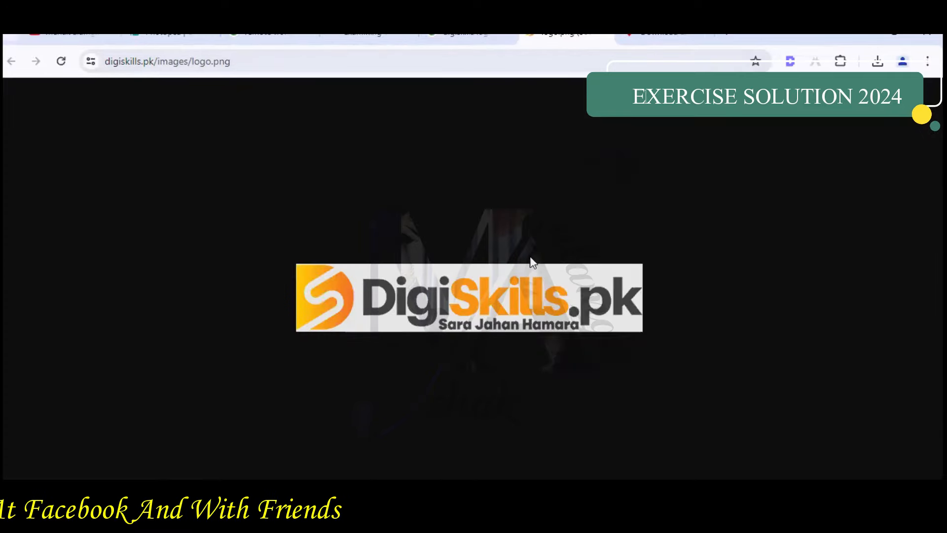
{"action": "right_click", "coordinate": [540, 285]}
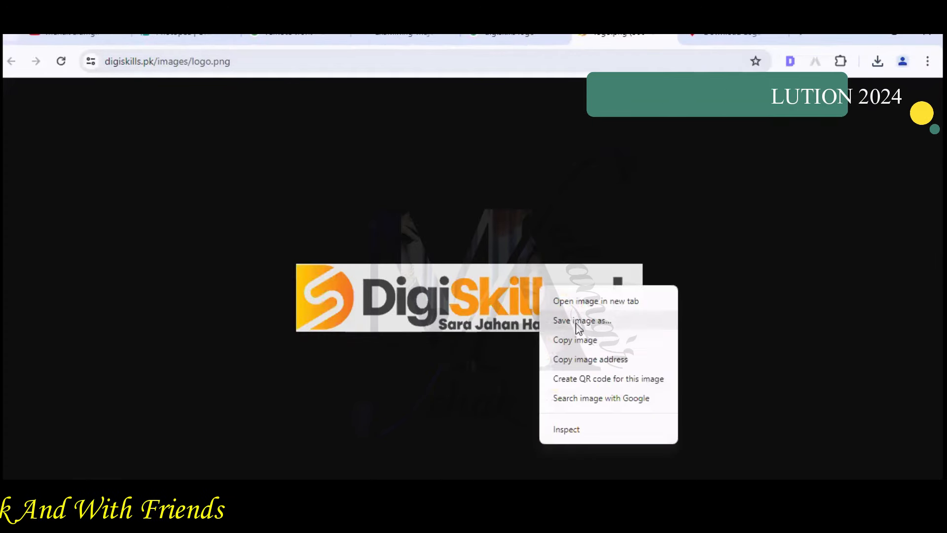
{"action": "left_click", "coordinate": [576, 321]}
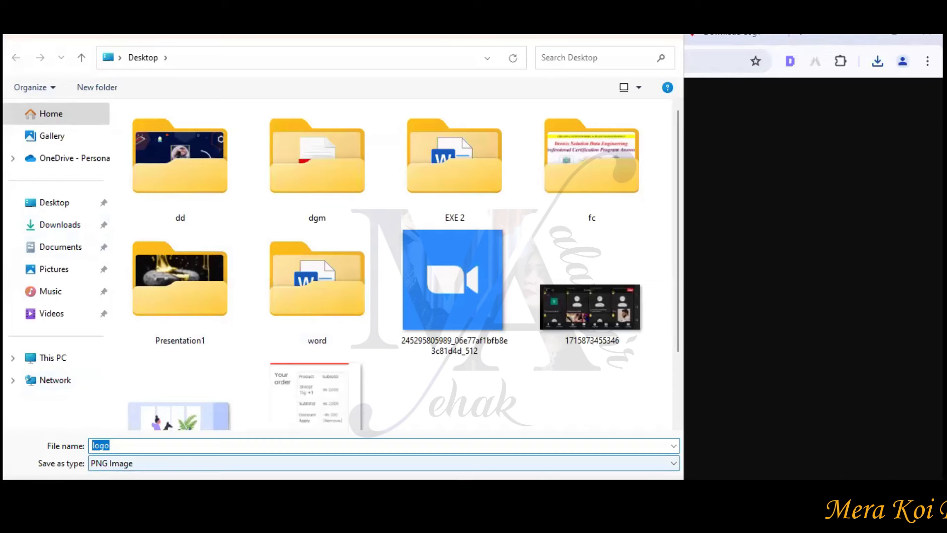
{"action": "key", "text": "Return"}
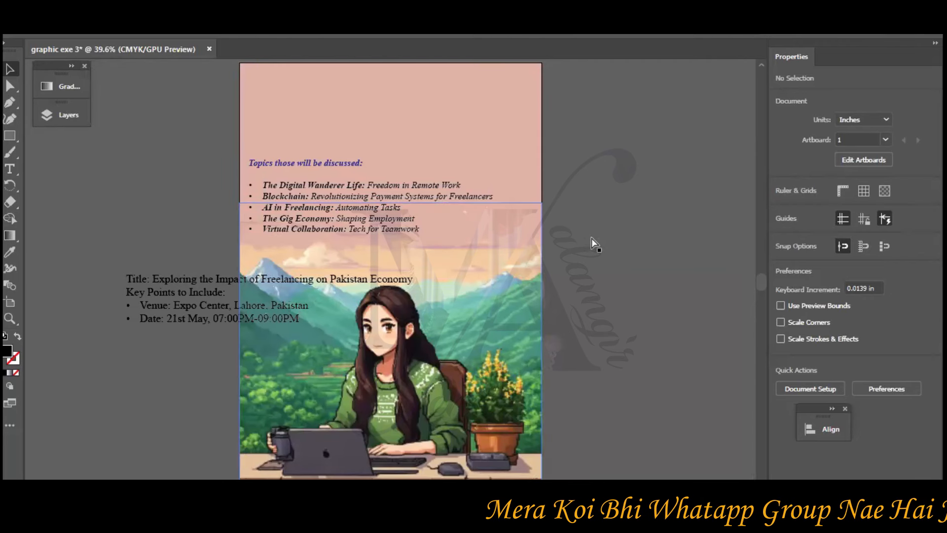
Switch back to Illustrator and open the logo image from the Desktop as a separate document.
{"action": "key", "text": "ctrl+p"}
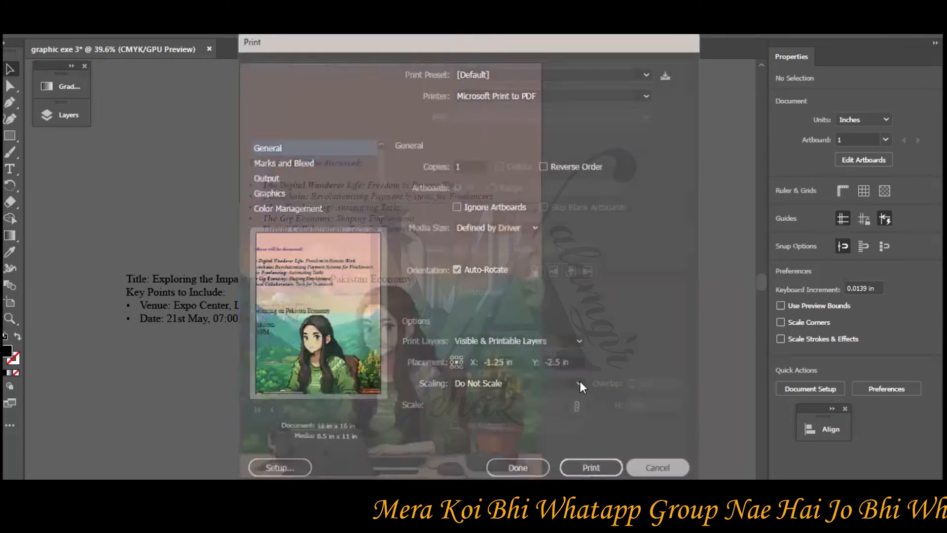
{"action": "key", "text": "Escape"}
{"action": "key", "text": "ctrl+o"}
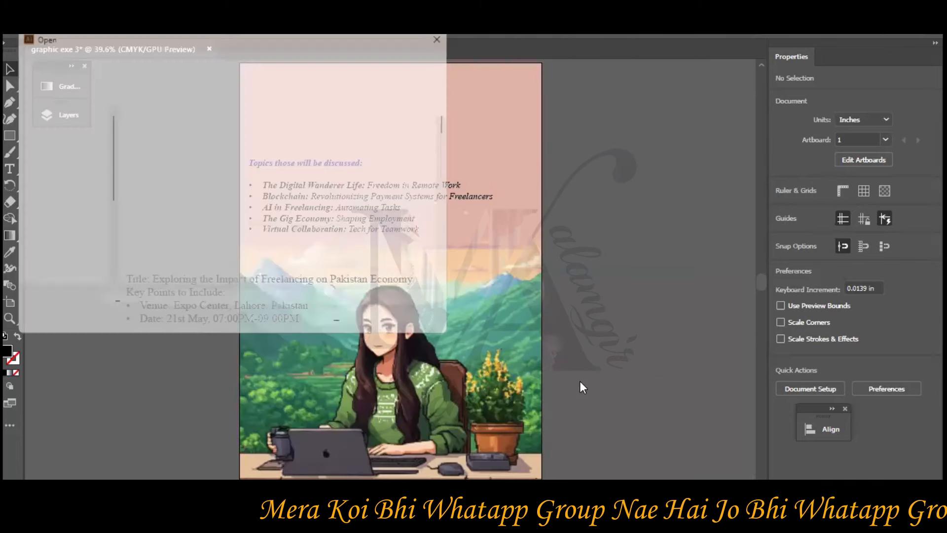
{"action": "scroll", "coordinate": [360, 162], "scroll_direction": "down", "scroll_amount": 2}
{"action": "scroll", "coordinate": [385, 161], "scroll_direction": "down", "scroll_amount": 6}
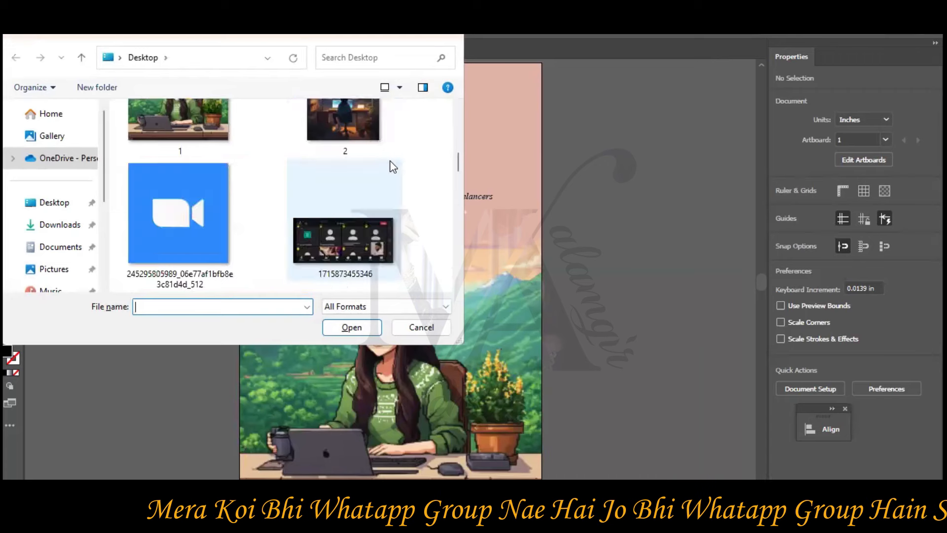
{"action": "scroll", "coordinate": [399, 168], "scroll_direction": "down", "scroll_amount": 3}
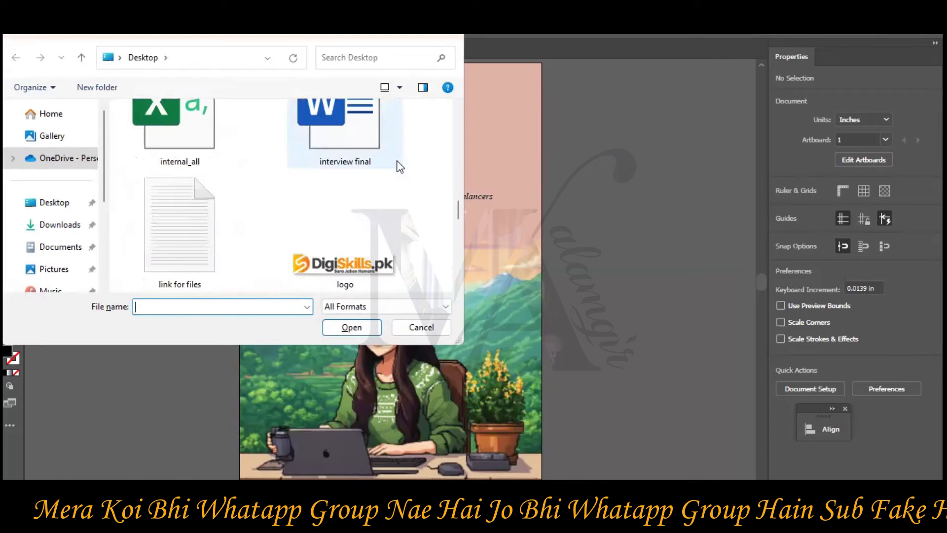
{"action": "left_click", "coordinate": [371, 145]}
{"action": "left_click", "coordinate": [362, 333]}
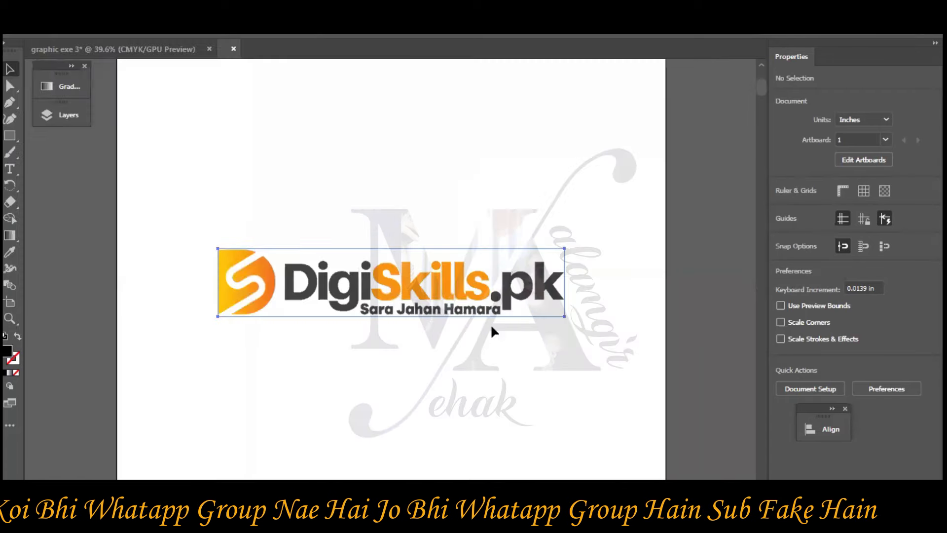
Float the logo.png document, copy its DigiSkills logo onto the poster's upper area, and close the logo document.
{"action": "left_click_drag", "start_coordinate": [238, 51], "coordinate": [687, 259]}
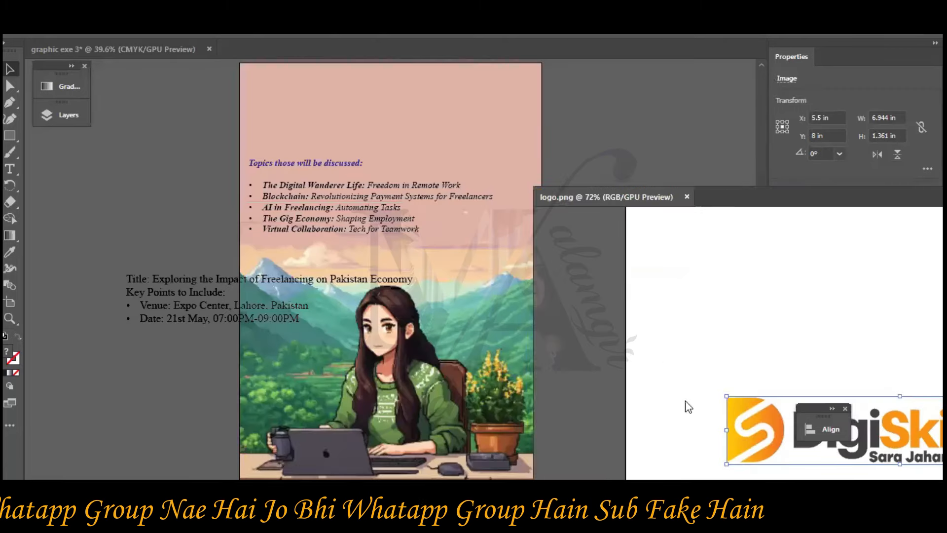
{"action": "left_click_drag", "start_coordinate": [333, 106], "coordinate": [333, 103]}
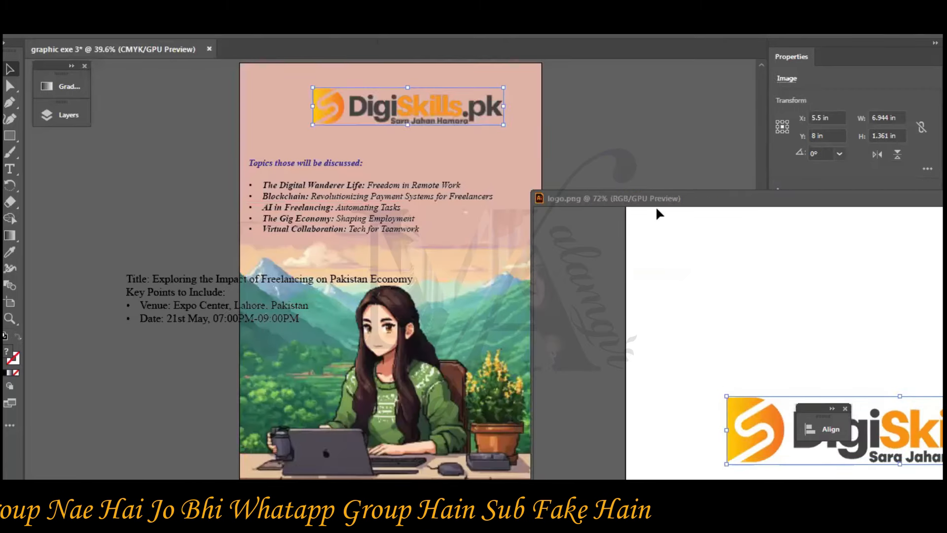
{"action": "left_click_drag", "start_coordinate": [653, 195], "coordinate": [450, 193]}
{"action": "left_click_drag", "start_coordinate": [832, 200], "coordinate": [551, 196]}
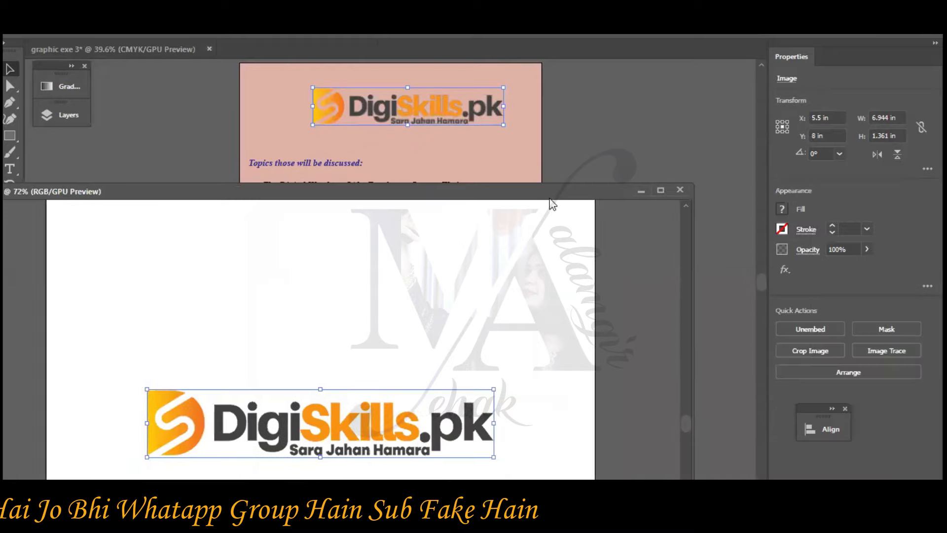
{"action": "left_click", "coordinate": [345, 113]}
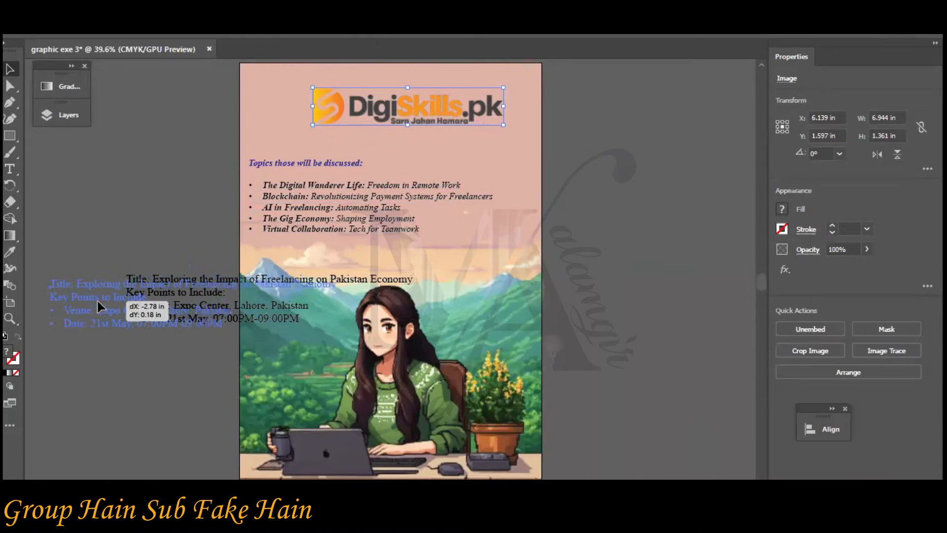
Move the title, venue and date text block down and to the left of the poster, beside the woman.
{"action": "left_click_drag", "start_coordinate": [106, 277], "coordinate": [106, 276]}
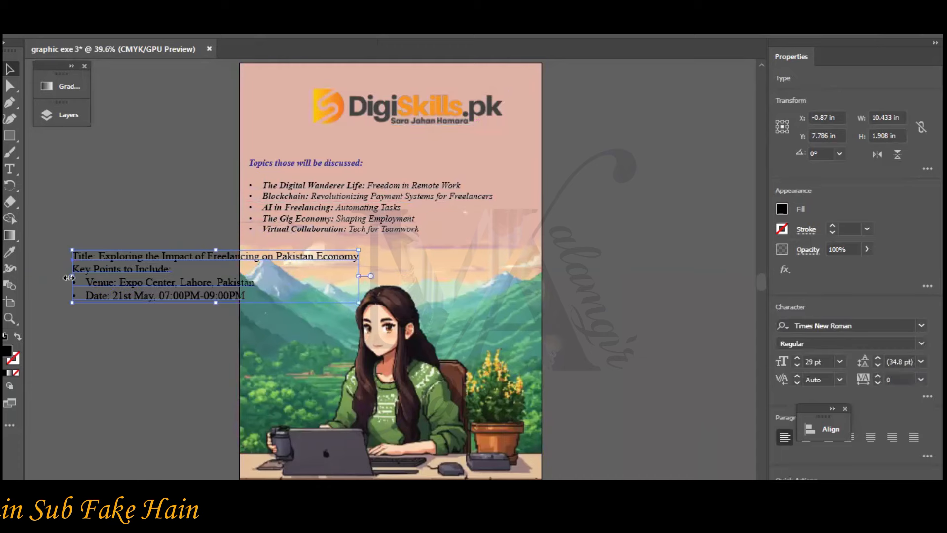
{"action": "left_click_drag", "start_coordinate": [106, 378], "coordinate": [85, 375]}
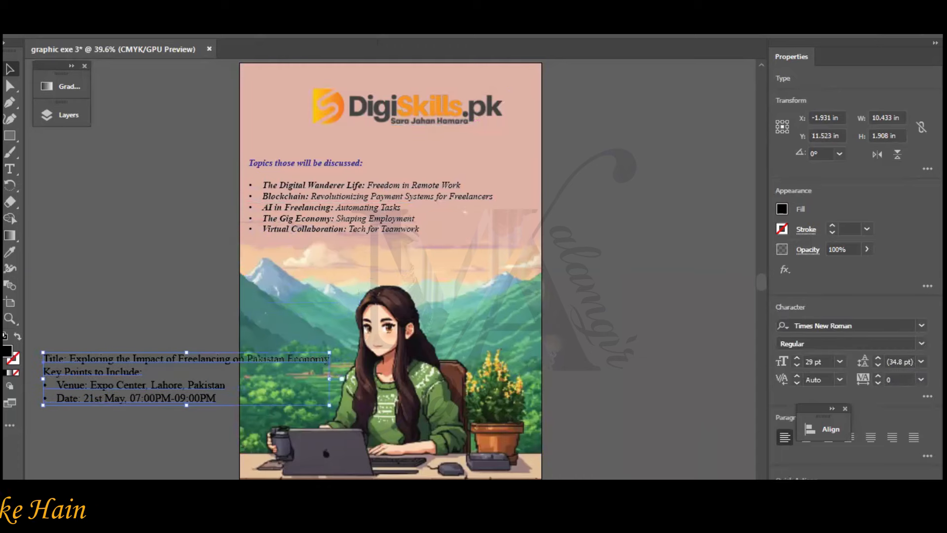
Capture a screenshot of the whole Illustrator workspace with the logo in place for the Word progress document.
{"action": "key", "text": "alt+Tab"}
{"action": "left_click", "coordinate": [104, 68]}
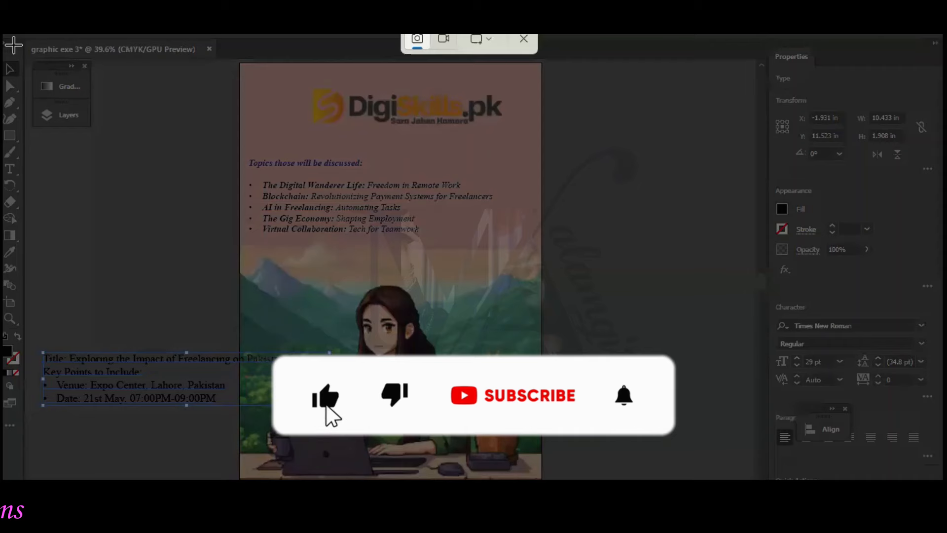
{"action": "left_click_drag", "start_coordinate": [5, 41], "coordinate": [932, 479]}
{"action": "key", "text": "alt+Tab"}
{"action": "left_click", "coordinate": [21, 77]}
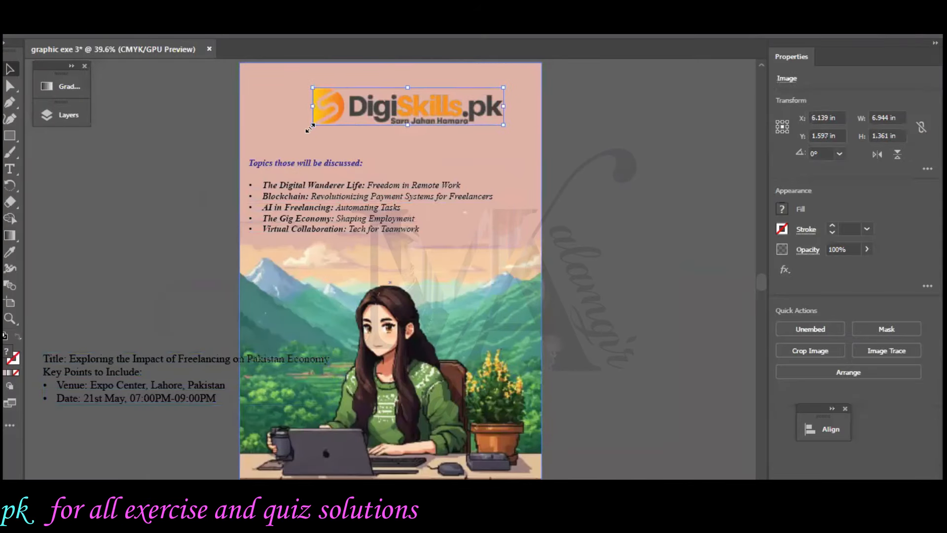
Scale the DigiSkills logo down to about 3.1 in wide and place it in the poster's upper-right corner.
{"action": "left_click_drag", "start_coordinate": [406, 111], "coordinate": [419, 109]}
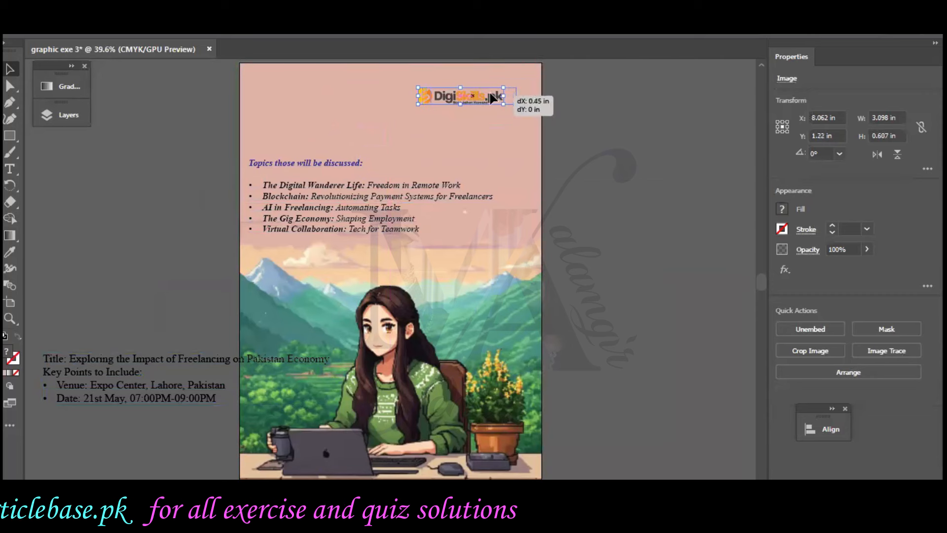
{"action": "left_click_drag", "start_coordinate": [499, 81], "coordinate": [502, 93]}
{"action": "left_click", "coordinate": [510, 104]}
{"action": "left_click", "coordinate": [598, 200]}
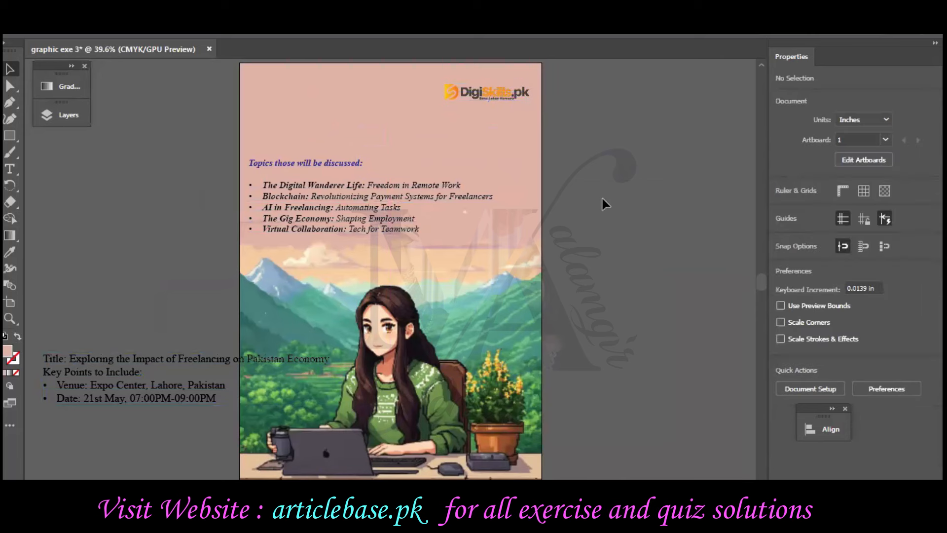
{"action": "left_click", "coordinate": [513, 89]}
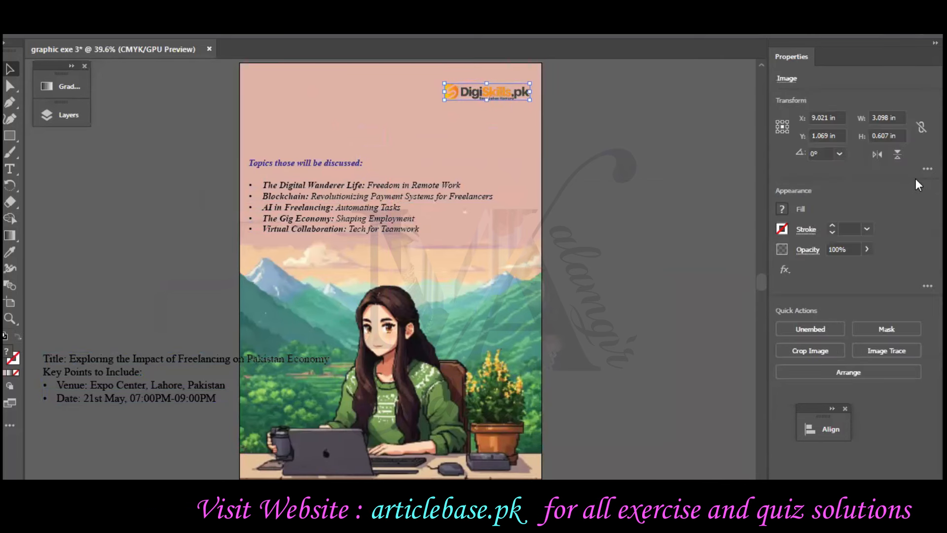
{"action": "left_click", "coordinate": [616, 168]}
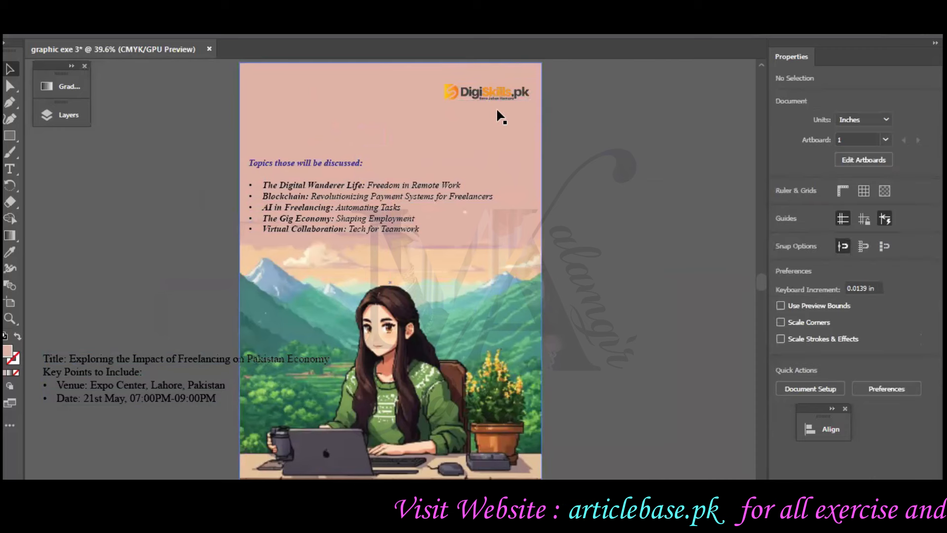
Try the DigiSkills logo over the laptop, then place it in the sky just above the woman's head.
{"action": "left_click_drag", "start_coordinate": [493, 88], "coordinate": [327, 472]}
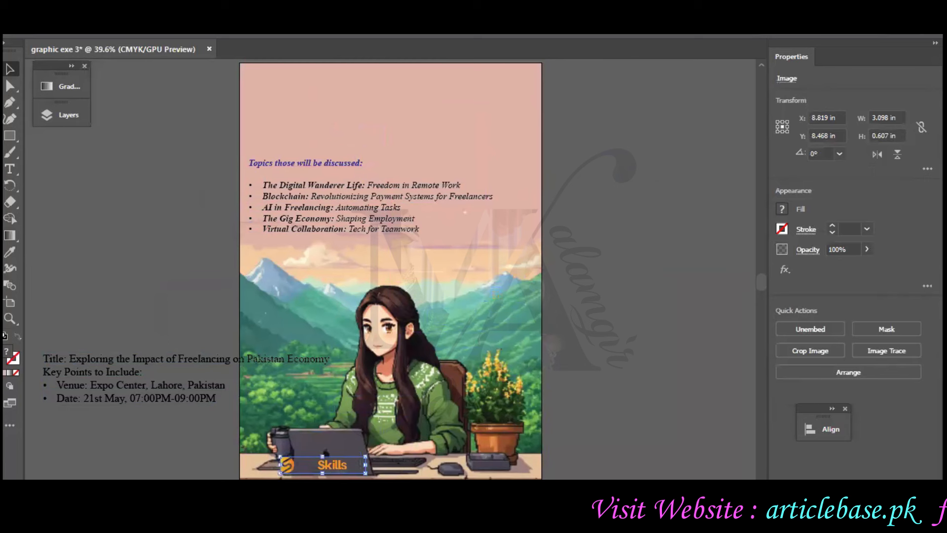
{"action": "left_click_drag", "start_coordinate": [318, 273], "coordinate": [442, 253]}
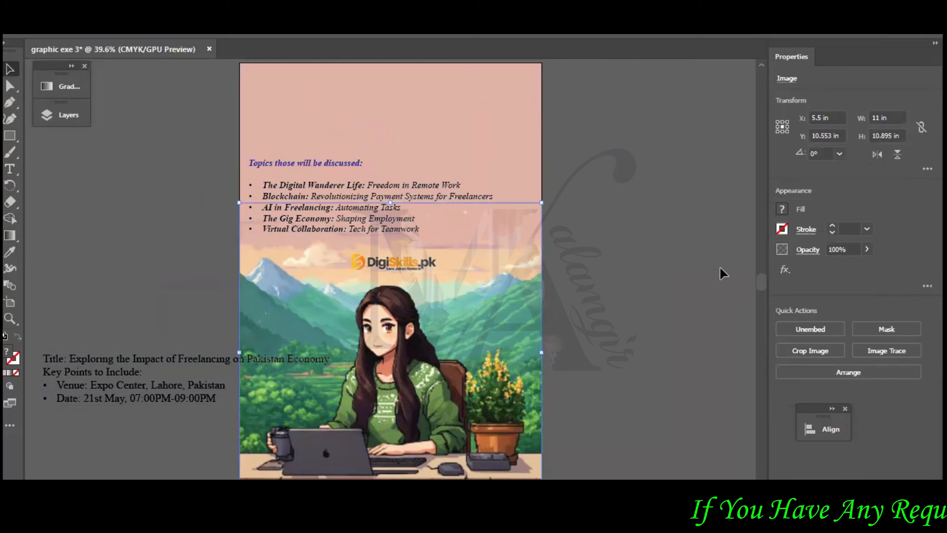
{"action": "left_click", "coordinate": [617, 237]}
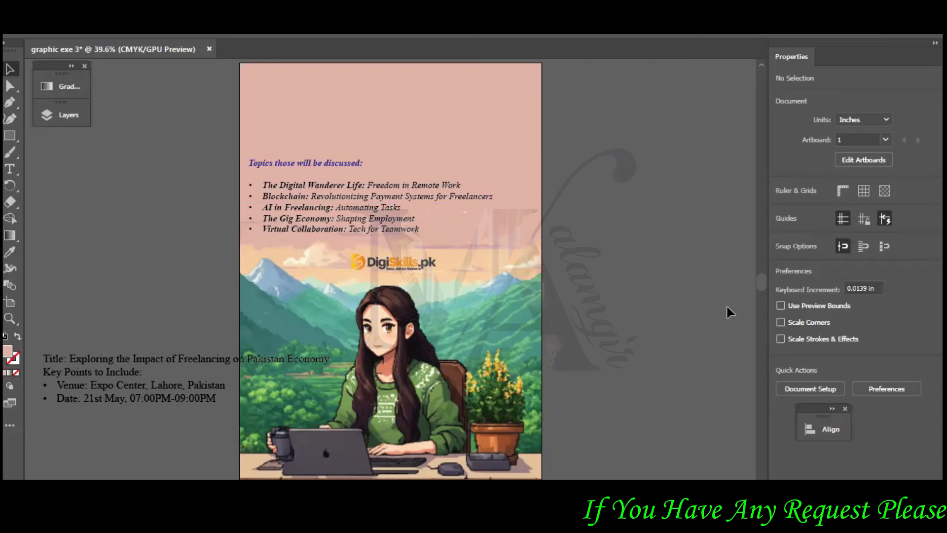
Cut "Exploring the Impact of Freelancing on Pakistan Economy" from the text block and paste it as separate text at the poster's top.
{"action": "left_click_drag", "start_coordinate": [44, 359], "coordinate": [340, 359]}
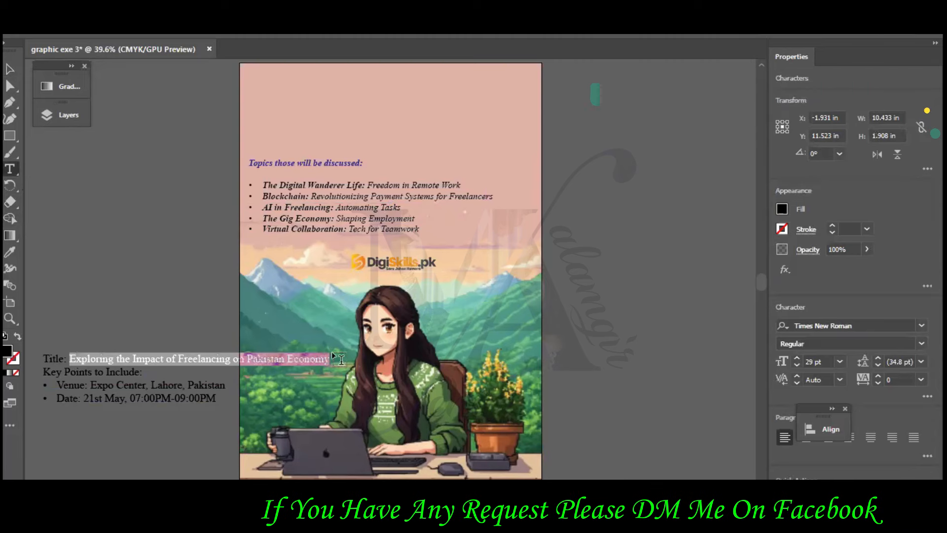
{"action": "key", "text": "ctrl+x"}
{"action": "left_click", "coordinate": [306, 91]}
{"action": "key", "text": "ctrl+v"}
{"action": "left_click", "coordinate": [6, 72]}
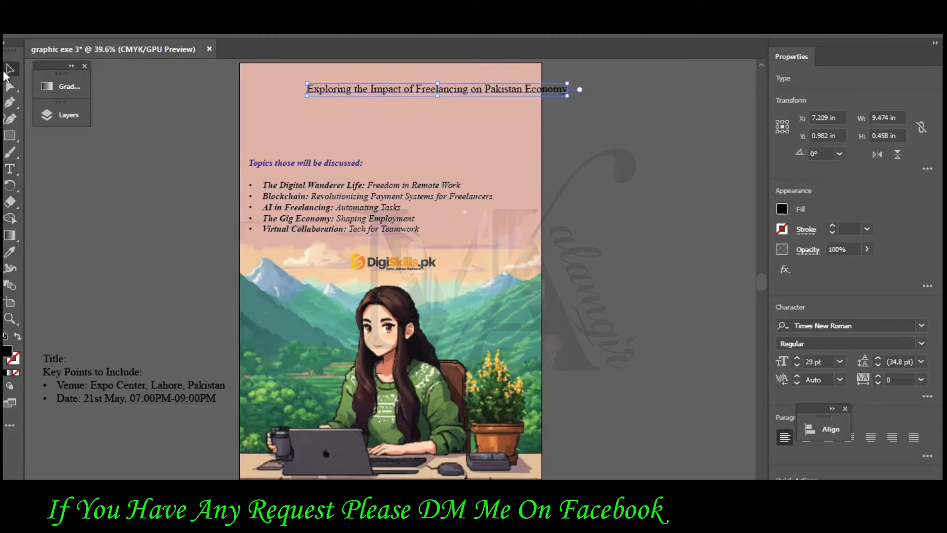
Preview different fonts on the poster title, such as Bernard MT Condensed, Broadway, Copperplate Gothic Bold and Monotype Corsiva.
{"action": "left_click", "coordinate": [920, 326]}
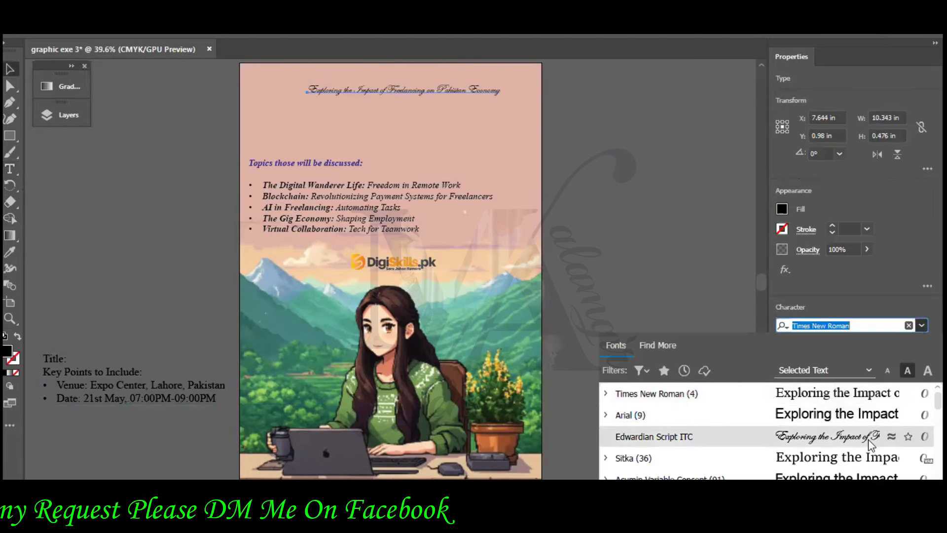
{"action": "scroll", "coordinate": [868, 439], "scroll_direction": "down", "scroll_amount": 5}
{"action": "scroll", "coordinate": [854, 439], "scroll_direction": "down", "scroll_amount": 3}
{"action": "scroll", "coordinate": [856, 434], "scroll_direction": "down", "scroll_amount": 5}
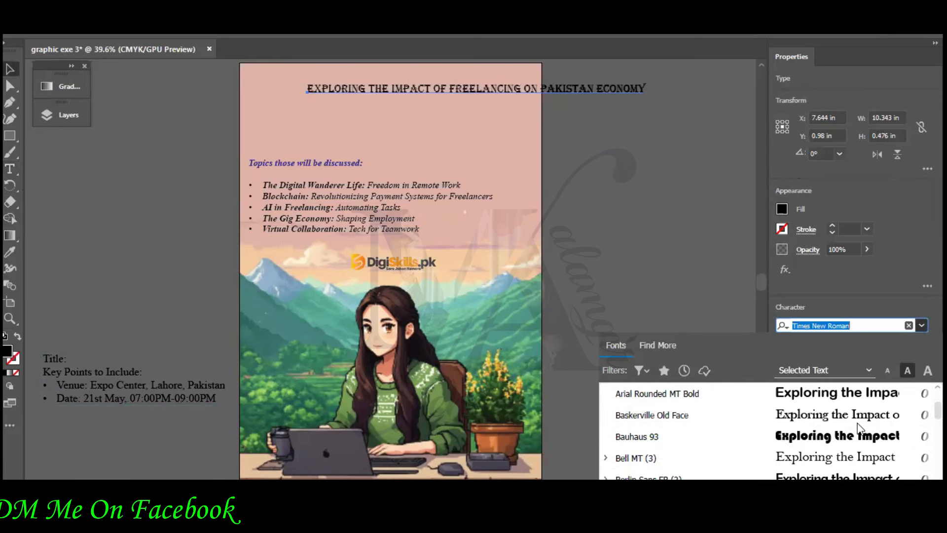
{"action": "scroll", "coordinate": [854, 438], "scroll_direction": "down", "scroll_amount": 3}
{"action": "scroll", "coordinate": [811, 413], "scroll_direction": "up", "scroll_amount": 1}
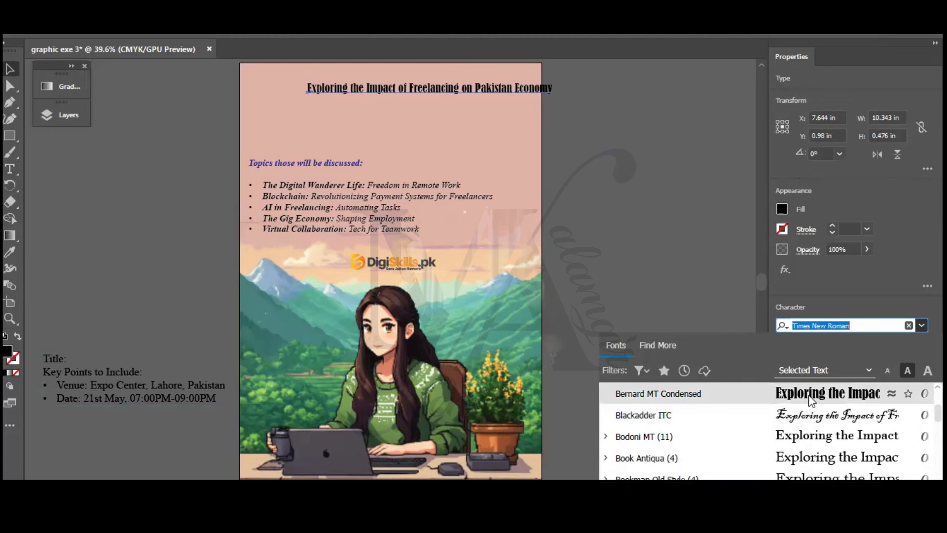
{"action": "scroll", "coordinate": [812, 399], "scroll_direction": "down", "scroll_amount": 2}
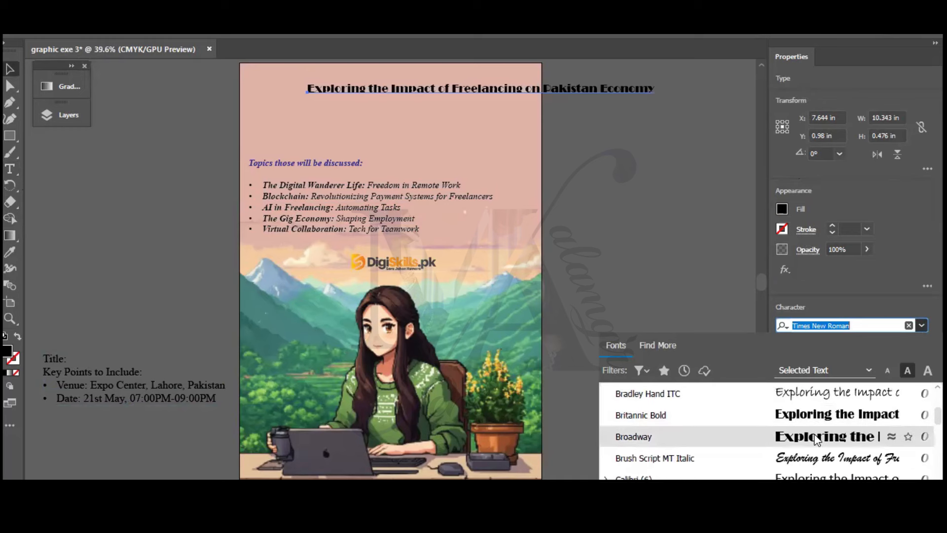
{"action": "scroll", "coordinate": [817, 440], "scroll_direction": "down", "scroll_amount": 1}
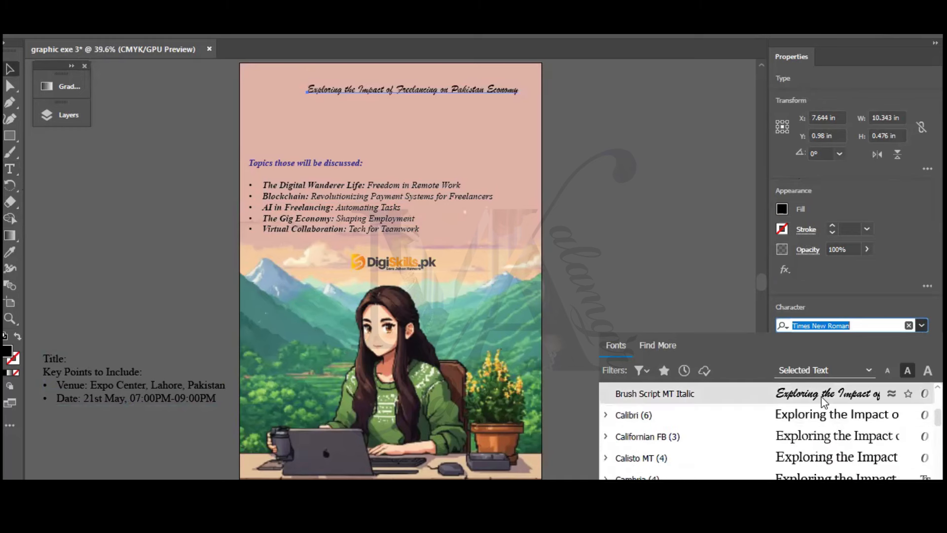
{"action": "scroll", "coordinate": [823, 400], "scroll_direction": "down", "scroll_amount": 3}
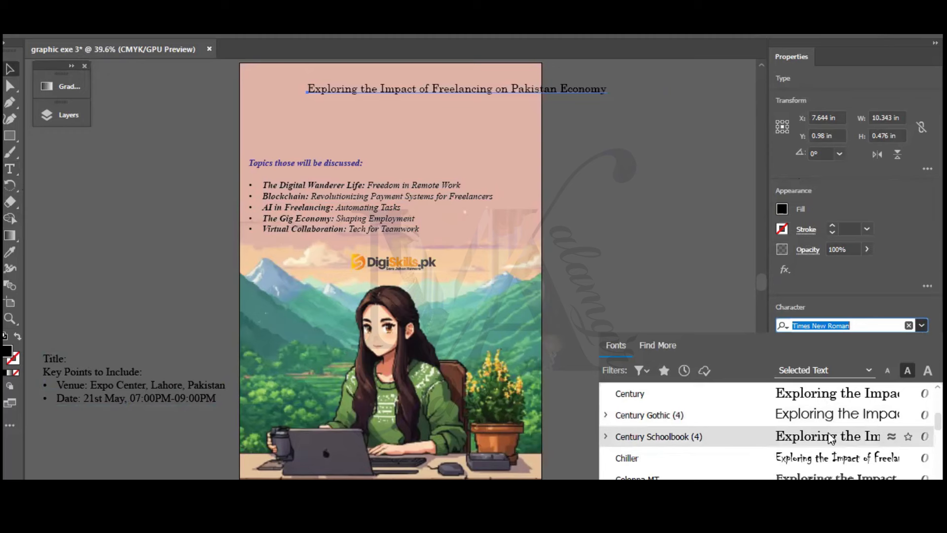
{"action": "scroll", "coordinate": [832, 424], "scroll_direction": "down", "scroll_amount": 3}
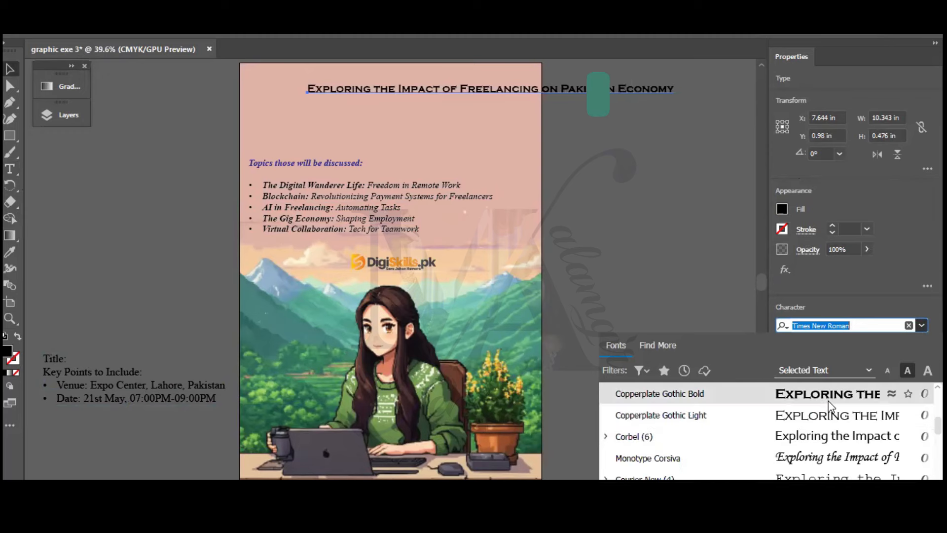
{"action": "scroll", "coordinate": [831, 406], "scroll_direction": "down", "scroll_amount": 2}
{"action": "scroll", "coordinate": [819, 404], "scroll_direction": "up", "scroll_amount": 1}
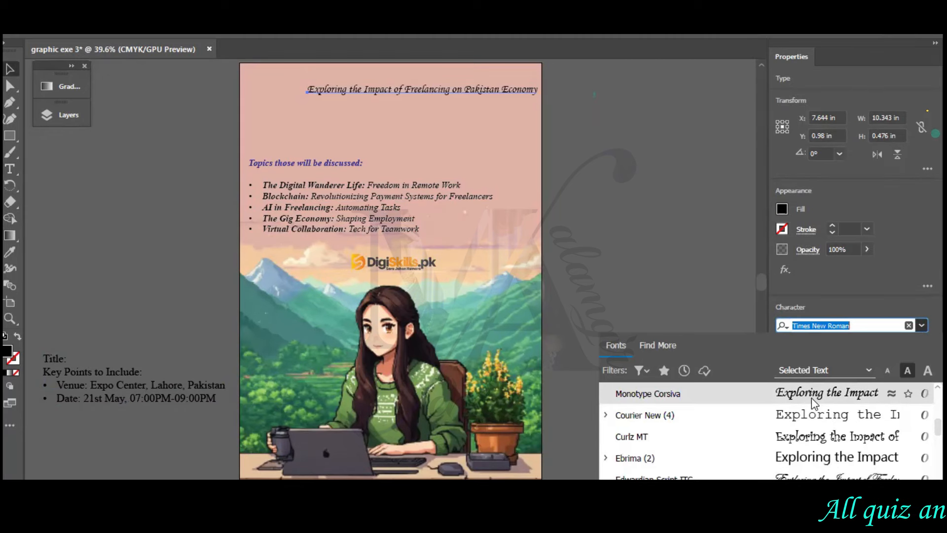
{"action": "scroll", "coordinate": [812, 402], "scroll_direction": "down", "scroll_amount": 1}
{"action": "scroll", "coordinate": [812, 398], "scroll_direction": "down", "scroll_amount": 3}
{"action": "scroll", "coordinate": [834, 419], "scroll_direction": "up", "scroll_amount": 9}
{"action": "scroll", "coordinate": [843, 423], "scroll_direction": "up", "scroll_amount": 3}
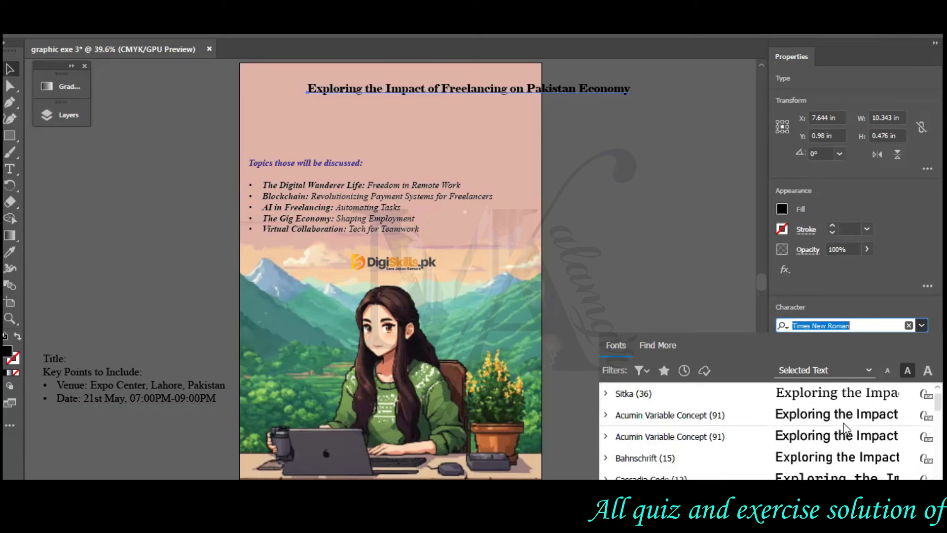
{"action": "key", "text": "Return"}
Set the poster title to Times New Roman Italic and shift it left and slightly down so it fits on the artboard.
{"action": "left_click", "coordinate": [828, 343]}
{"action": "left_click", "coordinate": [828, 369]}
{"action": "left_click_drag", "start_coordinate": [347, 87], "coordinate": [315, 99]}
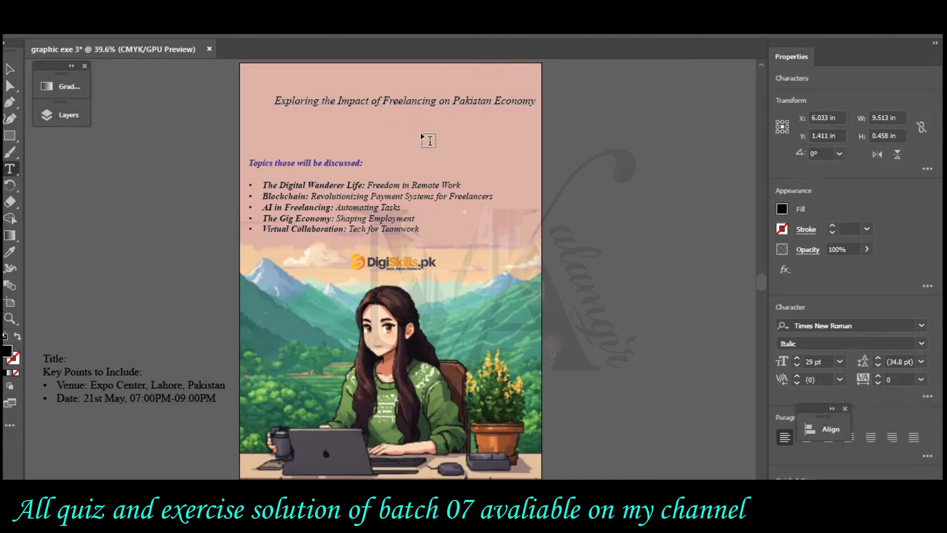
Break the poster title into three lines: "Exploring the Impact of", "Freelancing" and "on Pakistan Economy".
{"action": "left_click", "coordinate": [383, 100]}
{"action": "key", "text": "Return"}
{"action": "left_click", "coordinate": [334, 115]}
{"action": "key", "text": "Return"}
Centre-align the three title lines and move the title to the horizontal middle of the poster.
{"action": "left_click_drag", "start_coordinate": [369, 126], "coordinate": [272, 99]}
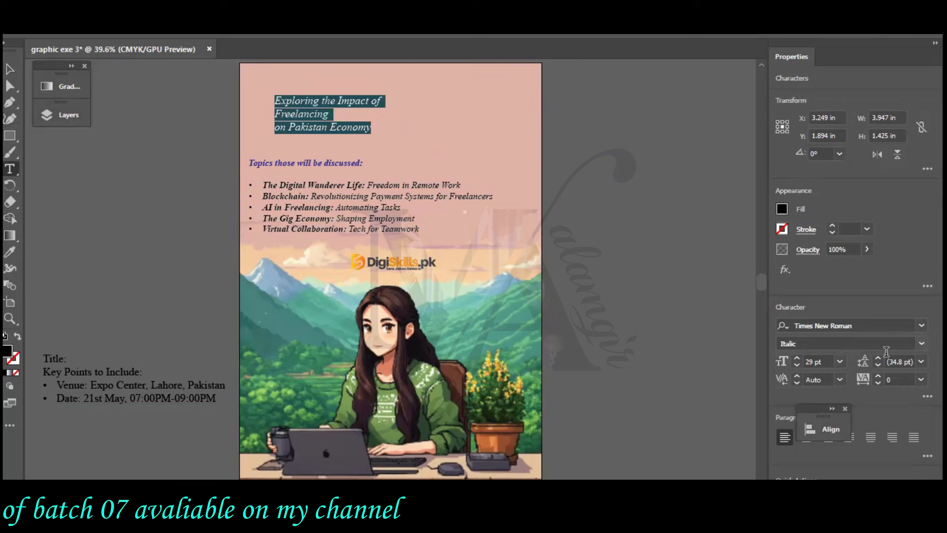
{"action": "left_click_drag", "start_coordinate": [809, 408], "coordinate": [867, 269]}
{"action": "left_click", "coordinate": [807, 438]}
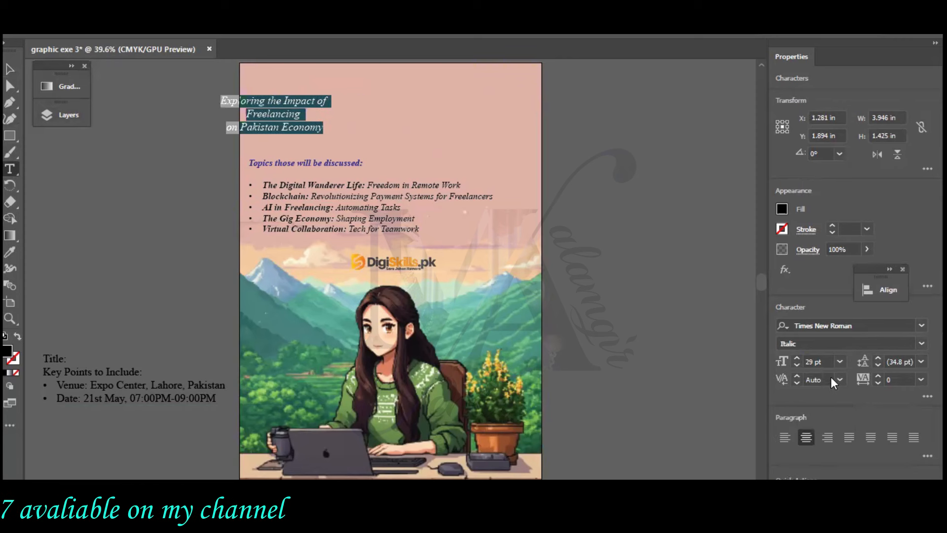
{"action": "left_click", "coordinate": [9, 72]}
{"action": "left_click_drag", "start_coordinate": [286, 123], "coordinate": [435, 122]}
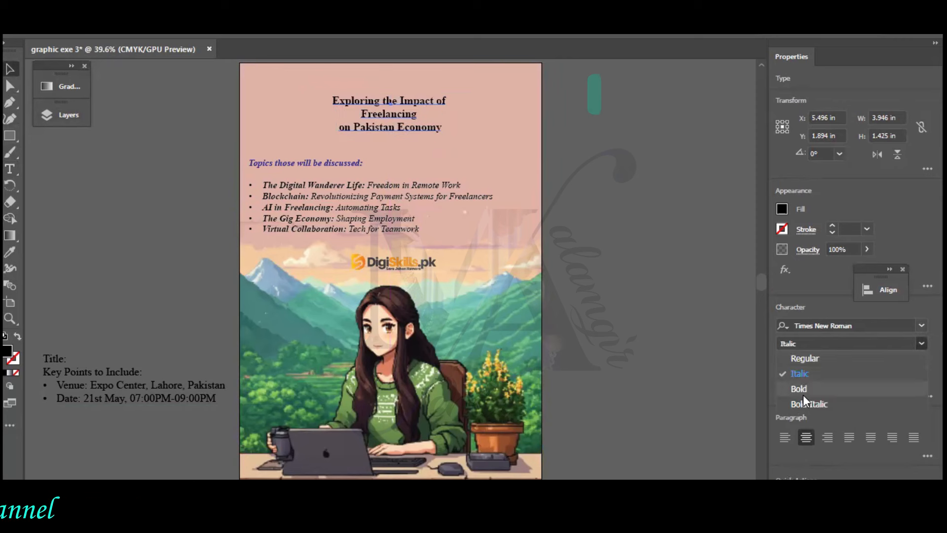
Set the title to Bold Italic at 52 pt and reposition it above the topics list.
{"action": "left_click", "coordinate": [814, 404]}
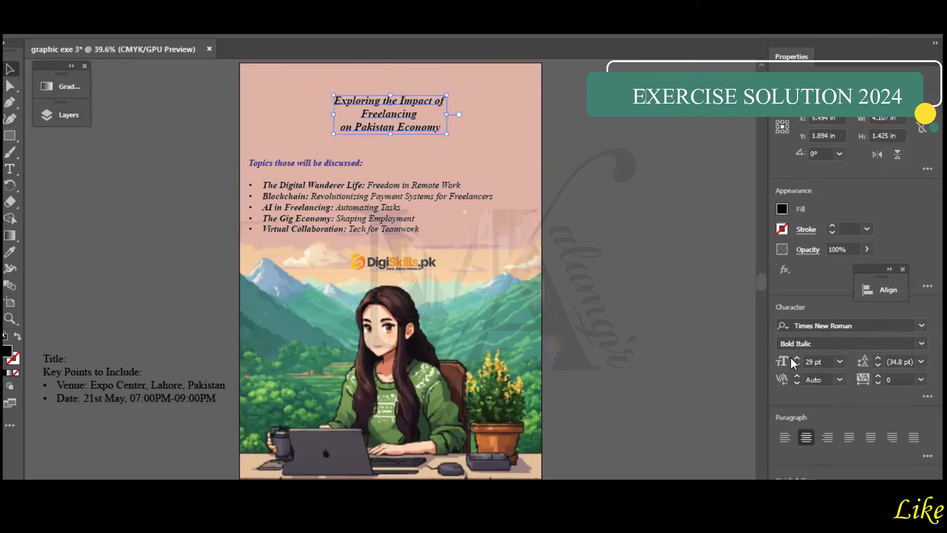
{"action": "left_click_drag", "start_coordinate": [798, 357], "coordinate": [799, 358]}
{"action": "left_click_drag", "start_coordinate": [388, 128], "coordinate": [390, 120]}
Show the rulers and add vertical margin guides just inside the poster's left and right edges.
{"action": "key", "text": "ctrl+r"}
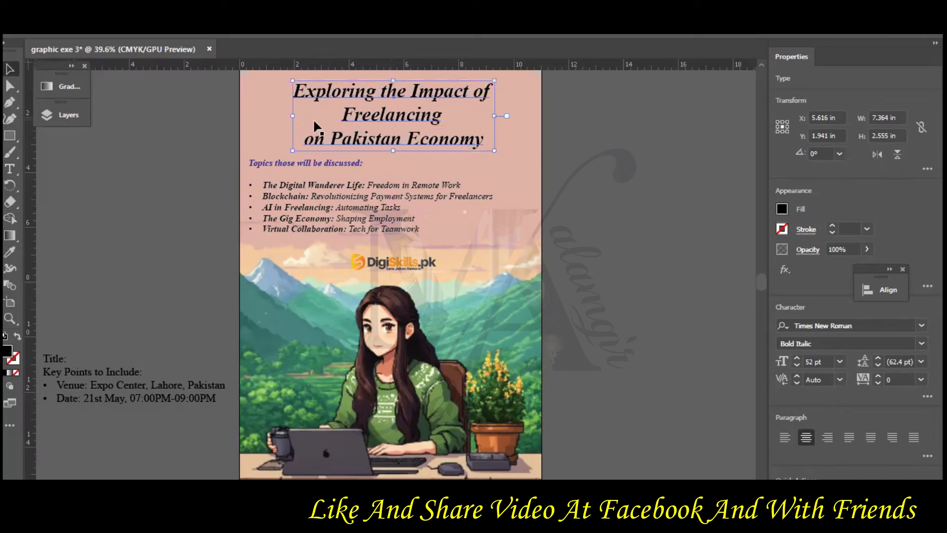
{"action": "left_click", "coordinate": [184, 206]}
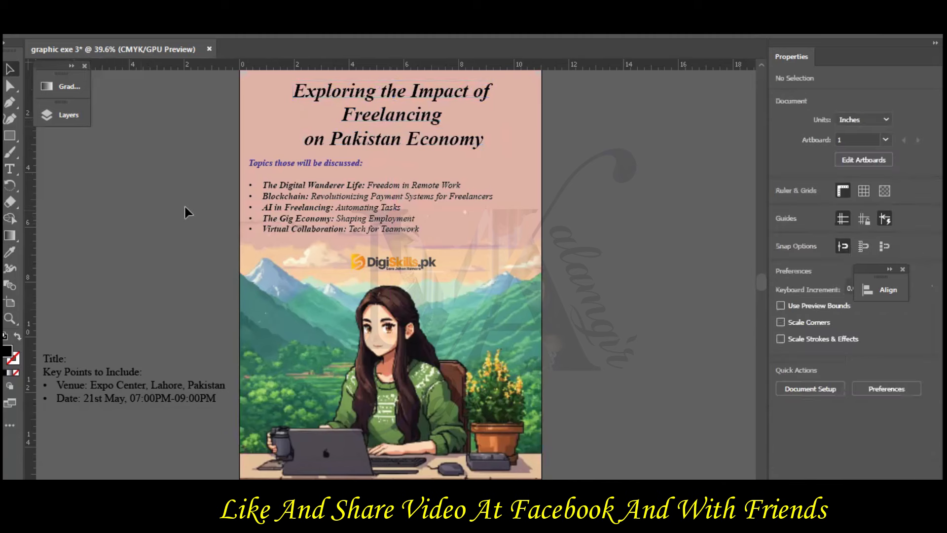
{"action": "left_click", "coordinate": [248, 201]}
{"action": "left_click_drag", "start_coordinate": [31, 244], "coordinate": [533, 217]}
{"action": "mouse_move", "coordinate": [508, 72]}
{"action": "left_mouse_down"}
{"action": "mouse_move", "coordinate": [508, 80]}
{"action": "mouse_move", "coordinate": [509, 71]}
{"action": "left_mouse_up"}
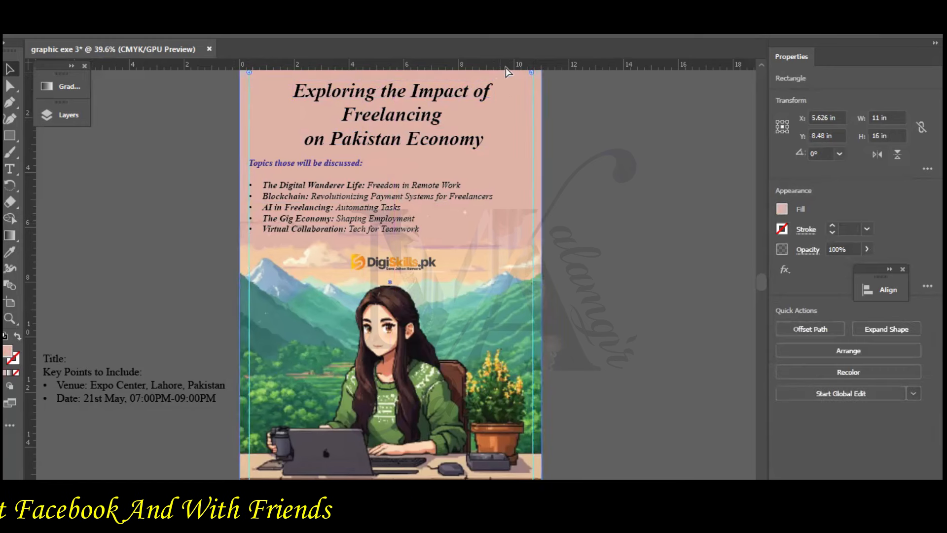
{"action": "left_click", "coordinate": [626, 86]}
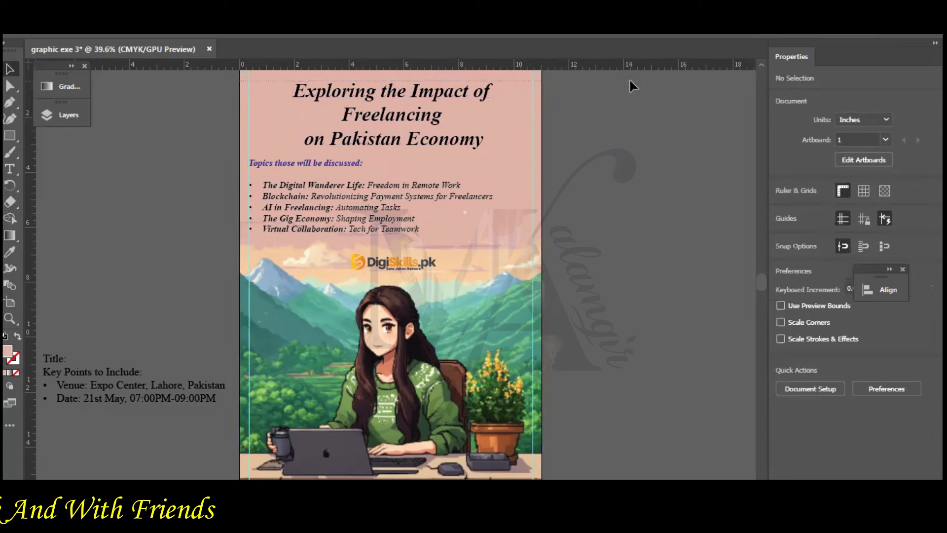
Add a horizontal margin guide just inside the poster's top edge and reduce the three-line title to 47 pt.
{"action": "left_click", "coordinate": [632, 79]}
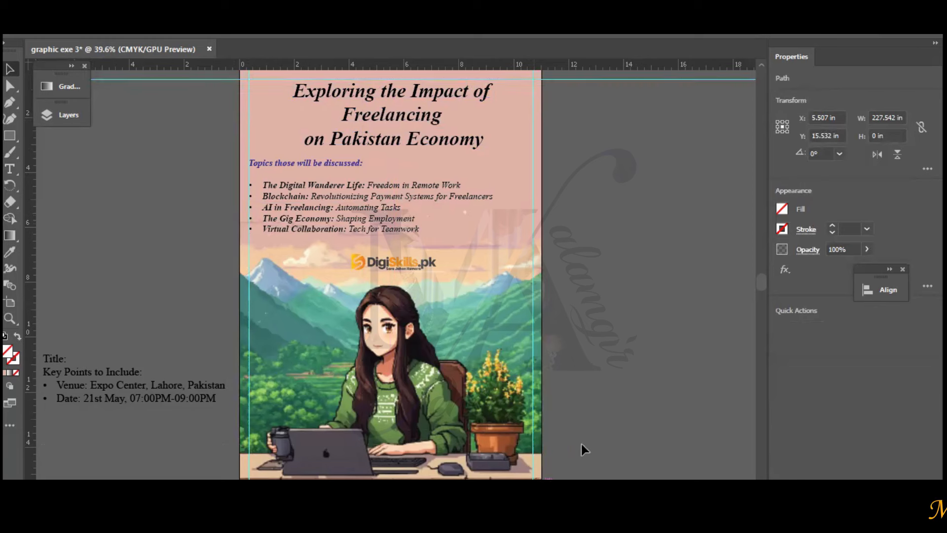
{"action": "left_click", "coordinate": [634, 326]}
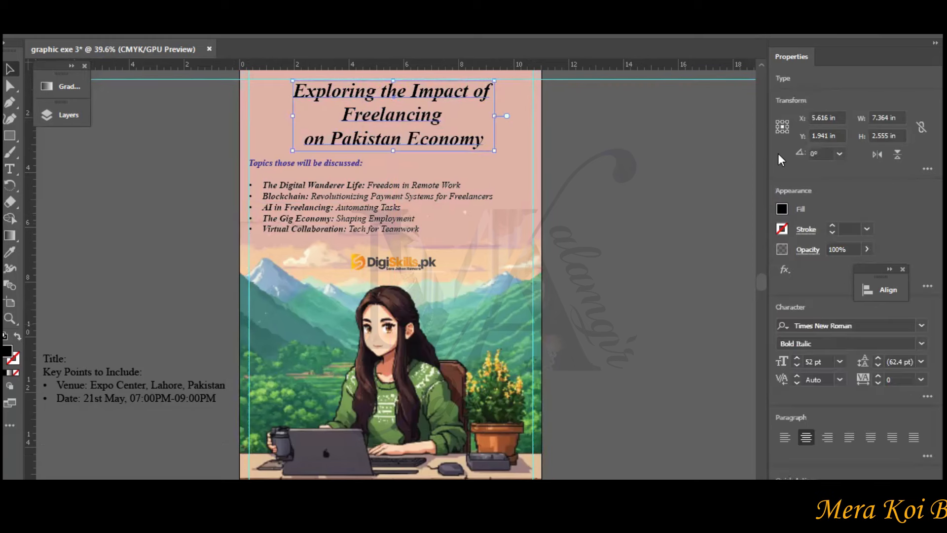
{"action": "left_click", "coordinate": [799, 366]}
{"action": "left_click", "coordinate": [797, 365]}
{"action": "left_click", "coordinate": [798, 366]}
{"action": "left_click", "coordinate": [798, 366]}
{"action": "left_click", "coordinate": [797, 366]}
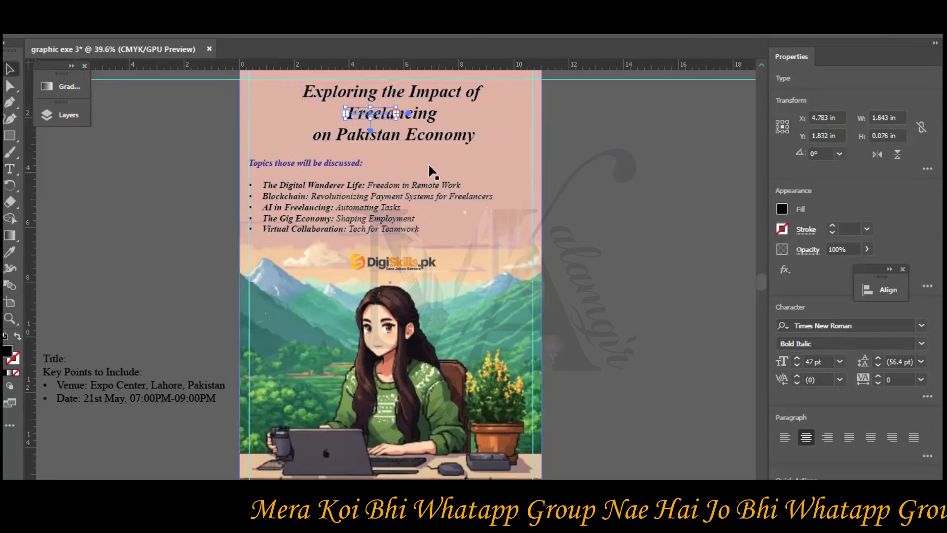
Set the title's "Freelancing" line in Berlin Sans FB Demi Bold and rewrite it in capitals as "FREELANCING".
{"action": "left_click", "coordinate": [37, 200]}
{"action": "left_click", "coordinate": [10, 169]}
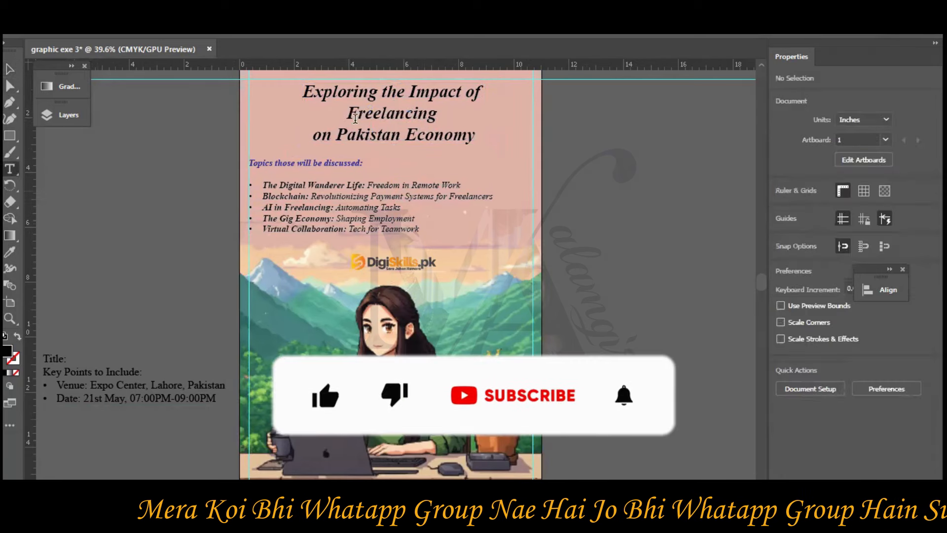
{"action": "left_click_drag", "start_coordinate": [348, 114], "coordinate": [422, 116]}
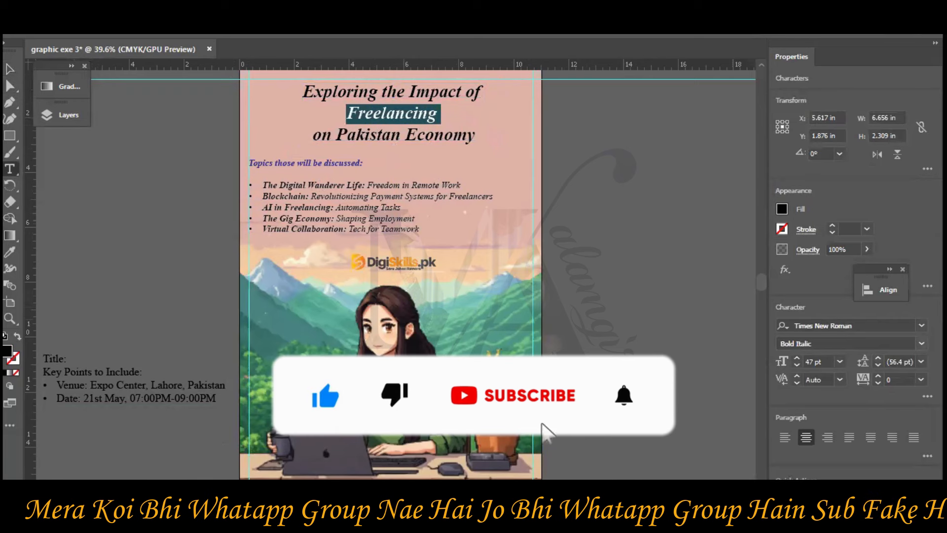
{"action": "left_click", "coordinate": [921, 343]}
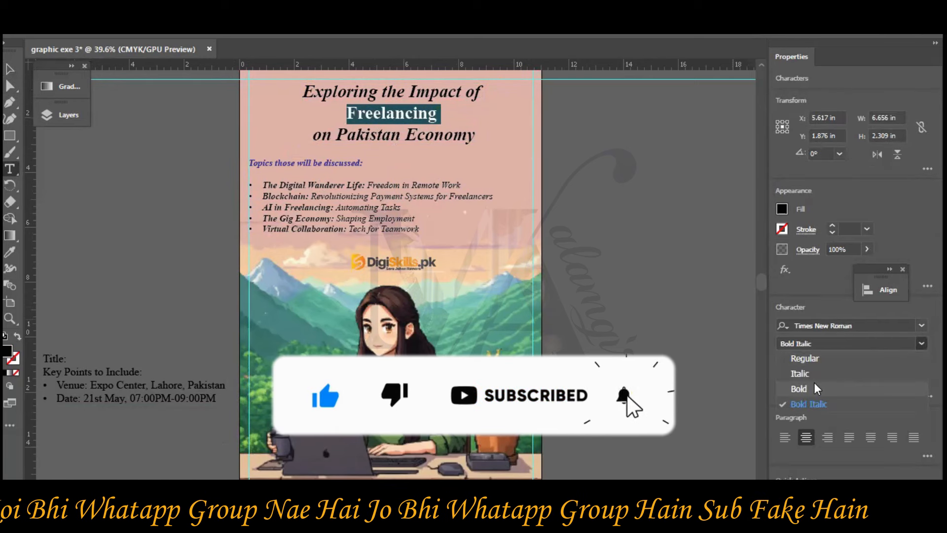
{"action": "left_click", "coordinate": [921, 325]}
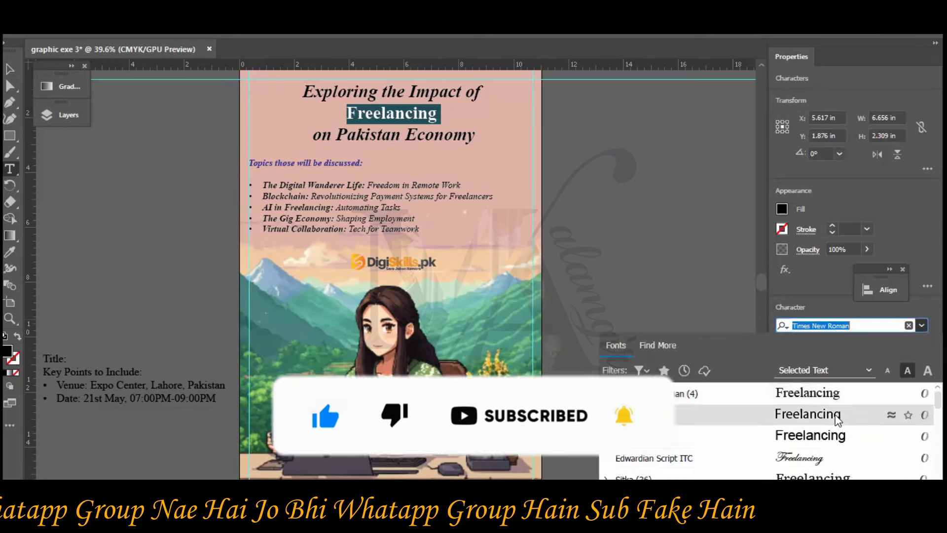
{"action": "scroll", "coordinate": [833, 458], "scroll_direction": "down", "scroll_amount": 10}
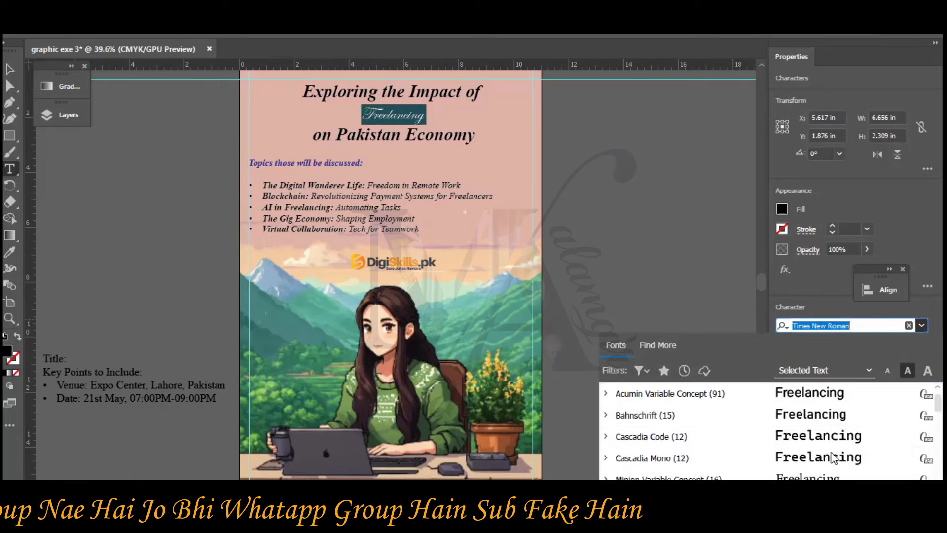
{"action": "scroll", "coordinate": [833, 458], "scroll_direction": "up", "scroll_amount": 10}
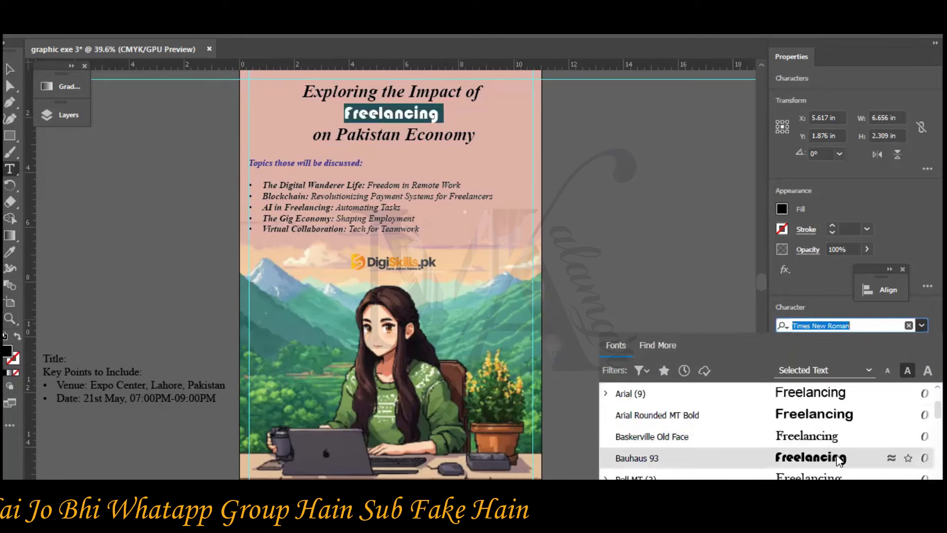
{"action": "scroll", "coordinate": [839, 460], "scroll_direction": "down", "scroll_amount": 1}
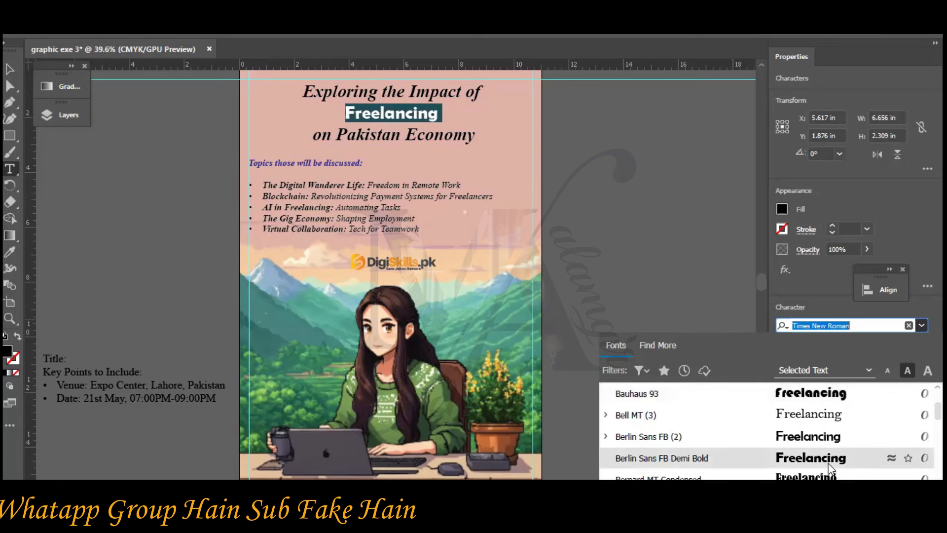
{"action": "left_click", "coordinate": [831, 460]}
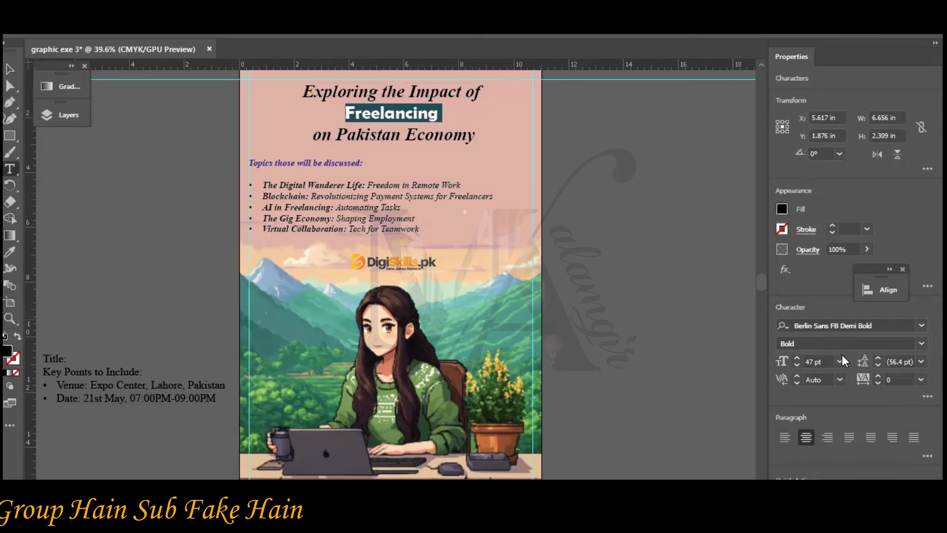
{"action": "type", "text": "FREELANCING"}
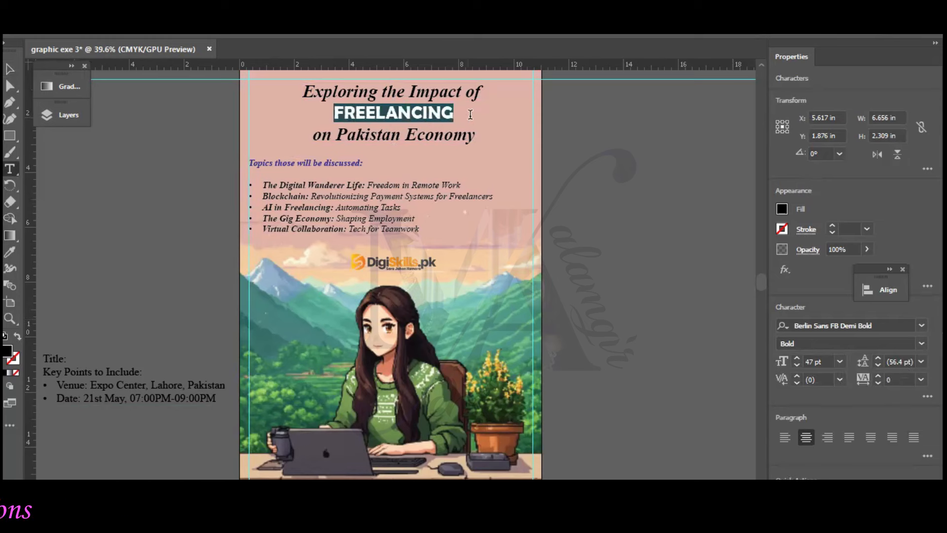
Change the font of the title's "FREELANCING" line to Bauhaus 93.
{"action": "left_click", "coordinate": [920, 326]}
{"action": "scroll", "coordinate": [839, 434], "scroll_direction": "down", "scroll_amount": 5}
{"action": "scroll", "coordinate": [877, 443], "scroll_direction": "up", "scroll_amount": 5}
{"action": "scroll", "coordinate": [849, 424], "scroll_direction": "down", "scroll_amount": 1}
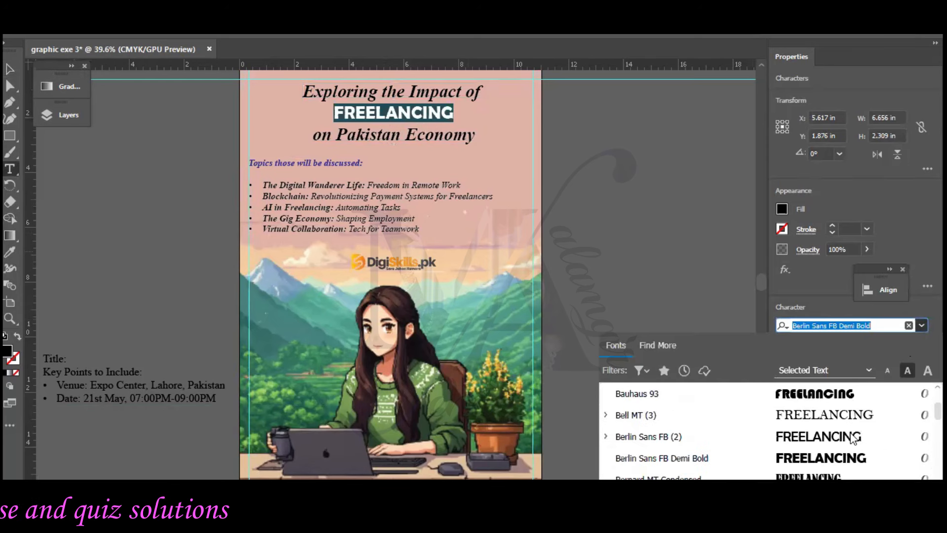
{"action": "left_click", "coordinate": [812, 403]}
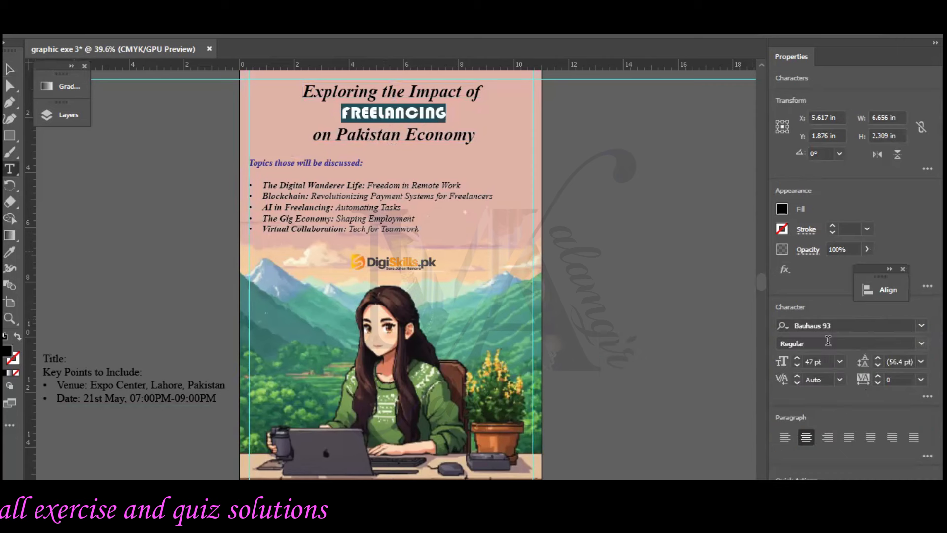
Fill the title's "FREELANCING" line with dark red.
{"action": "left_click", "coordinate": [782, 210]}
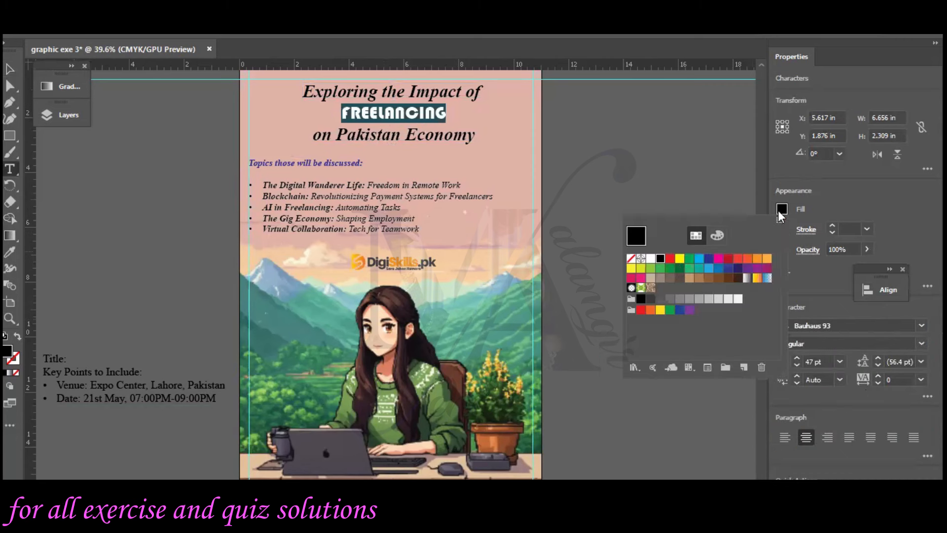
{"action": "left_click", "coordinate": [679, 270]}
{"action": "left_click", "coordinate": [728, 258]}
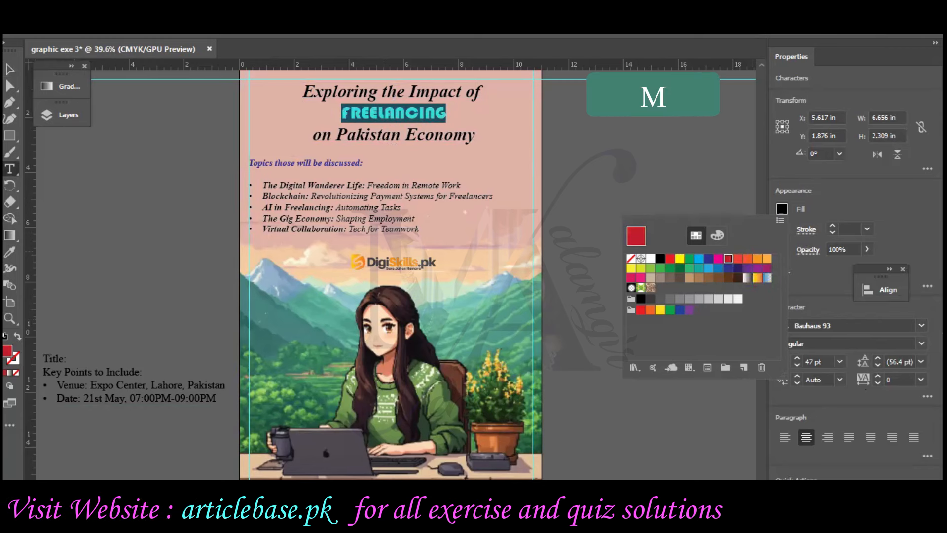
{"action": "left_click", "coordinate": [392, 144]}
{"action": "left_click", "coordinate": [454, 180]}
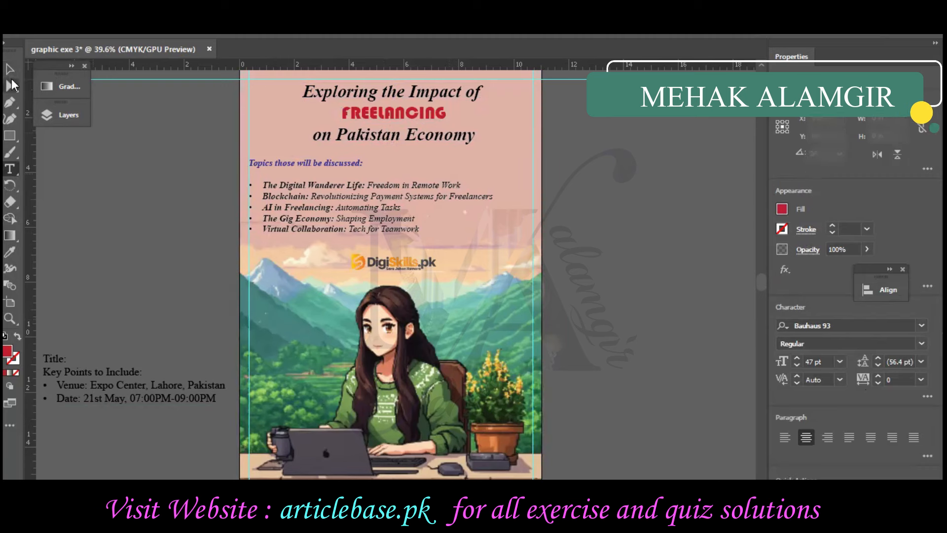
Shift the topics list slightly up and inward, and move the DigiSkills logo beside the poster's right margin at about X 8.67 in, Y 7.30 in.
{"action": "left_click", "coordinate": [9, 69]}
{"action": "mouse_move", "coordinate": [329, 166]}
{"action": "left_mouse_down"}
{"action": "mouse_move", "coordinate": [342, 167]}
{"action": "mouse_move", "coordinate": [337, 156]}
{"action": "left_mouse_up"}
{"action": "left_click_drag", "start_coordinate": [380, 259], "coordinate": [463, 250]}
{"action": "left_click", "coordinate": [571, 288]}
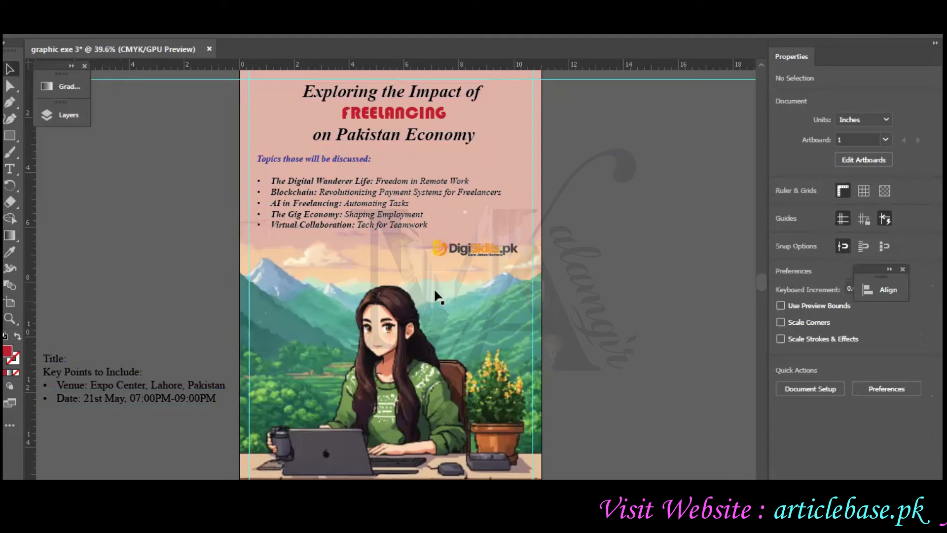
{"action": "scroll", "coordinate": [398, 287], "scroll_direction": "up", "scroll_amount": 5}
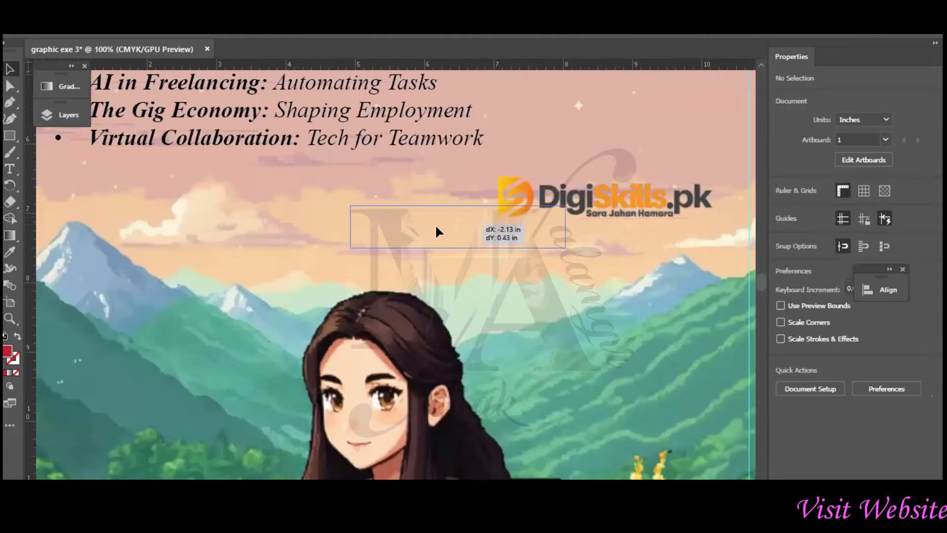
{"action": "left_click_drag", "start_coordinate": [404, 231], "coordinate": [629, 239]}
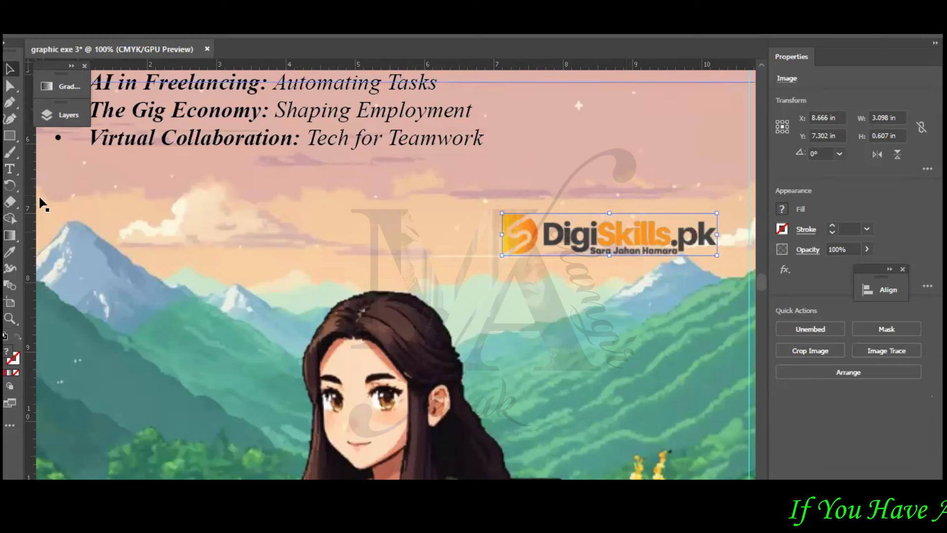
Draw a rectangle about 3.28 in wide and 0.36 in high just above the DigiSkills logo and fill it with dark blue.
{"action": "left_click", "coordinate": [10, 136]}
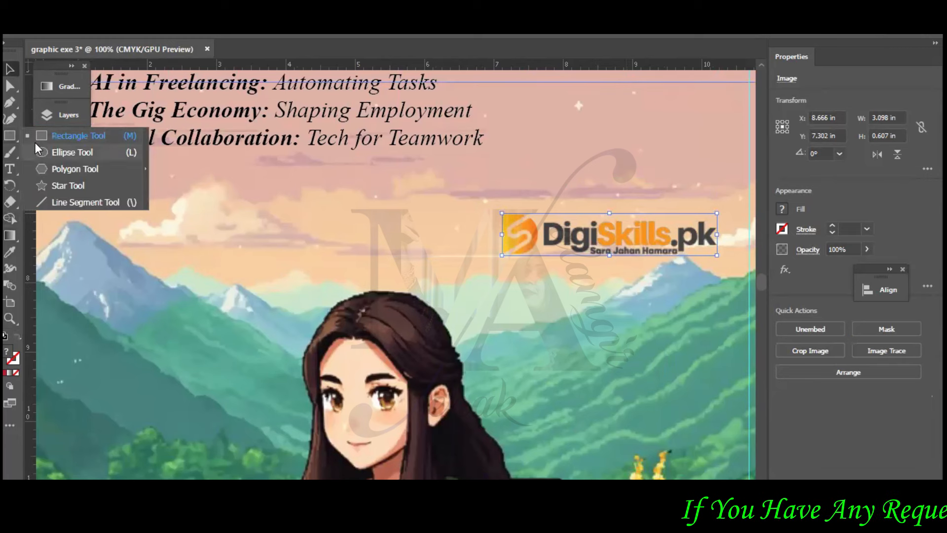
{"action": "left_click", "coordinate": [60, 137]}
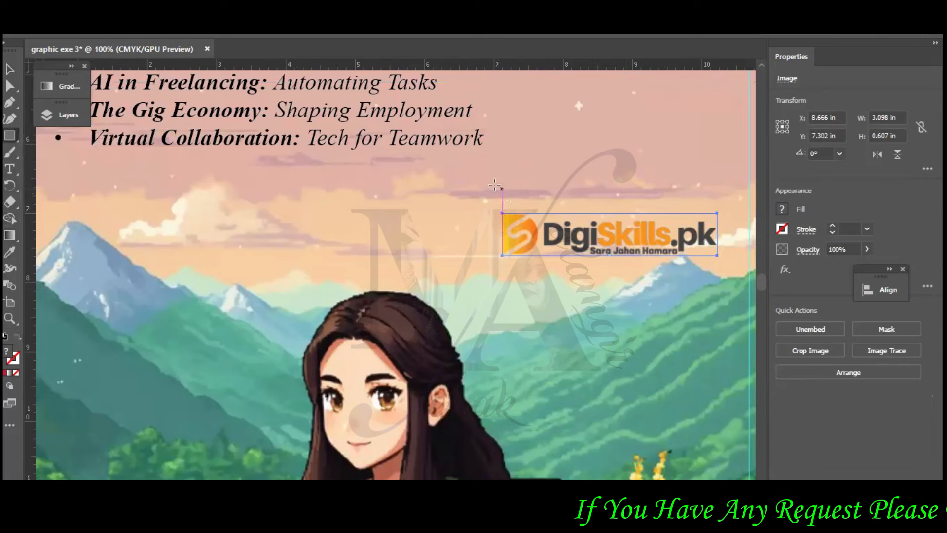
{"action": "left_click_drag", "start_coordinate": [727, 213], "coordinate": [724, 207]}
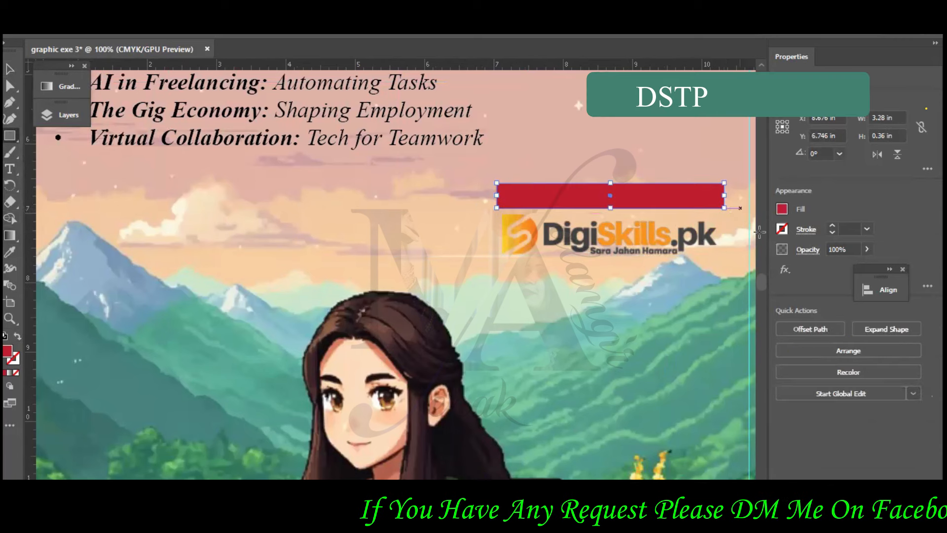
{"action": "left_click", "coordinate": [782, 209]}
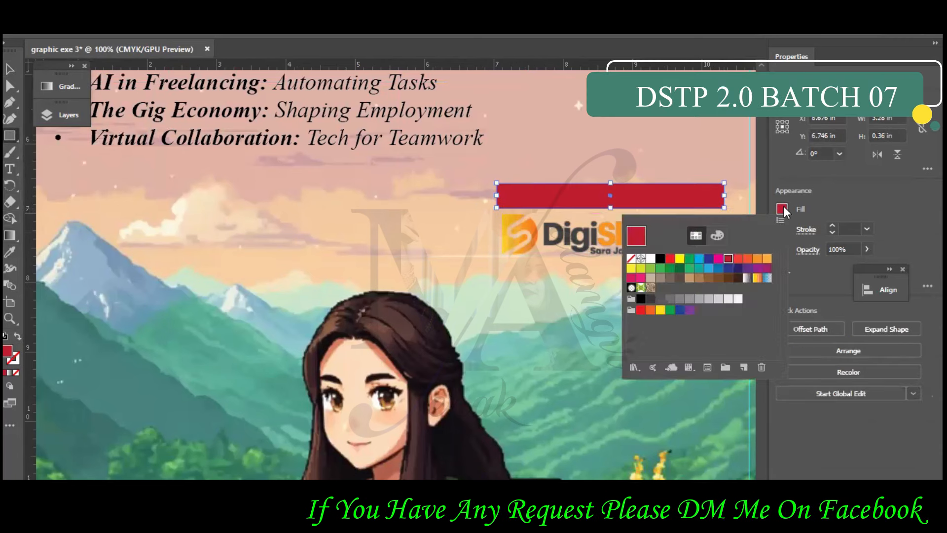
{"action": "left_click", "coordinate": [708, 258]}
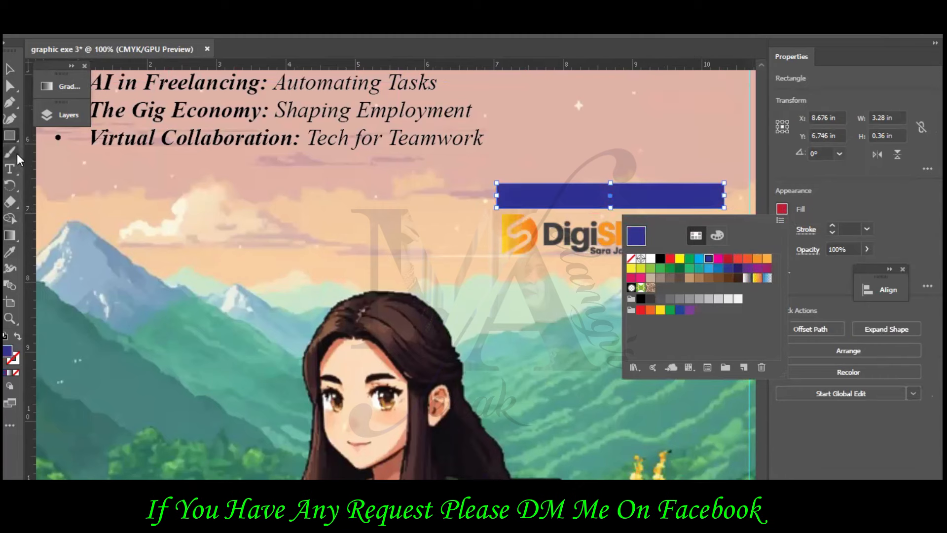
{"action": "left_click", "coordinate": [486, 280]}
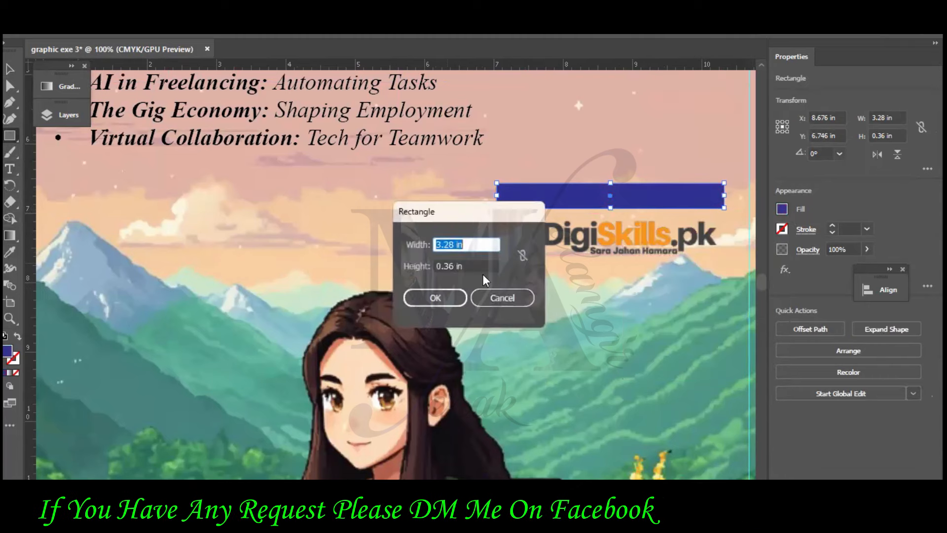
{"action": "key", "text": "Escape"}
{"action": "key", "text": "v"}
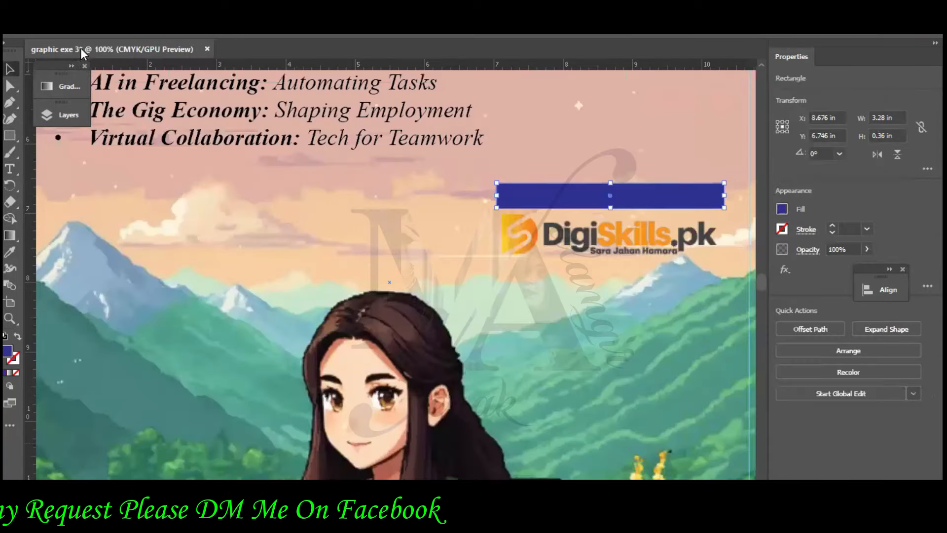
Capture a screenshot of the whole Illustrator workspace showing the poster in progress.
{"action": "key", "text": "super+shift+s"}
{"action": "left_click_drag", "start_coordinate": [7, 41], "coordinate": [942, 479]}
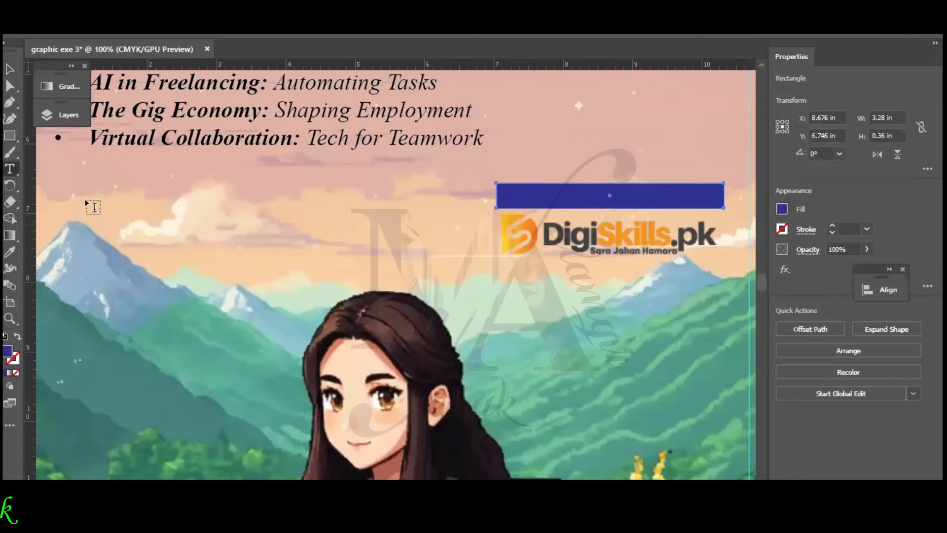
Add the text line "under the supervision" on the poster above the woman's head.
{"action": "left_click", "coordinate": [349, 284]}
{"action": "type", "text": "U"}
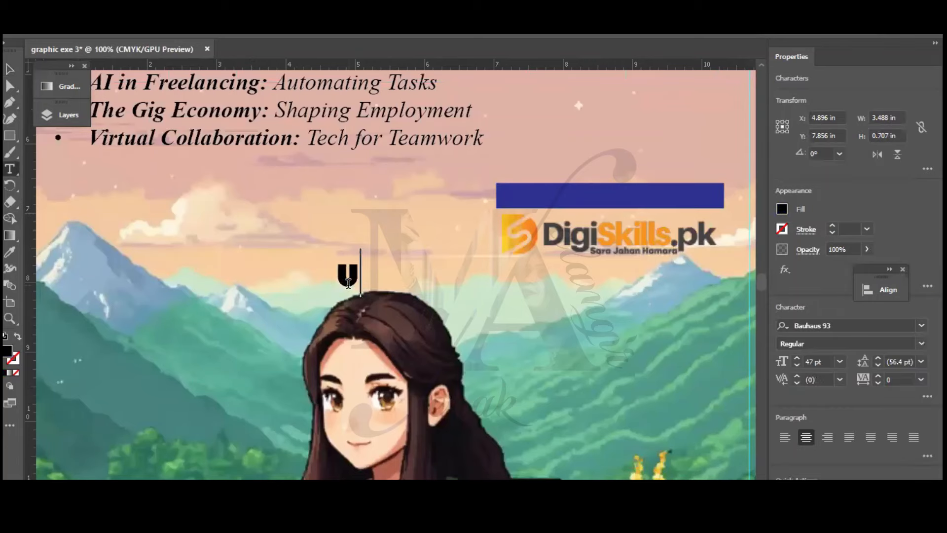
{"action": "type", "text": "nder the supe"}
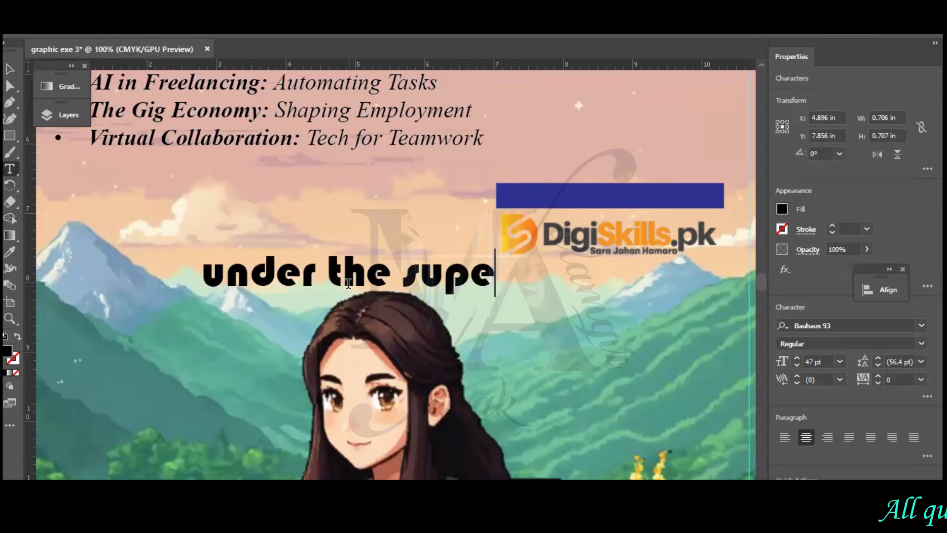
{"action": "type", "text": "rvision"}
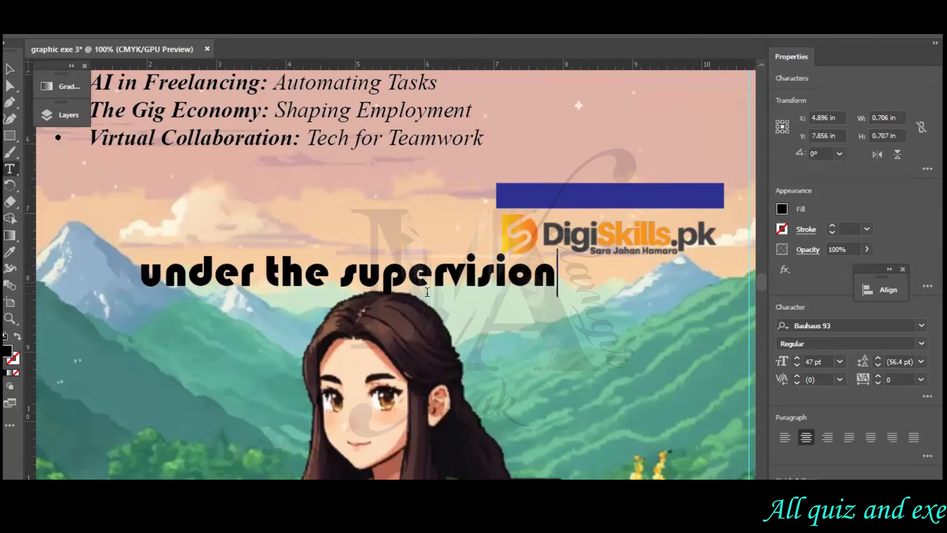
Style the "under the supervision" text in Times New Roman Italic with a white fill at 24 pt.
{"action": "key", "text": "ctrl+a"}
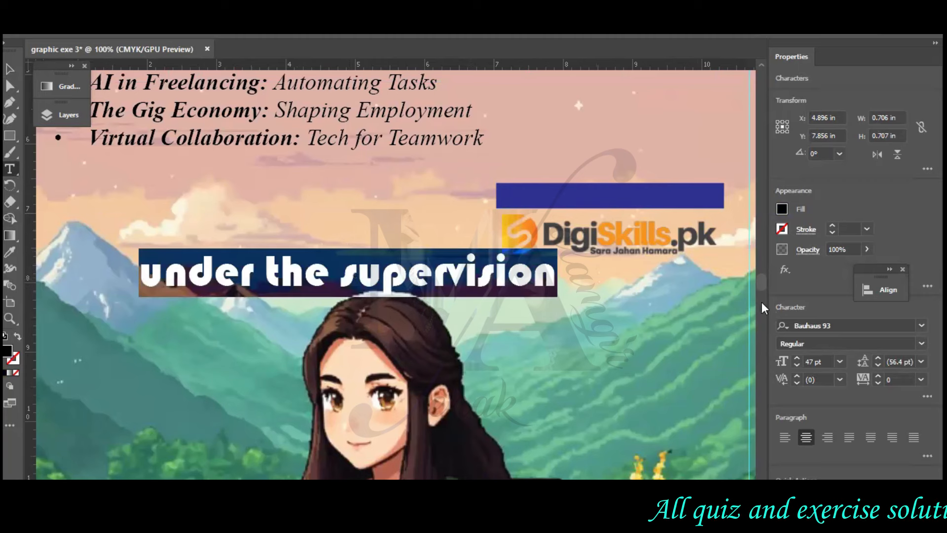
{"action": "left_click", "coordinate": [921, 325]}
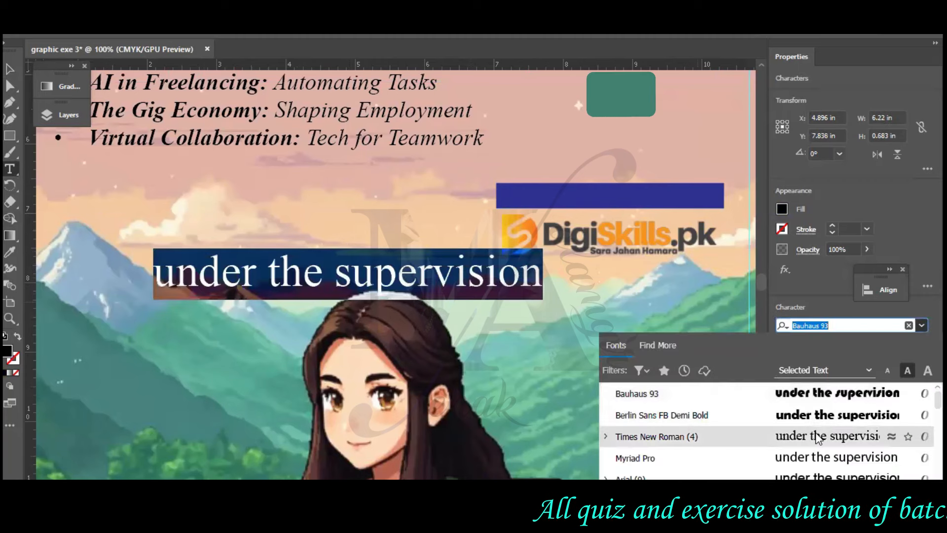
{"action": "left_click", "coordinate": [833, 436]}
{"action": "left_click", "coordinate": [886, 344]}
{"action": "left_click", "coordinate": [815, 373]}
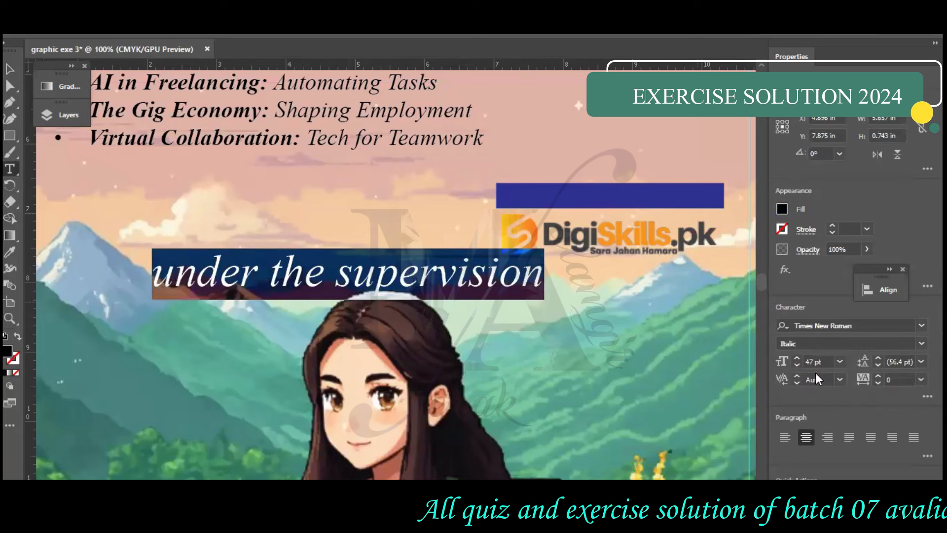
{"action": "left_click", "coordinate": [781, 208]}
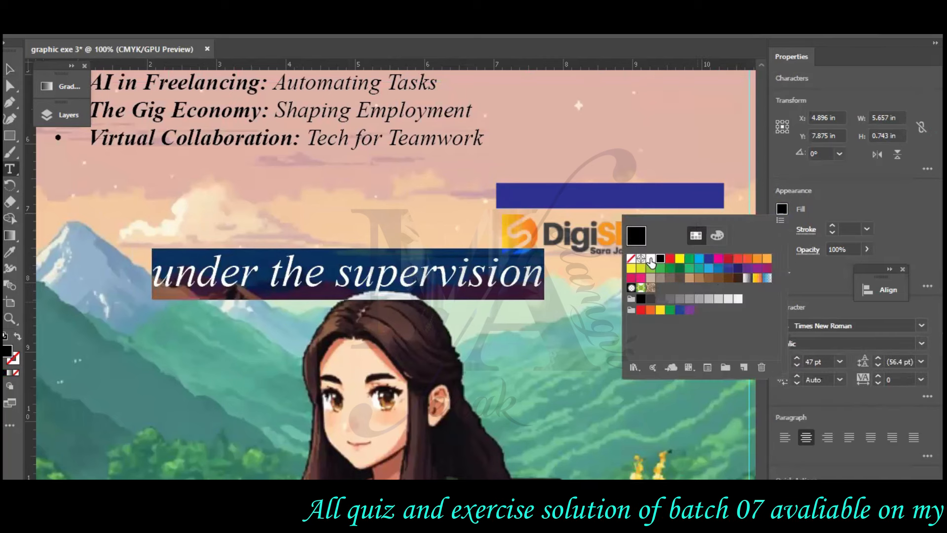
{"action": "left_click", "coordinate": [651, 258]}
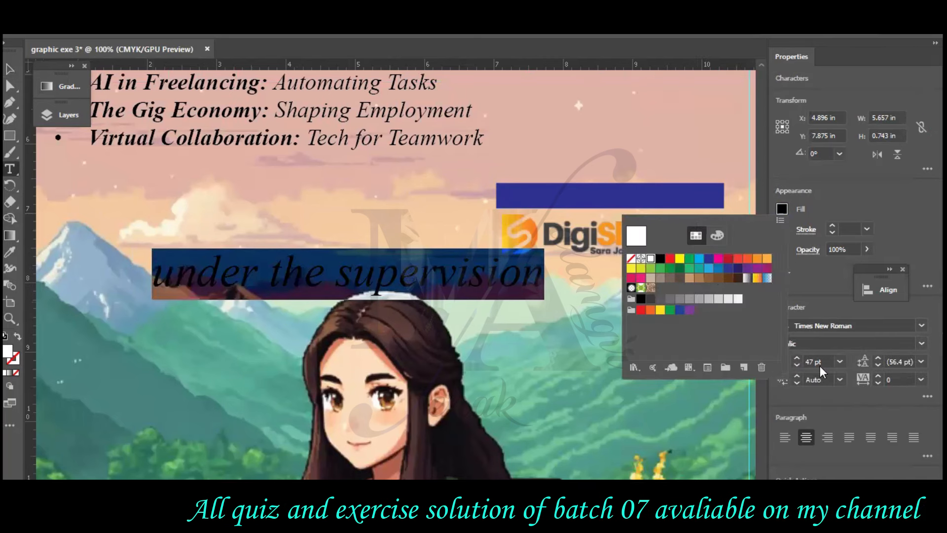
{"action": "left_click", "coordinate": [799, 363]}
{"action": "left_click", "coordinate": [796, 366]}
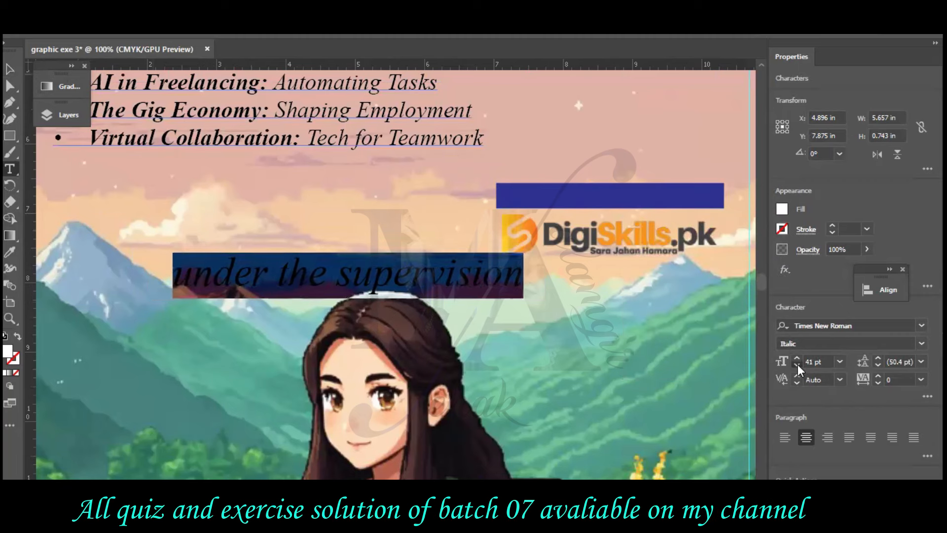
Place the "under the supervision" text on the dark blue rectangle above the DigiSkills logo, at about X 8.72 in, Y 6.78 in.
{"action": "left_click", "coordinate": [10, 69]}
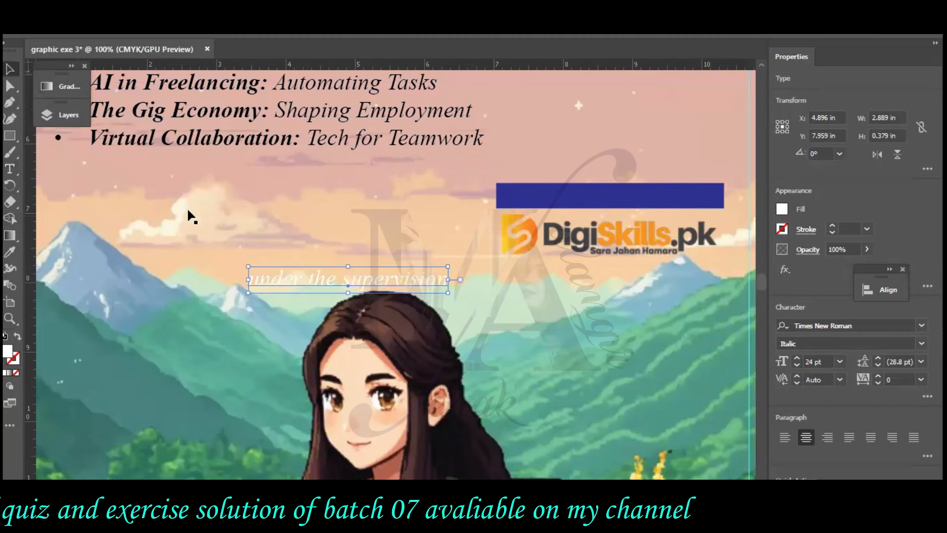
{"action": "left_click_drag", "start_coordinate": [313, 277], "coordinate": [572, 191]}
{"action": "key", "text": "Down"}
{"action": "key", "text": "Down"}
{"action": "left_click", "coordinate": [627, 309]}
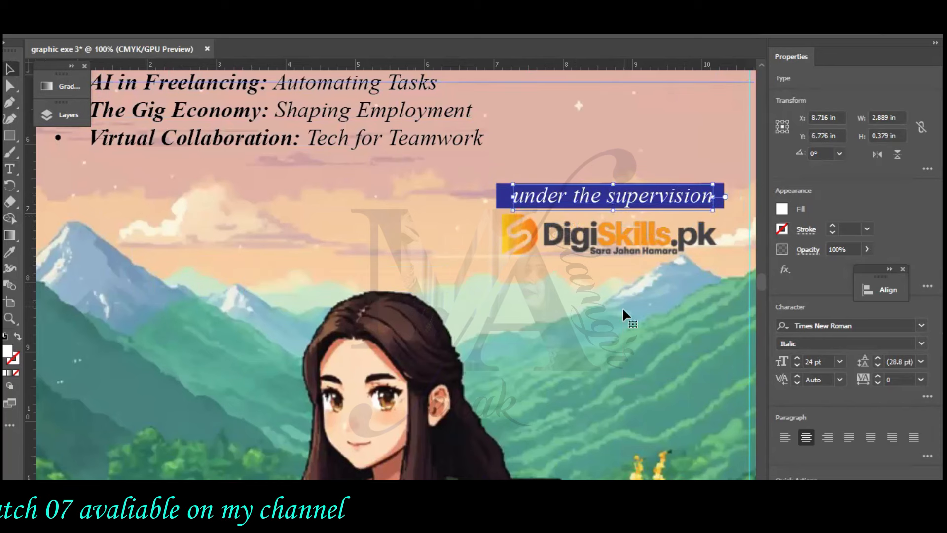
Switch to the Snipping Tool and capture the Illustrator workspace with the captioned DigiSkills logo.
{"action": "key", "text": "alt+Tab"}
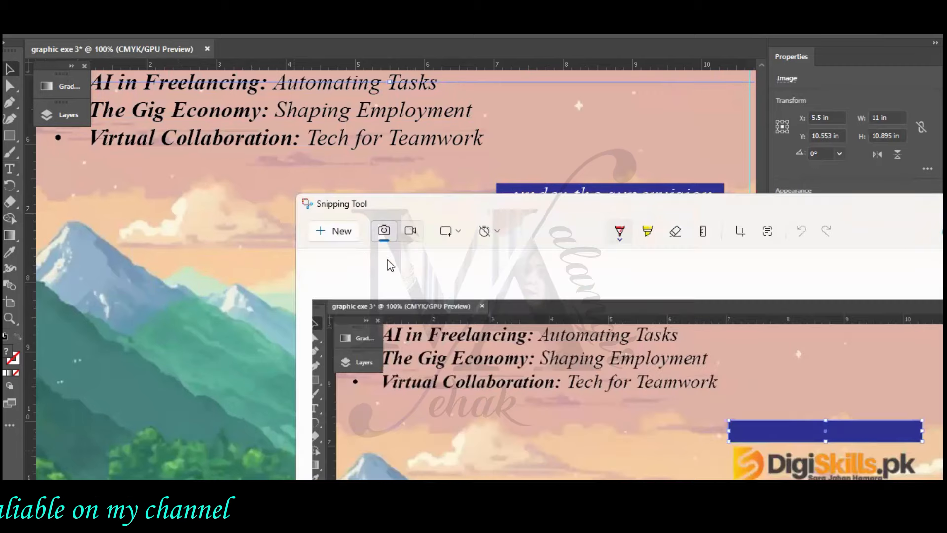
{"action": "left_click", "coordinate": [342, 233]}
{"action": "left_click_drag", "start_coordinate": [13, 43], "coordinate": [937, 480]}
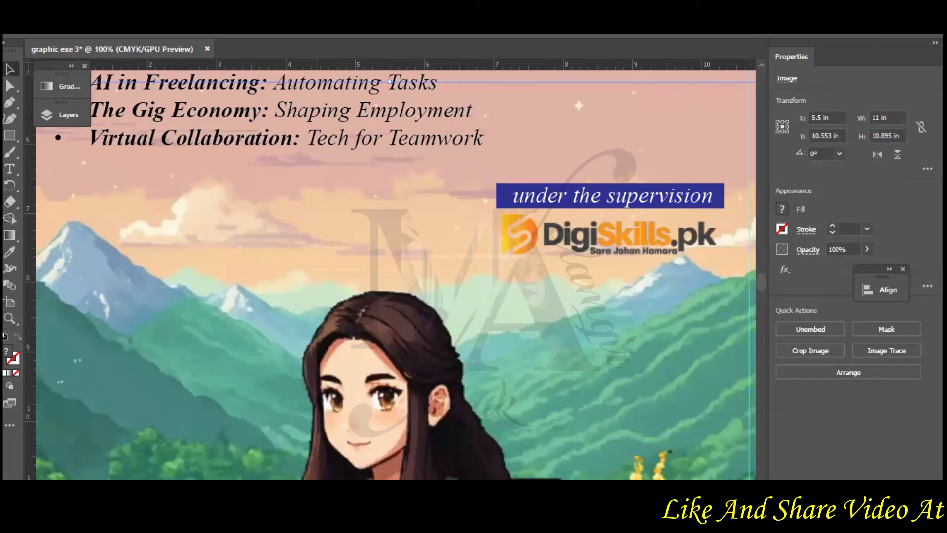
Draw a rectangle 11 in wide and about 0.76 in high across the poster's desk area and fill it with dark gray.
{"action": "scroll", "coordinate": [535, 398], "scroll_direction": "down", "scroll_amount": 1}
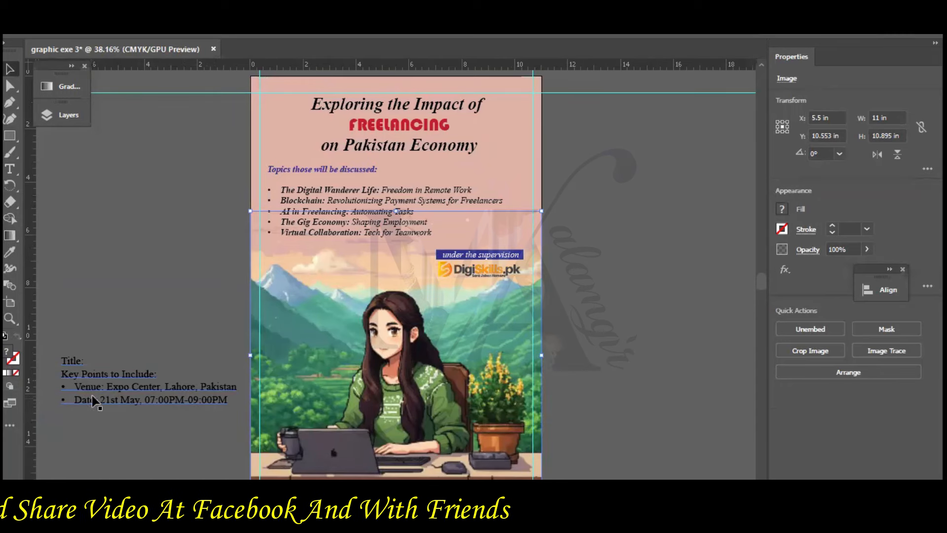
{"action": "left_click_drag", "start_coordinate": [80, 387], "coordinate": [219, 400]}
{"action": "left_click_drag", "start_coordinate": [75, 387], "coordinate": [228, 400]}
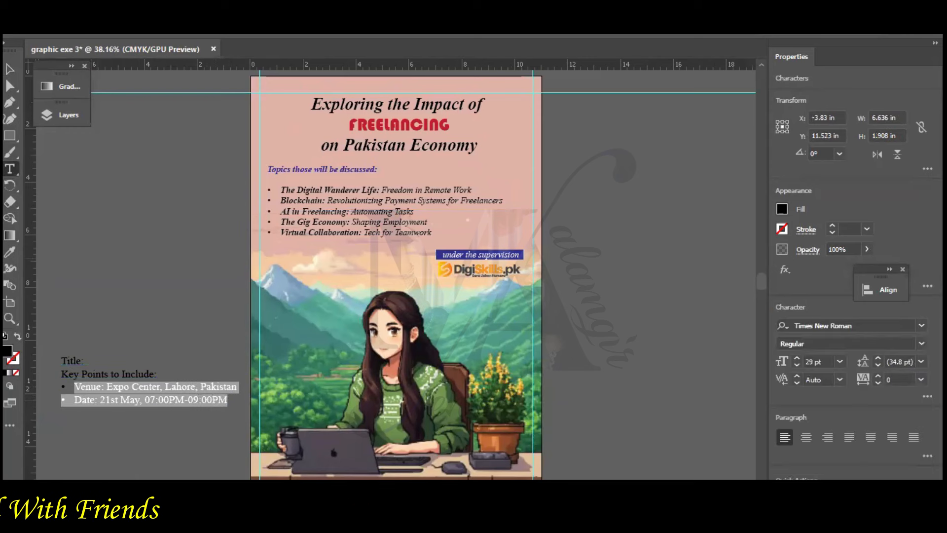
{"action": "left_click_drag", "start_coordinate": [13, 137], "coordinate": [49, 136]}
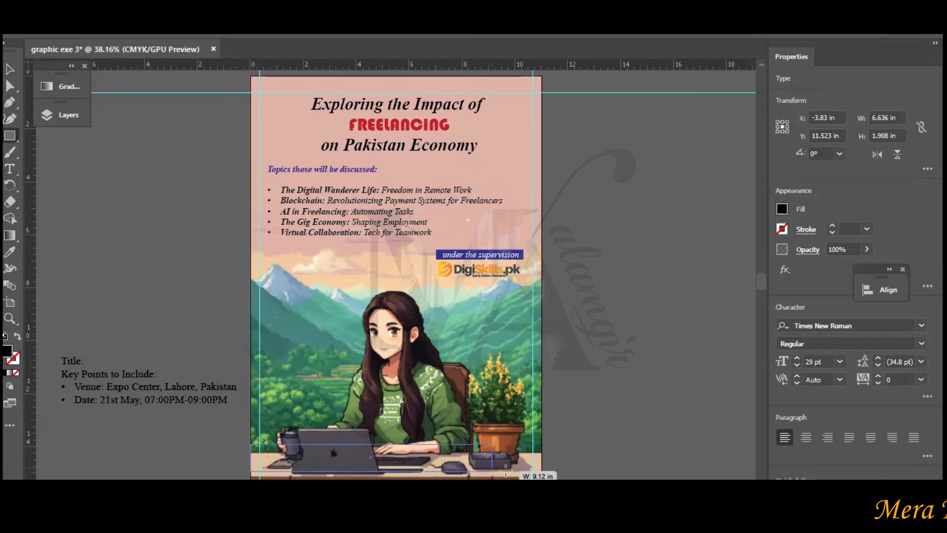
{"action": "left_click_drag", "start_coordinate": [537, 462], "coordinate": [540, 464]}
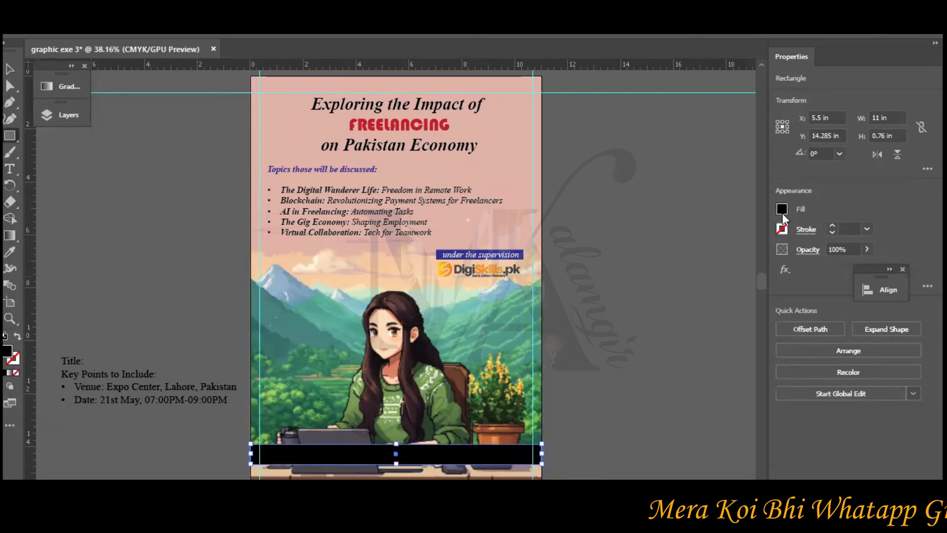
{"action": "left_click", "coordinate": [783, 212]}
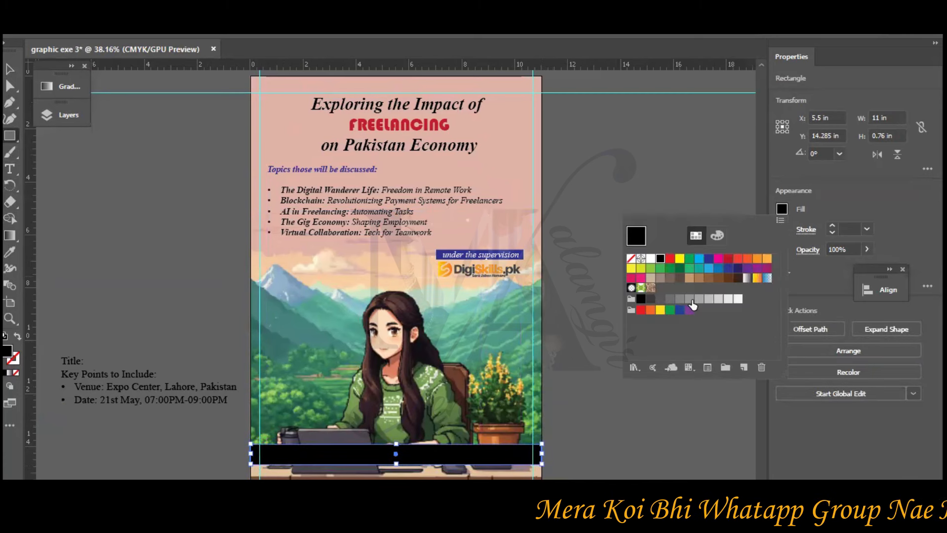
{"action": "left_click", "coordinate": [659, 300]}
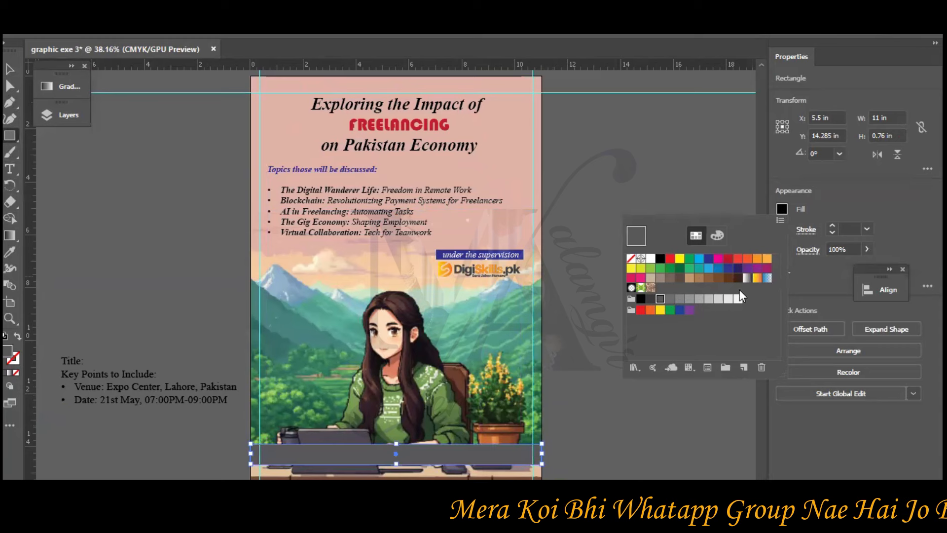
Set the dark gray strip's opacity to 65%.
{"action": "left_click", "coordinate": [865, 250]}
{"action": "left_click", "coordinate": [866, 250]}
{"action": "left_click_drag", "start_coordinate": [865, 267], "coordinate": [843, 268]}
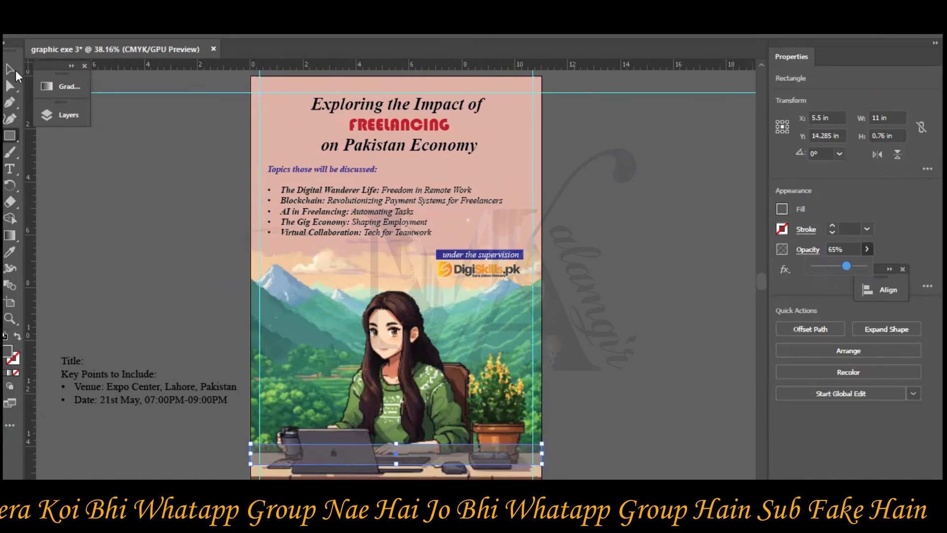
{"action": "left_click", "coordinate": [607, 381]}
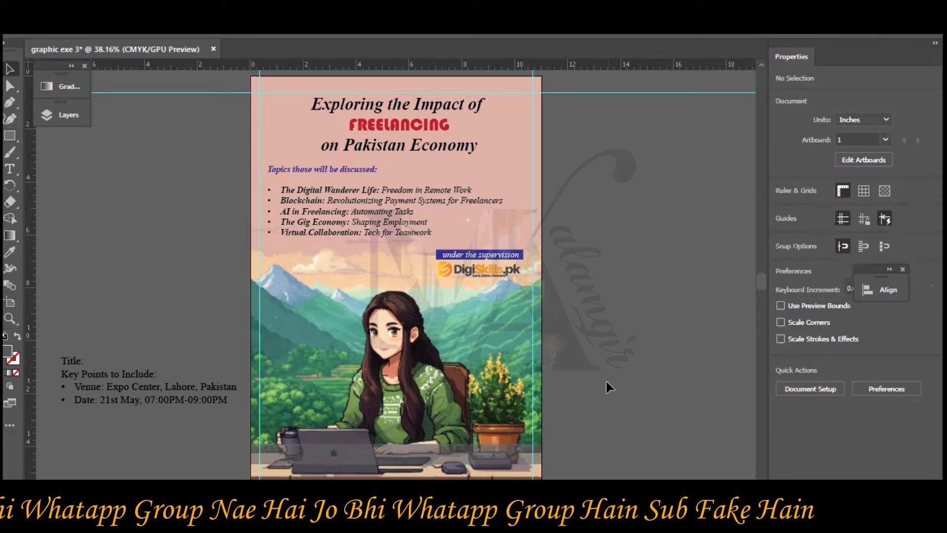
Move the venue and date notes from beside the poster onto the illustration, at about X 5.55 in, Y 11.52 in.
{"action": "left_click_drag", "start_coordinate": [394, 390], "coordinate": [395, 390]}
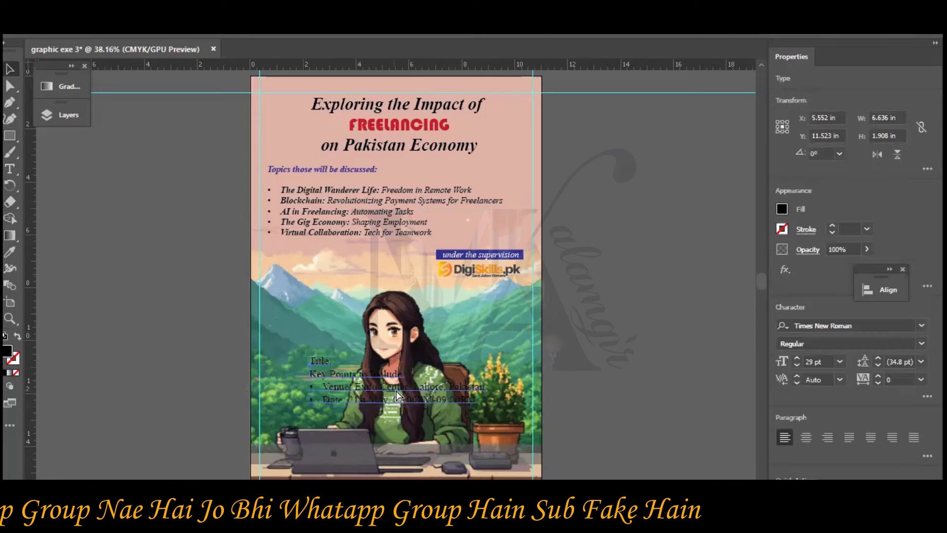
{"action": "key", "text": "ctrl+equal"}
{"action": "key", "text": "ctrl+equal"}
{"action": "key", "text": "ctrl+equal"}
{"action": "scroll", "coordinate": [395, 391], "scroll_direction": "down", "scroll_amount": 5}
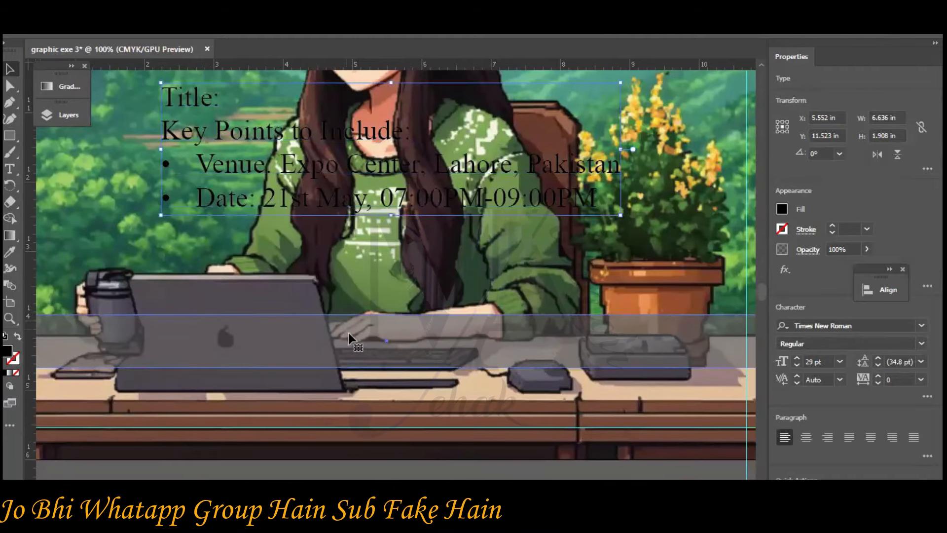
Take the line "Venue: Expo Center, Lahore, Pakistan" out of the notes and paste it as a separate text object above the gray strip.
{"action": "left_click", "coordinate": [349, 338]}
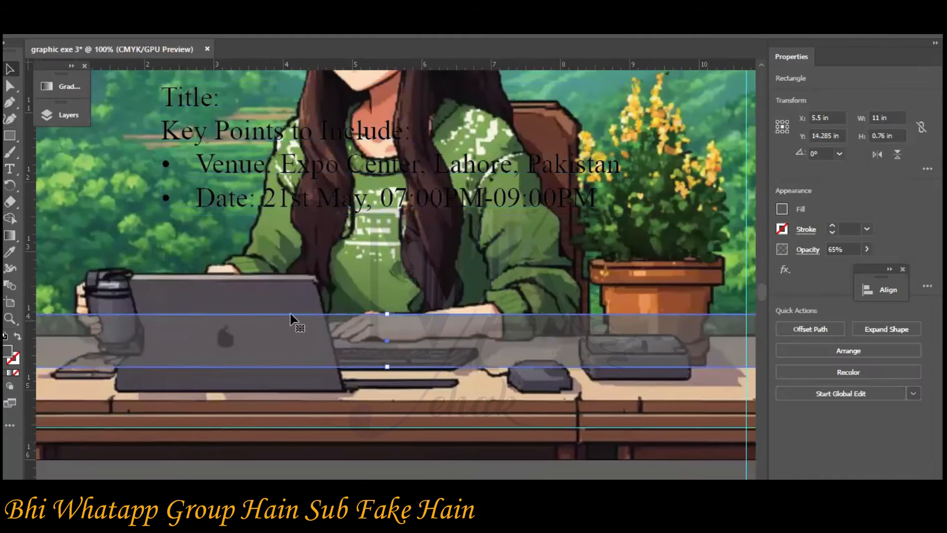
{"action": "scroll", "coordinate": [330, 311], "scroll_direction": "up", "scroll_amount": 2}
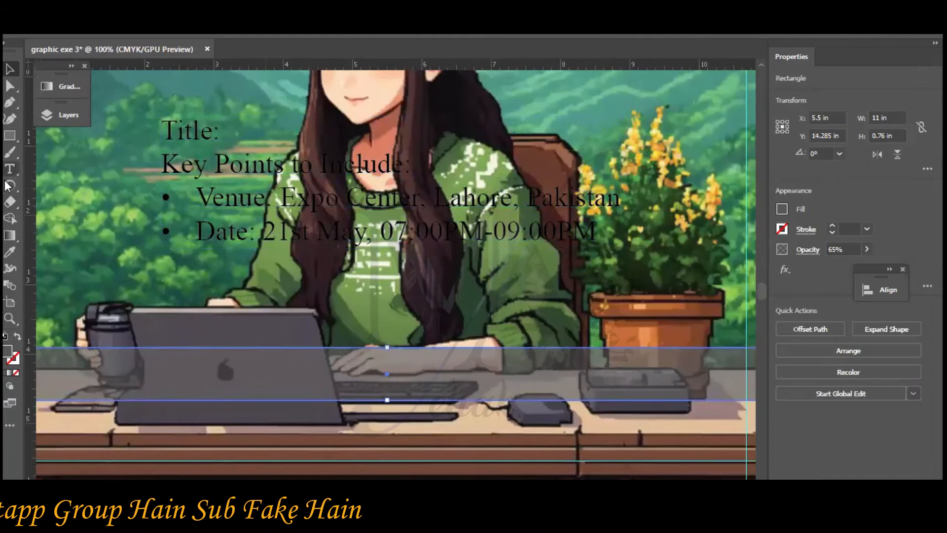
{"action": "left_click_drag", "start_coordinate": [197, 200], "coordinate": [636, 205]}
{"action": "key", "text": "ctrl+c"}
{"action": "key", "text": "BackSpace"}
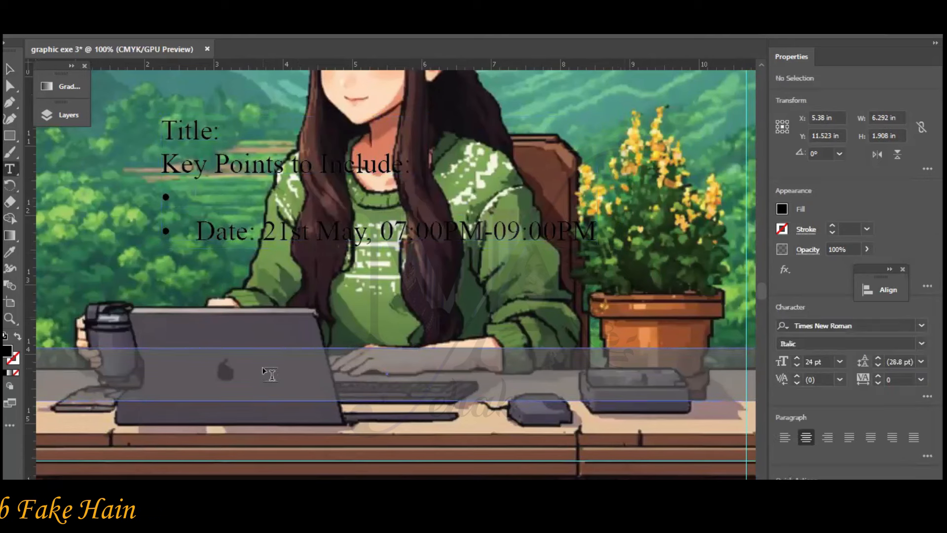
{"action": "key", "text": "ctrl+v"}
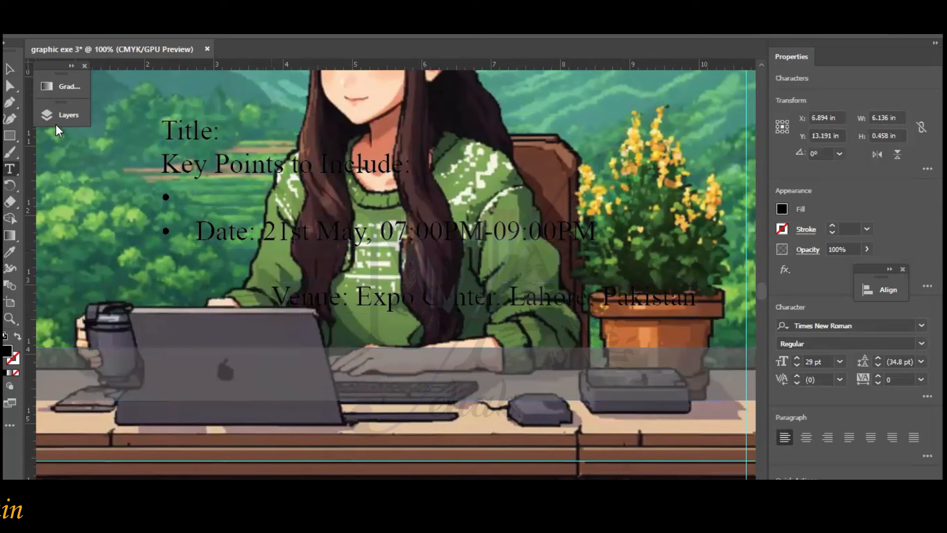
Fill the venue text with white and move it onto the gray strip, at about X 3.35 in, Y 14.33 in.
{"action": "left_click", "coordinate": [782, 210]}
{"action": "left_click", "coordinate": [452, 297]}
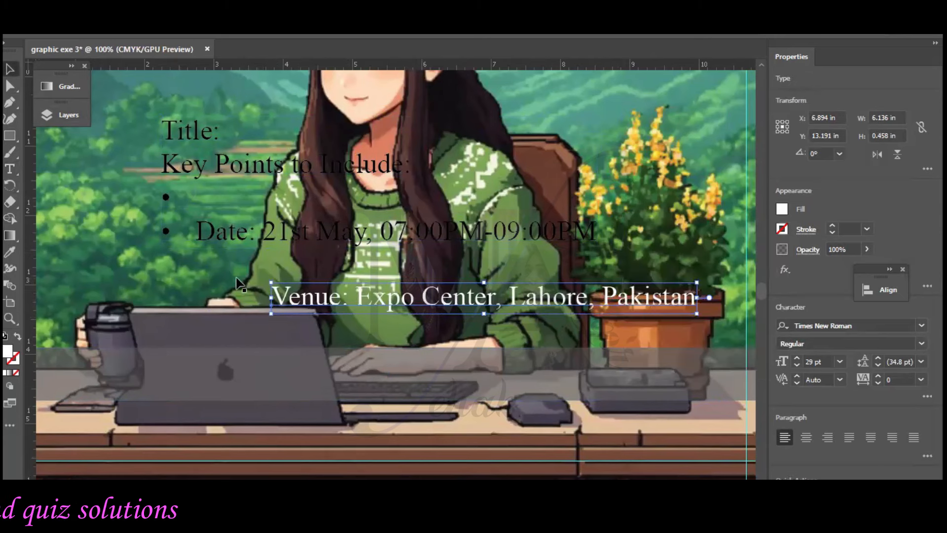
{"action": "left_click_drag", "start_coordinate": [291, 282], "coordinate": [45, 361]}
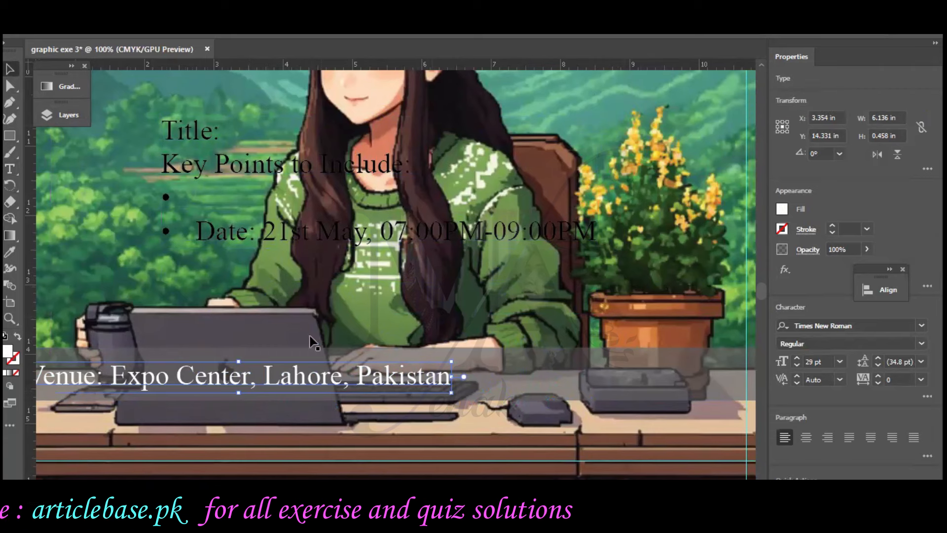
Set the venue text to 20 pt Italic and shift it slightly inward from the margin guide along the gray strip.
{"action": "key", "text": "ctrl+minus"}
{"action": "key", "text": "ctrl+minus"}
{"action": "key", "text": "ctrl+minus"}
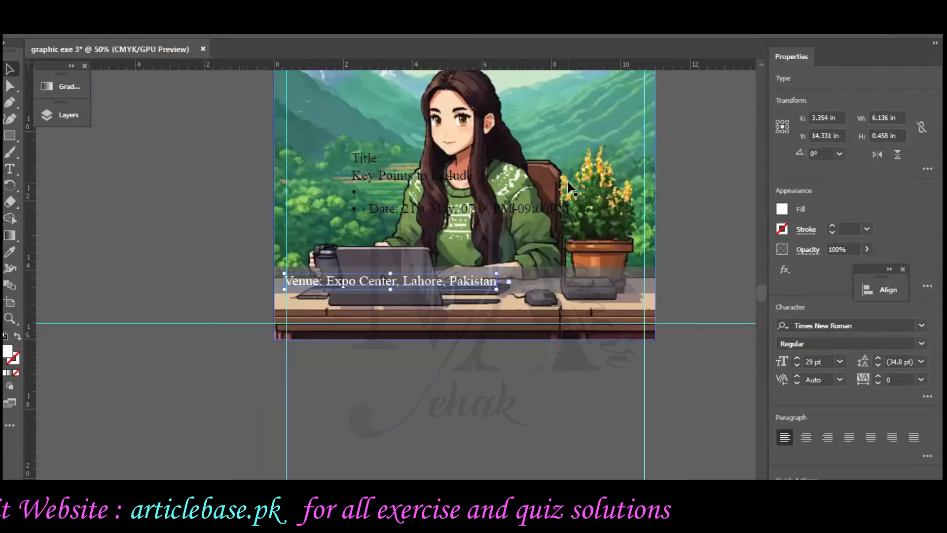
{"action": "left_click", "coordinate": [797, 366]}
{"action": "left_click", "coordinate": [797, 366]}
{"action": "left_click", "coordinate": [797, 366]}
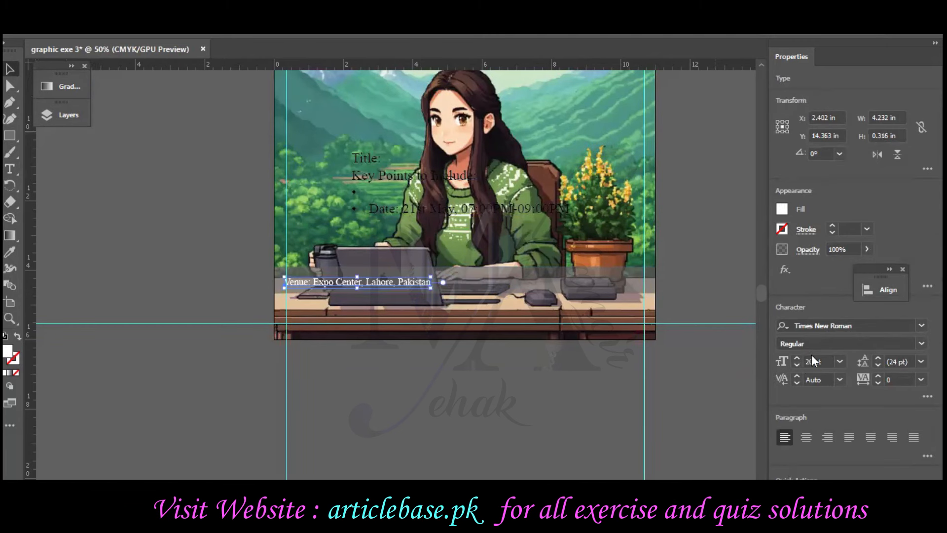
{"action": "left_click", "coordinate": [921, 344]}
{"action": "left_click", "coordinate": [800, 373]}
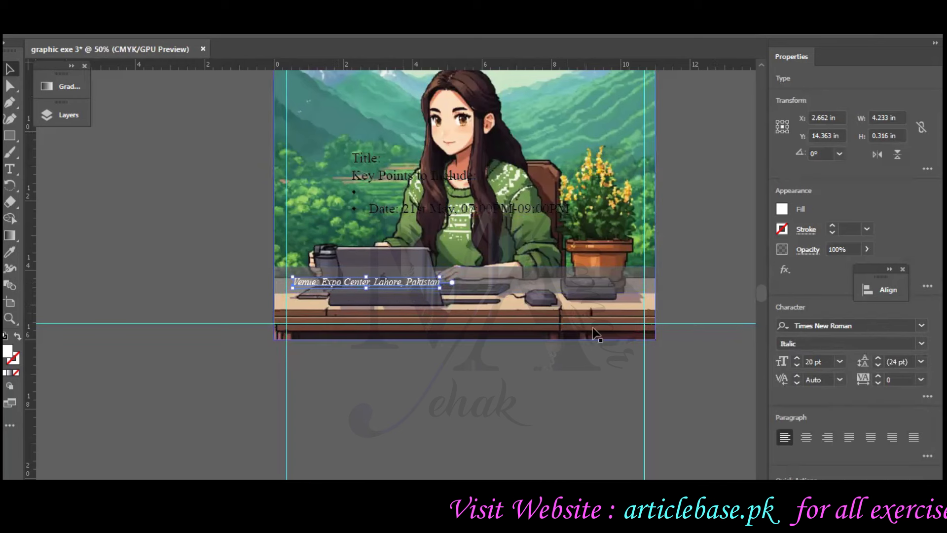
{"action": "left_click", "coordinate": [593, 384]}
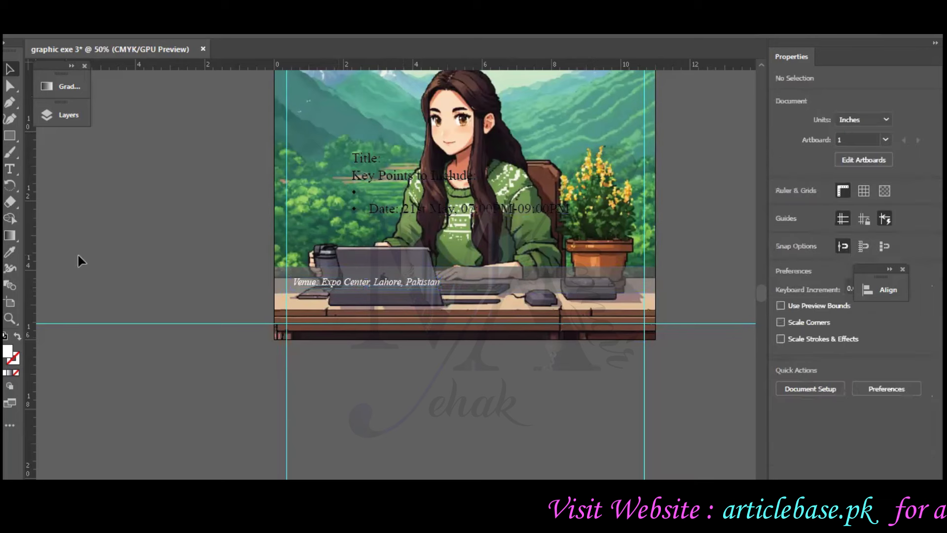
Move the venue text directly below the DigiSkills logo, at about X 8.24 in, Y 7.84 in, and fill it with black.
{"action": "scroll", "coordinate": [428, 284], "scroll_direction": "up", "scroll_amount": 4}
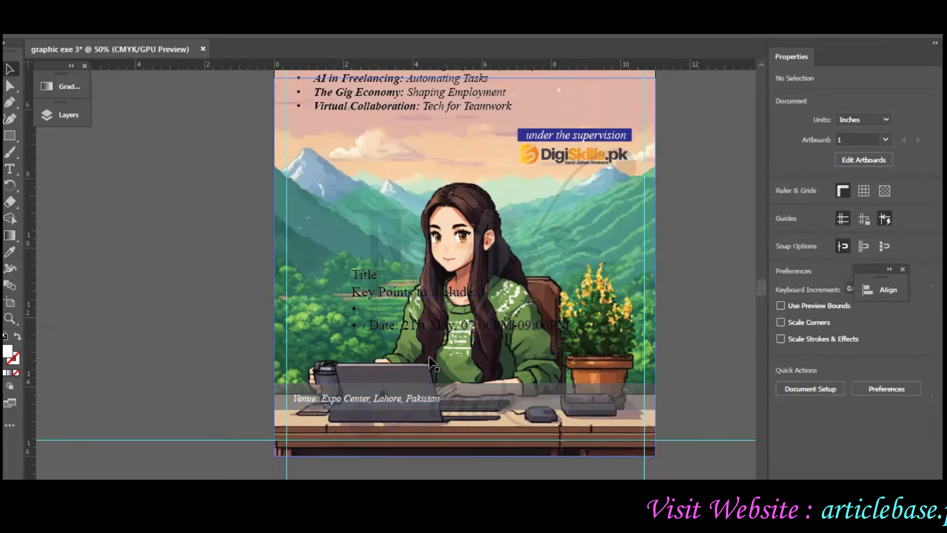
{"action": "left_click_drag", "start_coordinate": [561, 172], "coordinate": [539, 171]}
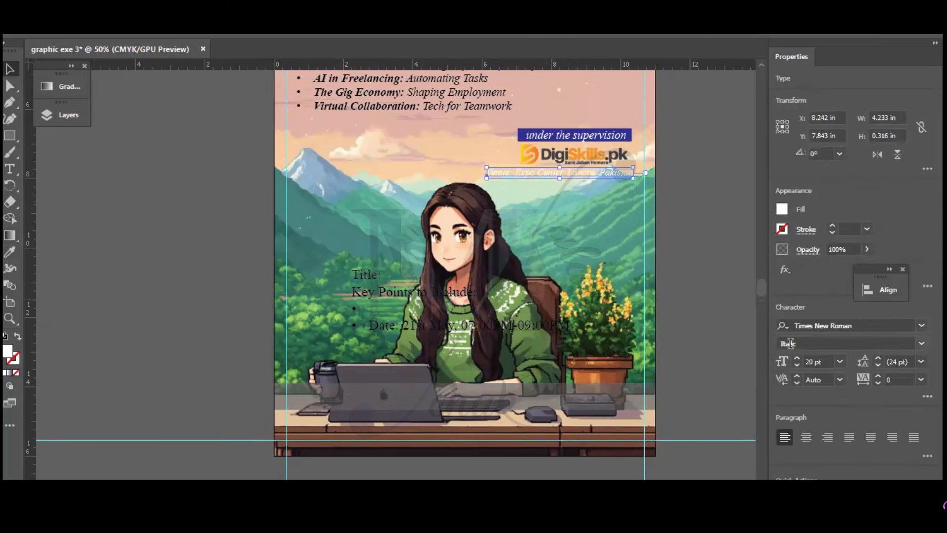
{"action": "left_click", "coordinate": [783, 209]}
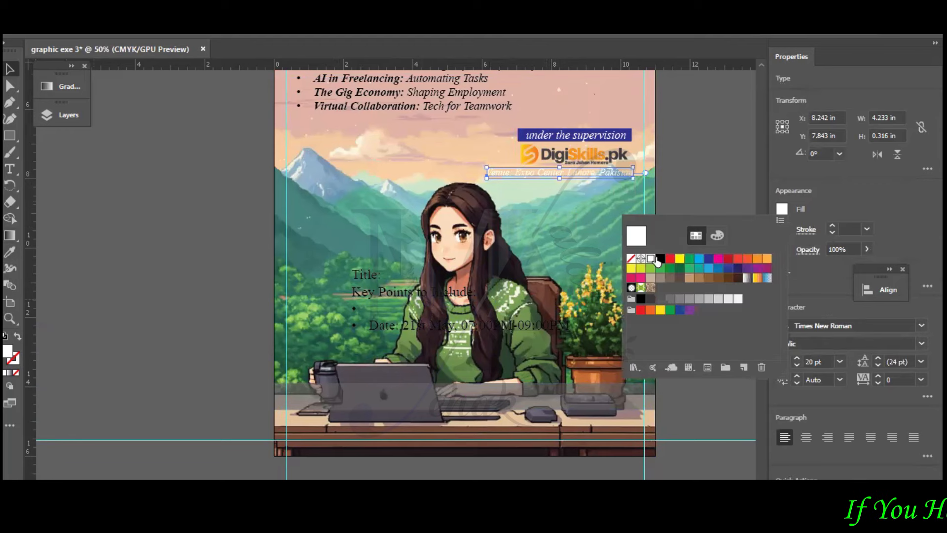
{"action": "left_click", "coordinate": [552, 206]}
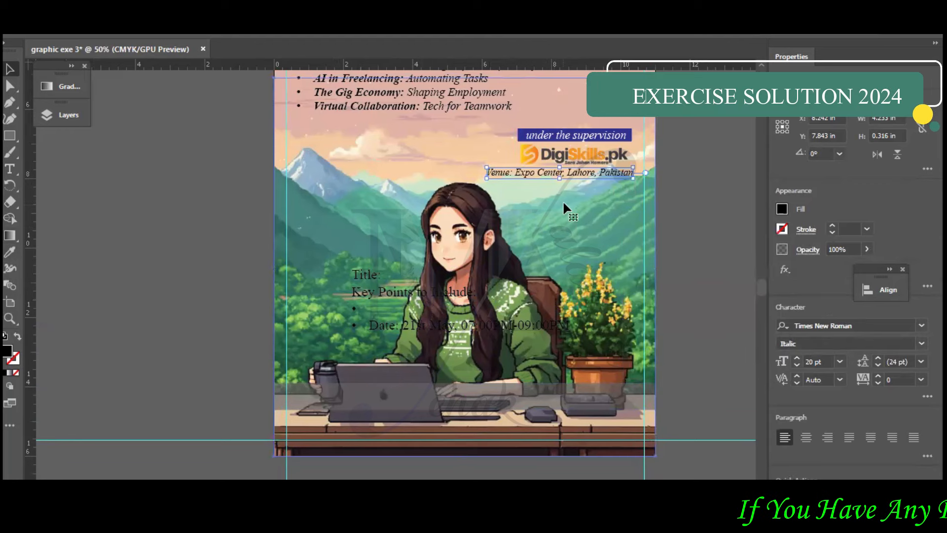
{"action": "left_click", "coordinate": [564, 201]}
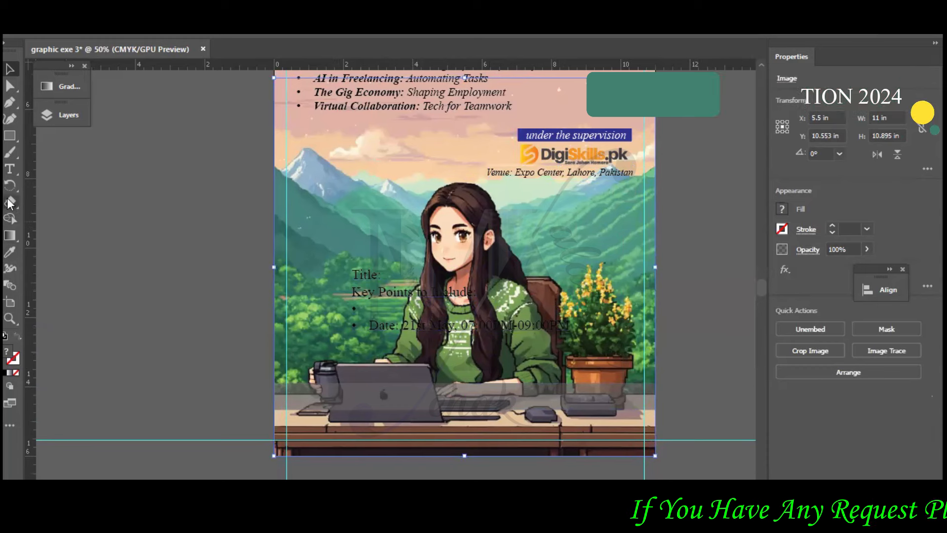
Take the line "Date: 21st May, 07:00PM-09:00PM" out of the notes and paste it as a second line under the venue.
{"action": "left_click", "coordinate": [632, 169]}
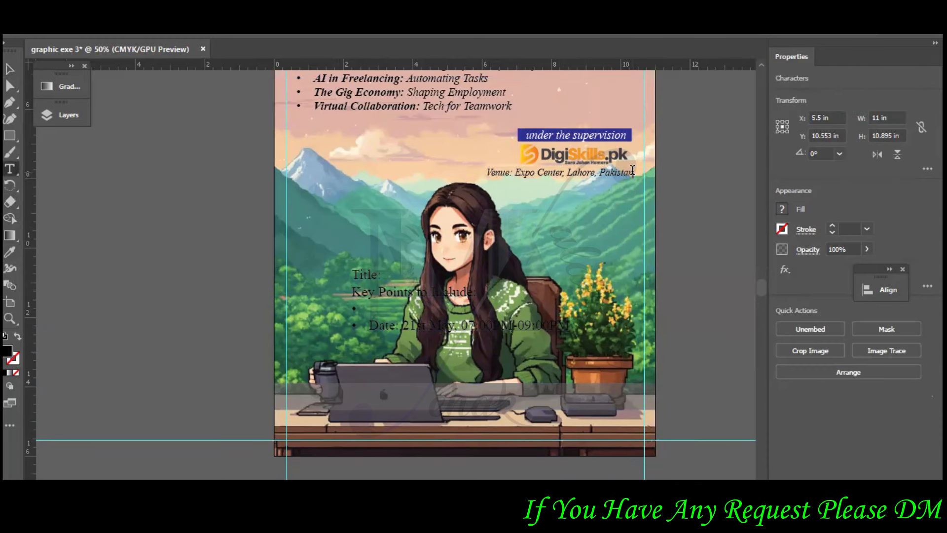
{"action": "left_click_drag", "start_coordinate": [369, 324], "coordinate": [571, 325]}
{"action": "key", "text": "ctrl+c"}
{"action": "key", "text": "BackSpace"}
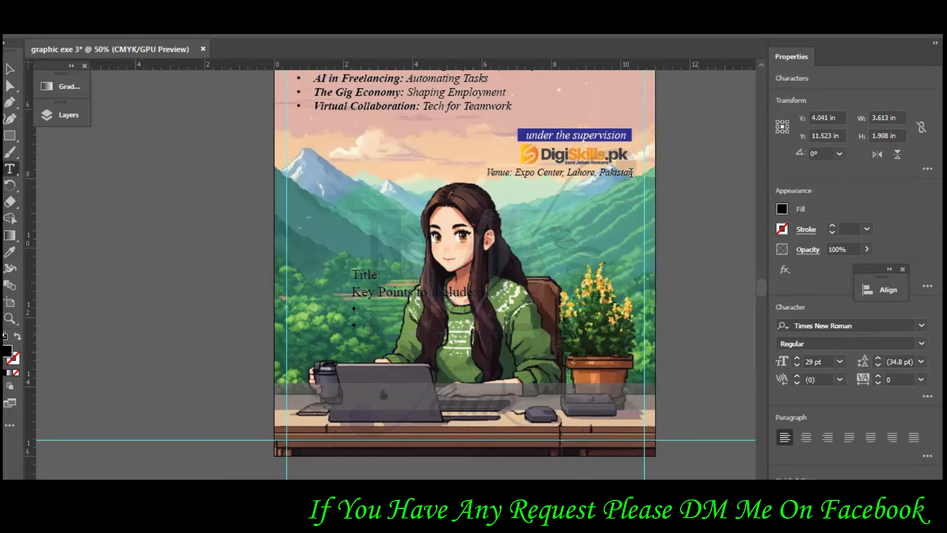
{"action": "left_click", "coordinate": [631, 172]}
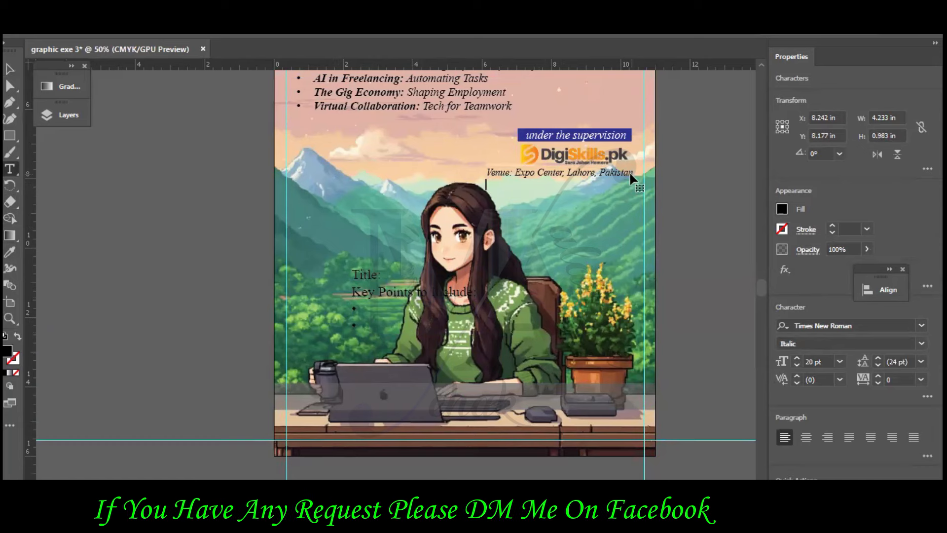
{"action": "key", "text": "ctrl+v"}
Format the pasted date line as 20 pt Italic to match the venue line.
{"action": "left_click_drag", "start_coordinate": [496, 172], "coordinate": [686, 188]}
{"action": "left_click", "coordinate": [828, 344]}
{"action": "left_click", "coordinate": [835, 374]}
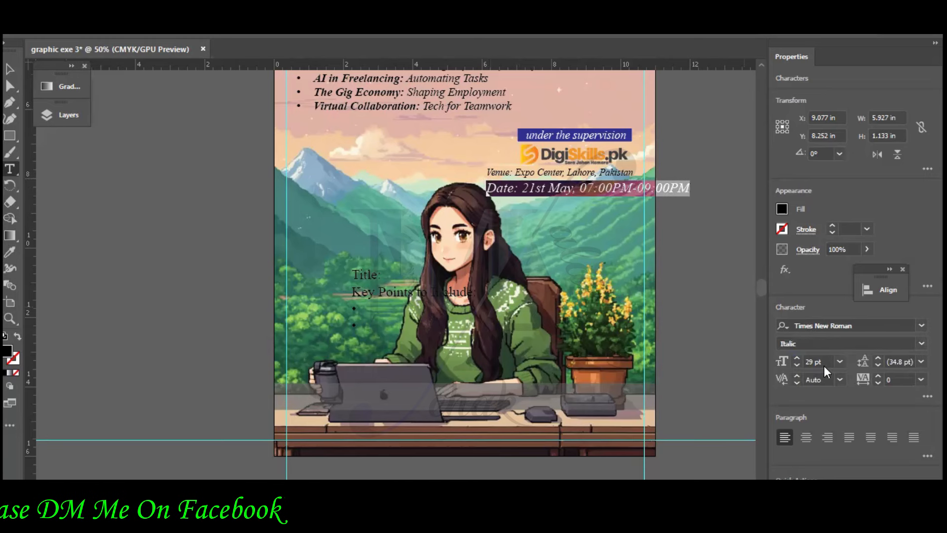
{"action": "left_click", "coordinate": [840, 362]}
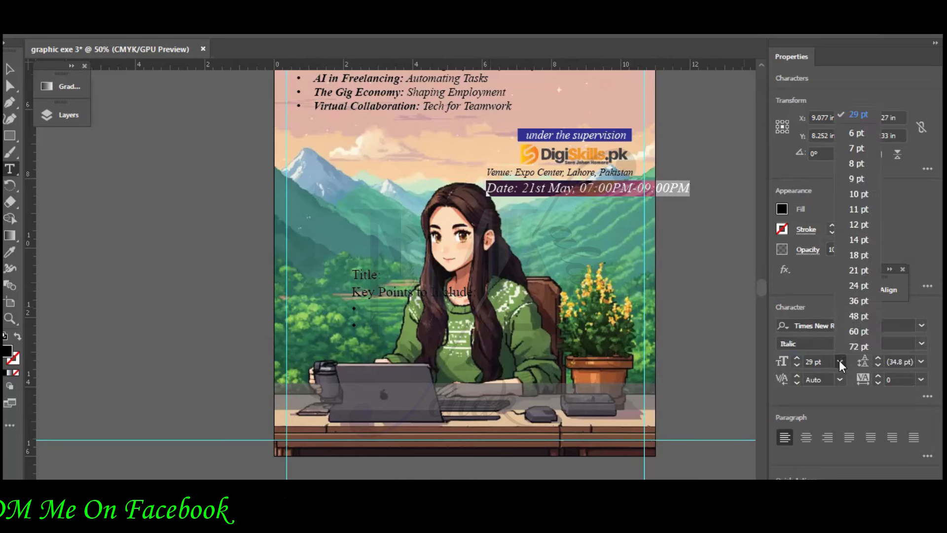
{"action": "left_click", "coordinate": [858, 255]}
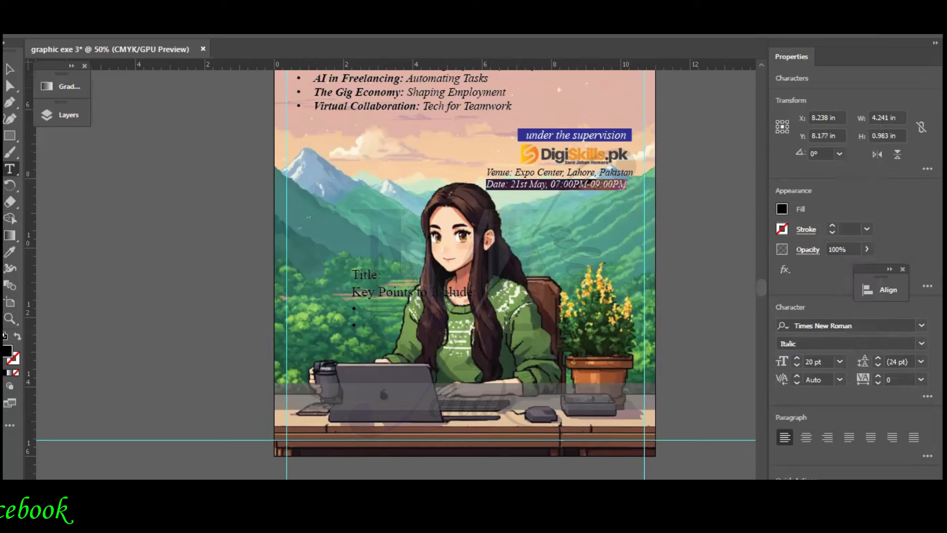
Delete the leftover notes text and the gray strip across the desk.
{"action": "left_click", "coordinate": [388, 299]}
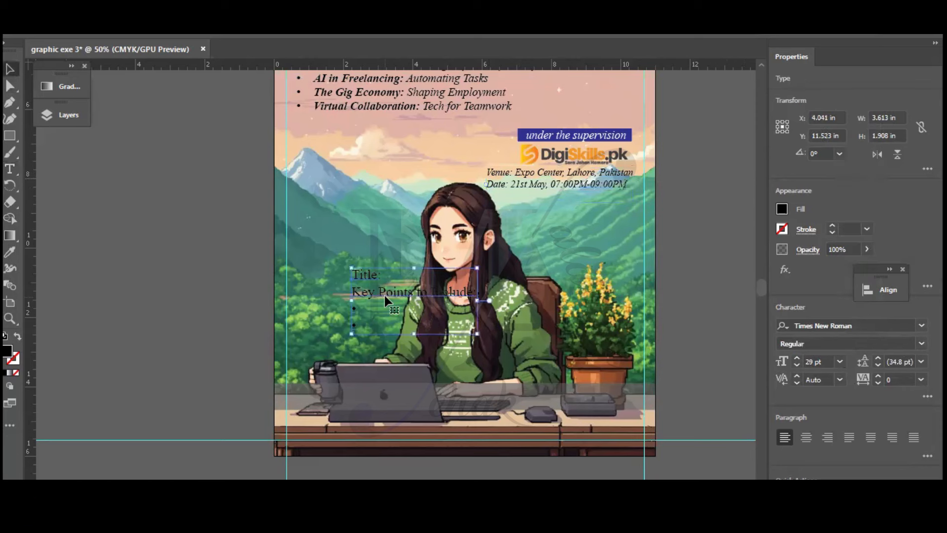
{"action": "left_click", "coordinate": [410, 396]}
{"action": "key", "text": "Delete"}
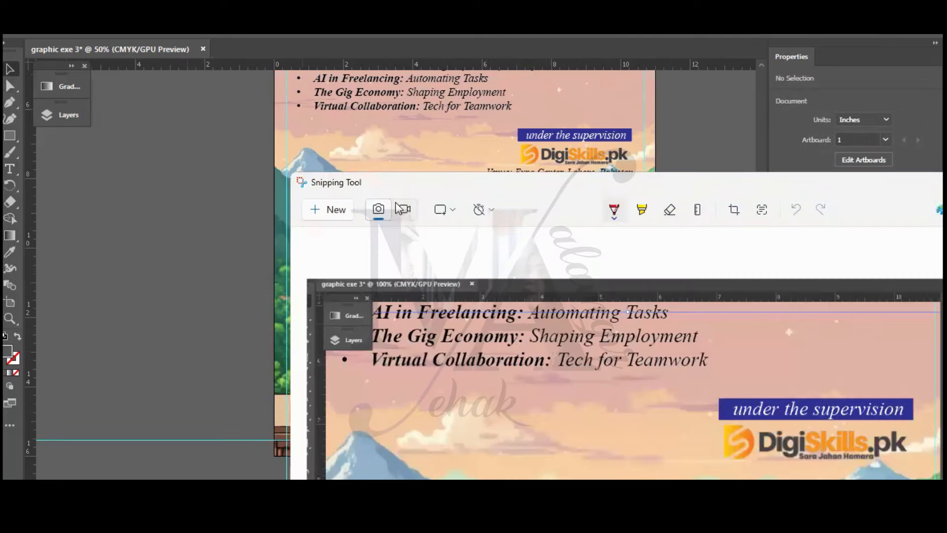
Capture the Illustrator window with the Snipping Tool and paste the screenshot into the Word document.
{"action": "left_click", "coordinate": [335, 208]}
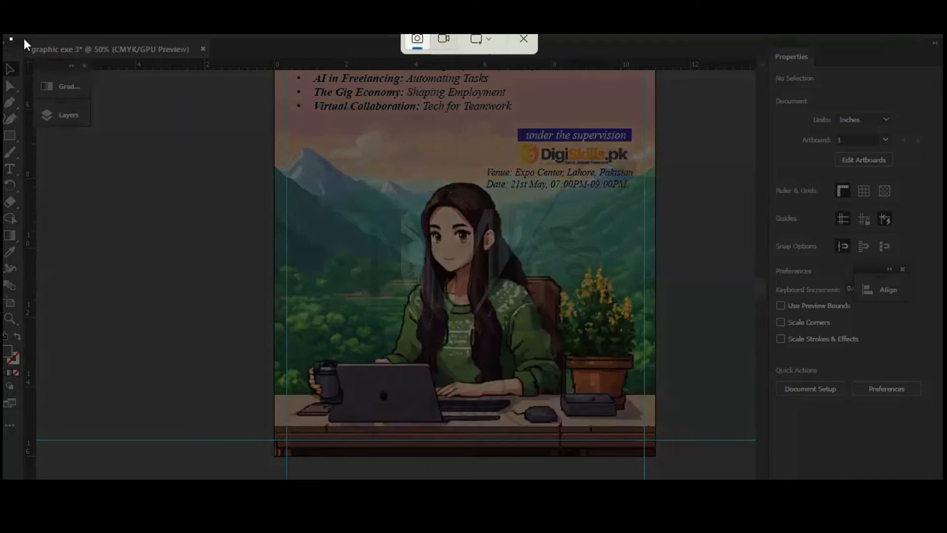
{"action": "left_click_drag", "start_coordinate": [6, 37], "coordinate": [888, 464]}
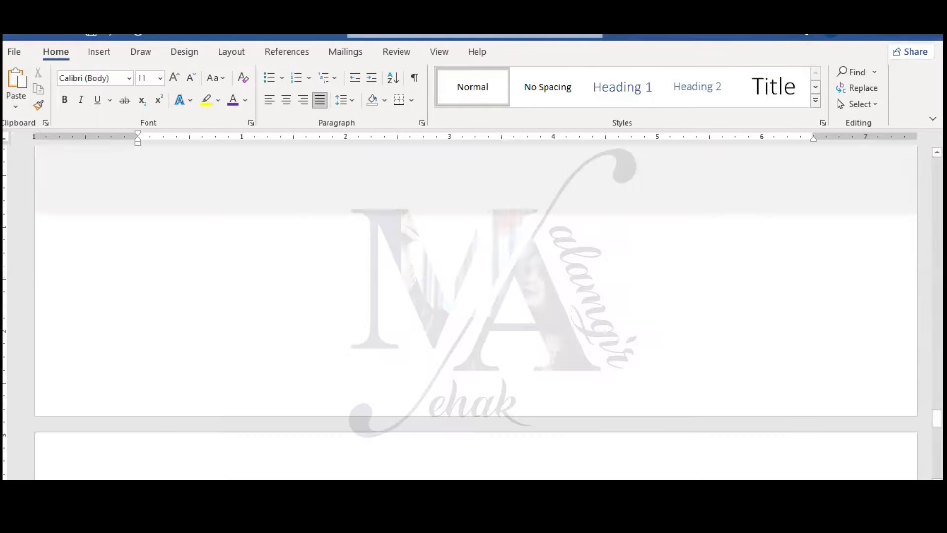
{"action": "key", "text": "ctrl+v"}
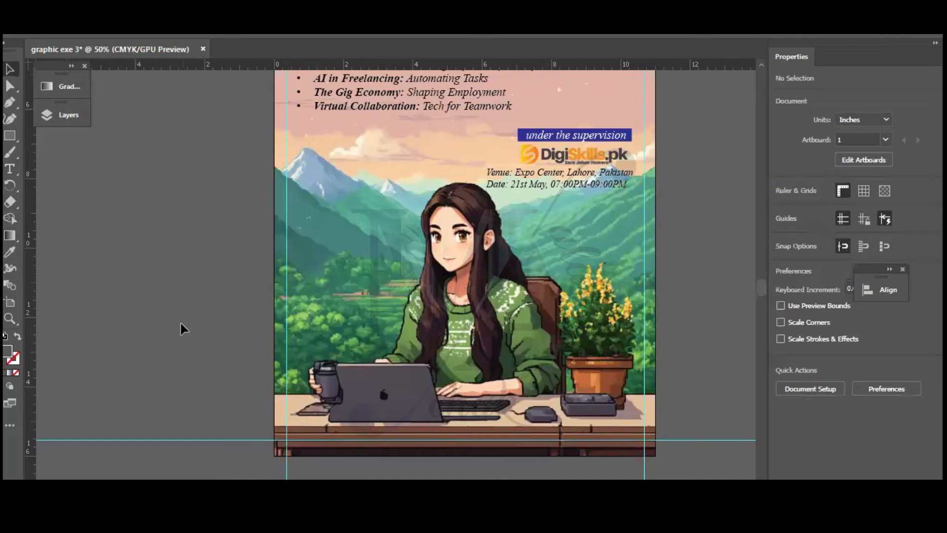
Move the poster title block off the artboard onto the empty canvas to its left.
{"action": "scroll", "coordinate": [194, 313], "scroll_direction": "up", "scroll_amount": 5}
{"action": "scroll", "coordinate": [197, 314], "scroll_direction": "up", "scroll_amount": 3}
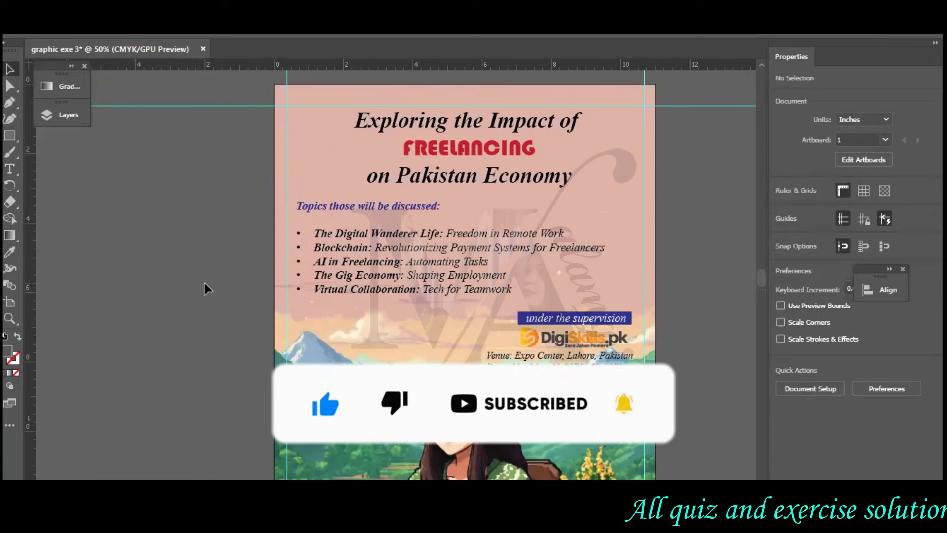
{"action": "left_click_drag", "start_coordinate": [441, 178], "coordinate": [131, 358]}
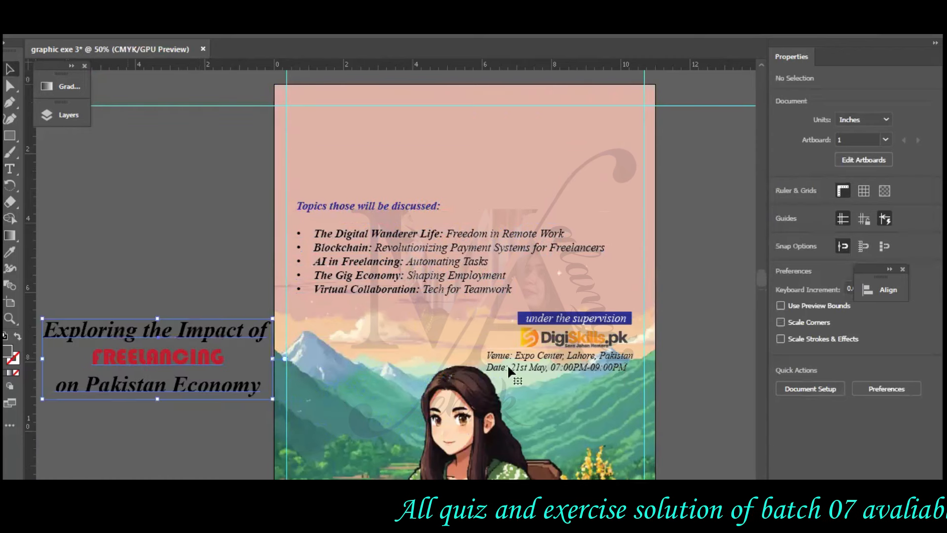
Restore the background illustration to its place and lock both the illustration and the pink background rectangle.
{"action": "left_click_drag", "start_coordinate": [480, 304], "coordinate": [586, 339]}
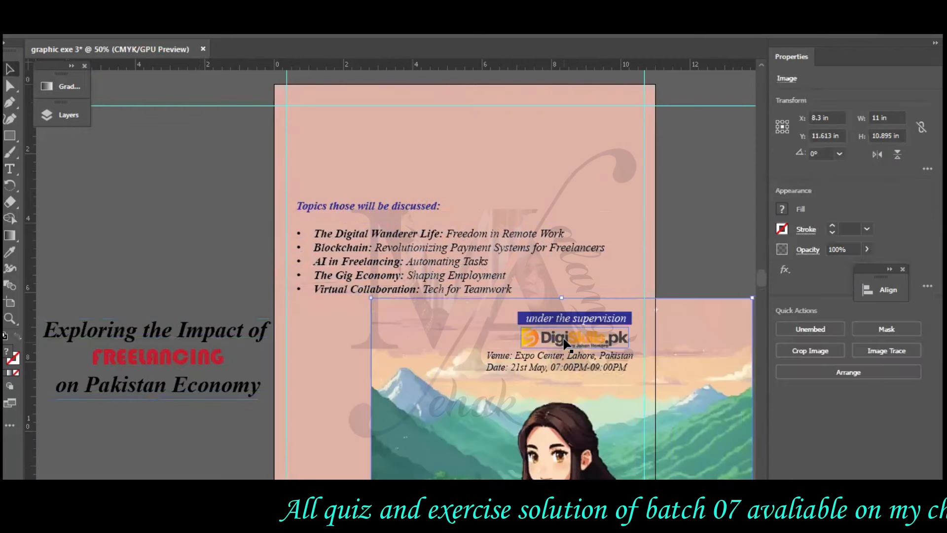
{"action": "left_click", "coordinate": [55, 113]}
{"action": "scroll", "coordinate": [215, 232], "scroll_direction": "down", "scroll_amount": 2}
{"action": "left_click", "coordinate": [117, 260]}
{"action": "left_click", "coordinate": [117, 275]}
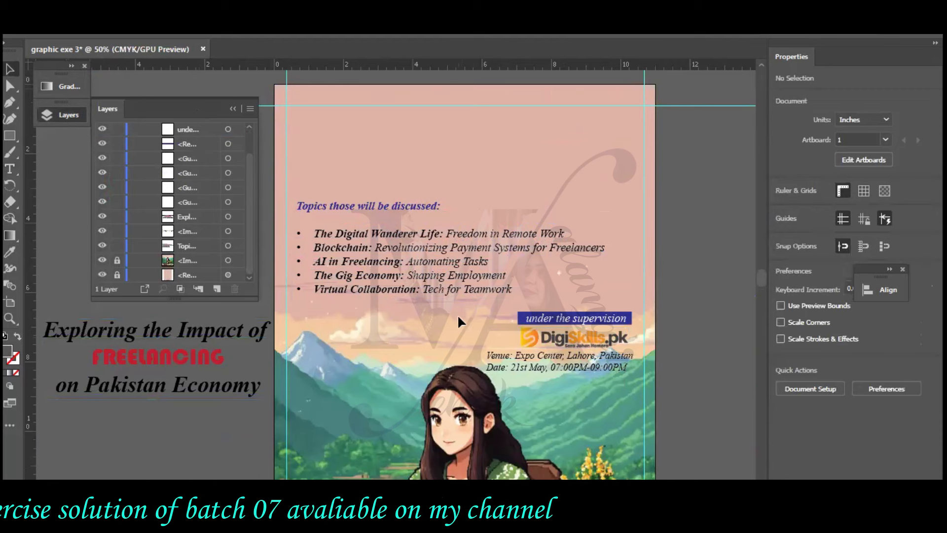
Move the supervision caption, DigiSkills logo and venue and date text together to the artboard's upper right corner, about X 8.4 in, Y 1.78 in.
{"action": "left_click_drag", "start_coordinate": [640, 377], "coordinate": [585, 134]}
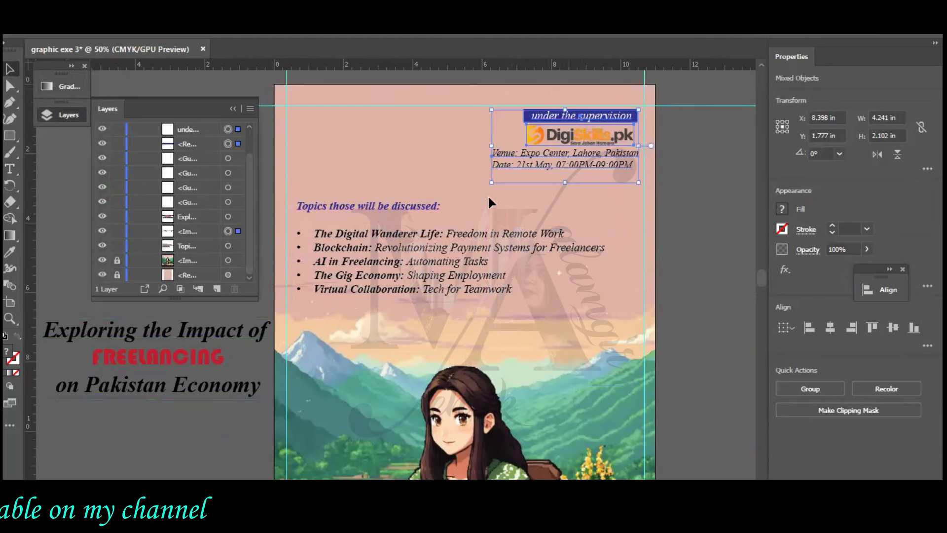
{"action": "left_click", "coordinate": [538, 205]}
{"action": "left_click_drag", "start_coordinate": [513, 99], "coordinate": [665, 203]}
{"action": "left_click", "coordinate": [665, 202]}
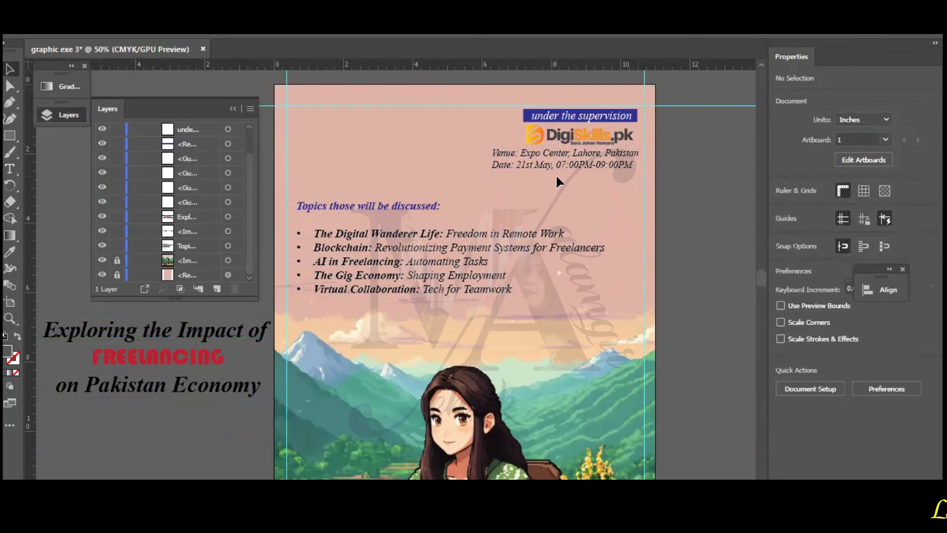
Align the logo, venue and date text, and caption with its blue bar to the right margin guide, with more space below the bar.
{"action": "key", "text": "ctrl+plus"}
{"action": "key", "text": "ctrl+plus"}
{"action": "key", "text": "ctrl+plus"}
{"action": "scroll", "coordinate": [704, 179], "scroll_direction": "up", "scroll_amount": 6}
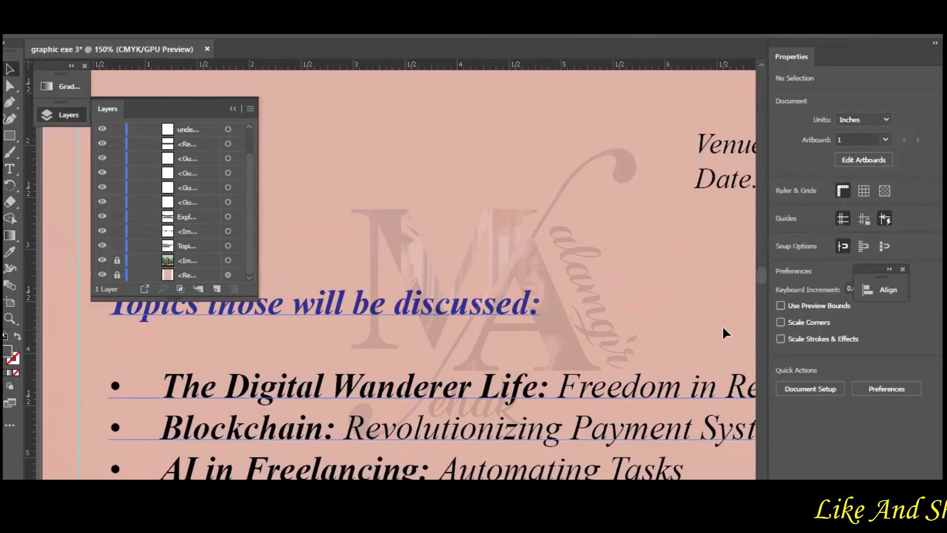
{"action": "scroll", "coordinate": [723, 329], "scroll_direction": "up", "scroll_amount": 3}
{"action": "scroll", "coordinate": [395, 272], "scroll_direction": "right", "scroll_amount": 5}
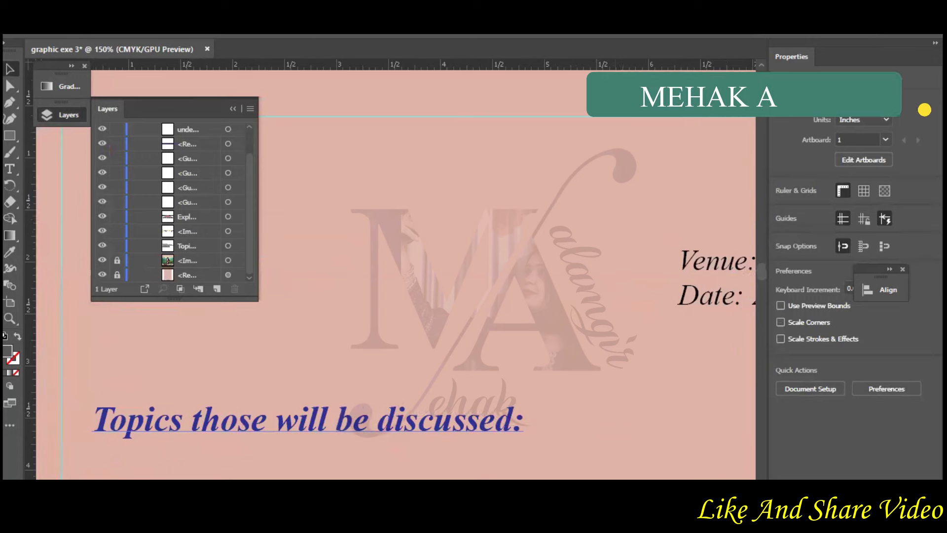
{"action": "scroll", "coordinate": [581, 277], "scroll_direction": "right", "scroll_amount": 4}
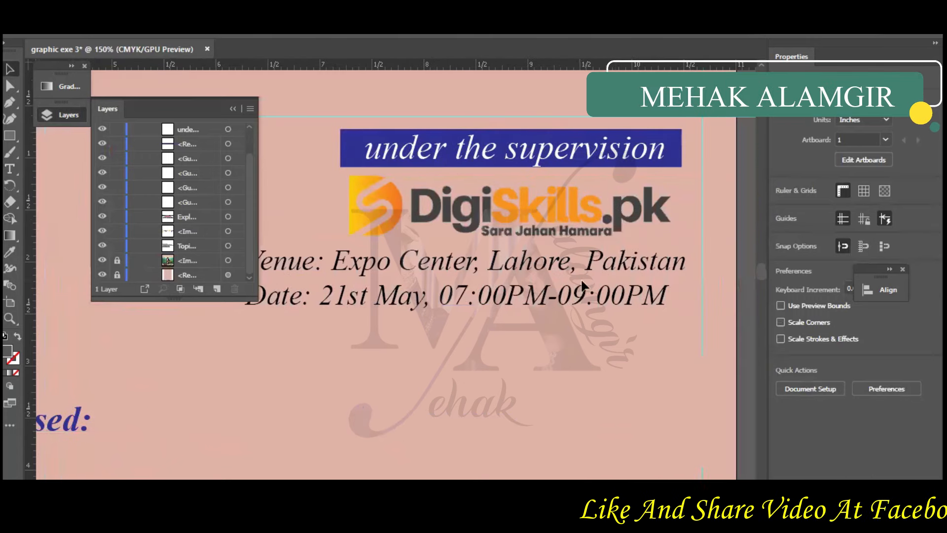
{"action": "left_click", "coordinate": [532, 286]}
{"action": "left_click_drag", "start_coordinate": [532, 282], "coordinate": [532, 299]}
{"action": "left_click_drag", "start_coordinate": [554, 212], "coordinate": [584, 221]}
{"action": "left_click_drag", "start_coordinate": [591, 286], "coordinate": [610, 286]}
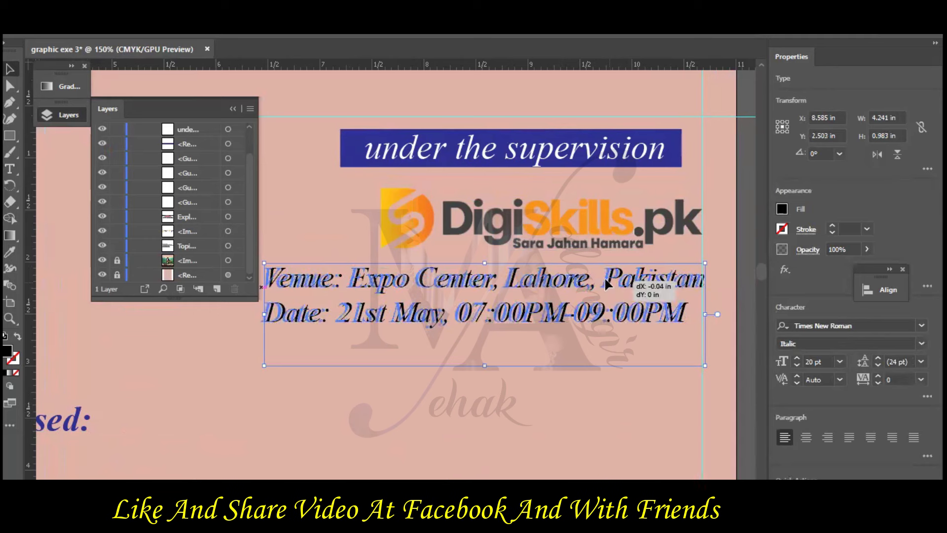
{"action": "left_click_drag", "start_coordinate": [584, 160], "coordinate": [597, 161]}
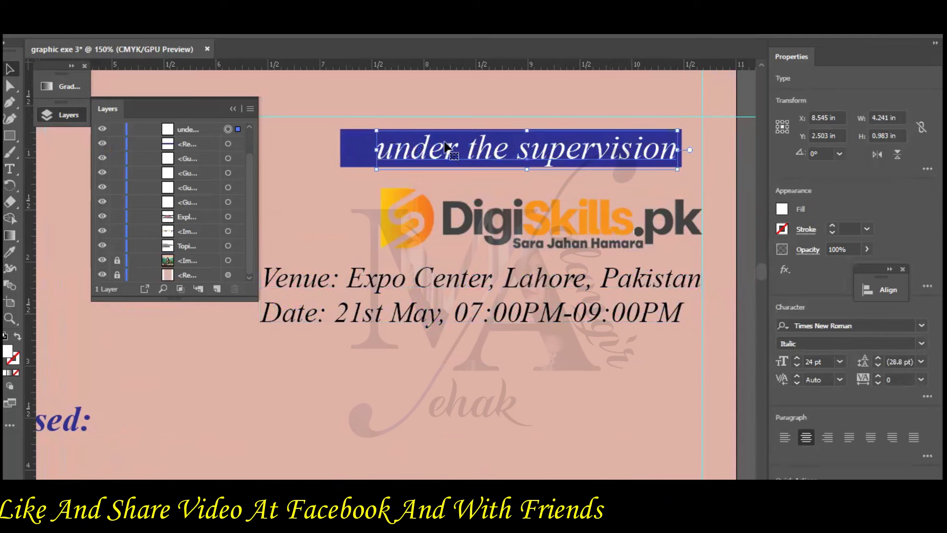
{"action": "left_click_drag", "start_coordinate": [367, 147], "coordinate": [434, 151]}
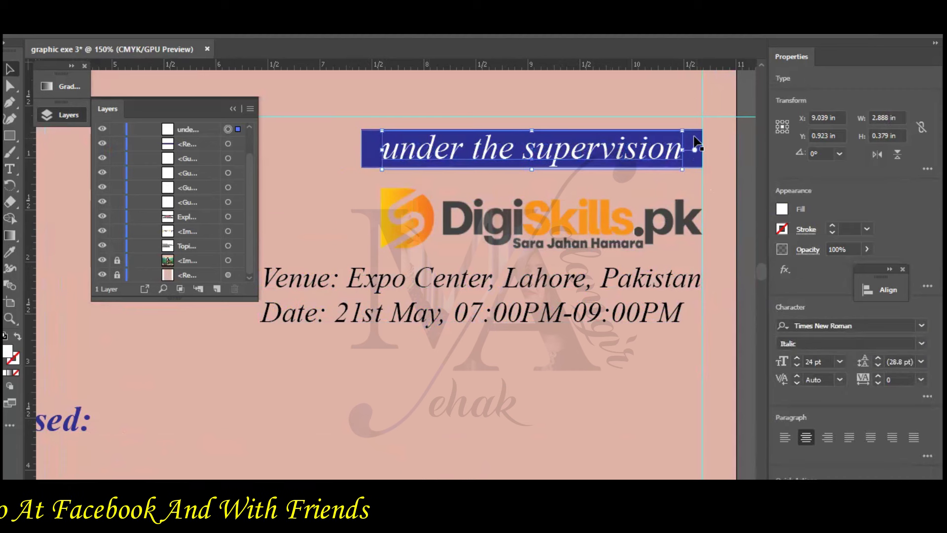
Fill the bar behind "under the supervision" with crimson red and extend it vertically to about 0.49 in high.
{"action": "left_click", "coordinate": [696, 157]}
{"action": "left_click", "coordinate": [783, 209]}
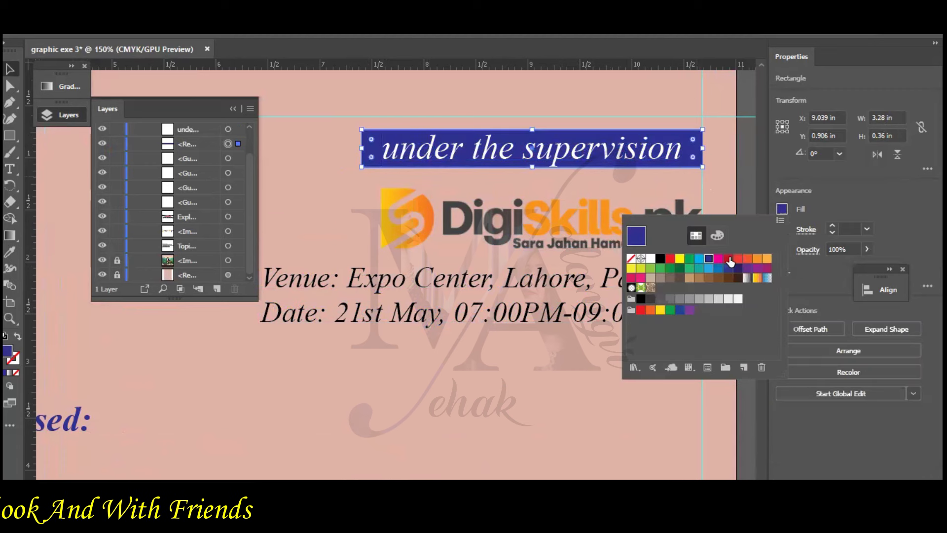
{"action": "left_click", "coordinate": [728, 258]}
{"action": "left_click", "coordinate": [324, 176]}
{"action": "left_click", "coordinate": [337, 180]}
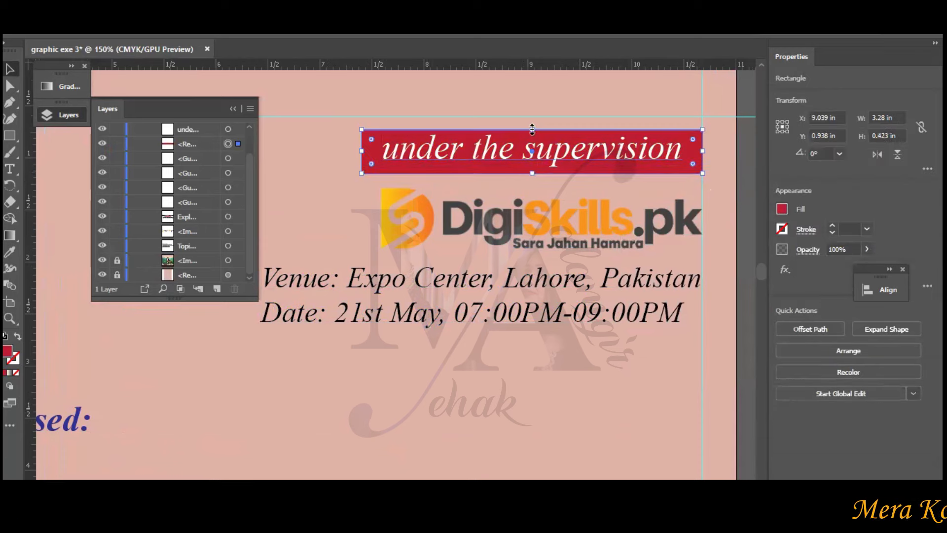
{"action": "left_click_drag", "start_coordinate": [534, 126], "coordinate": [534, 123]}
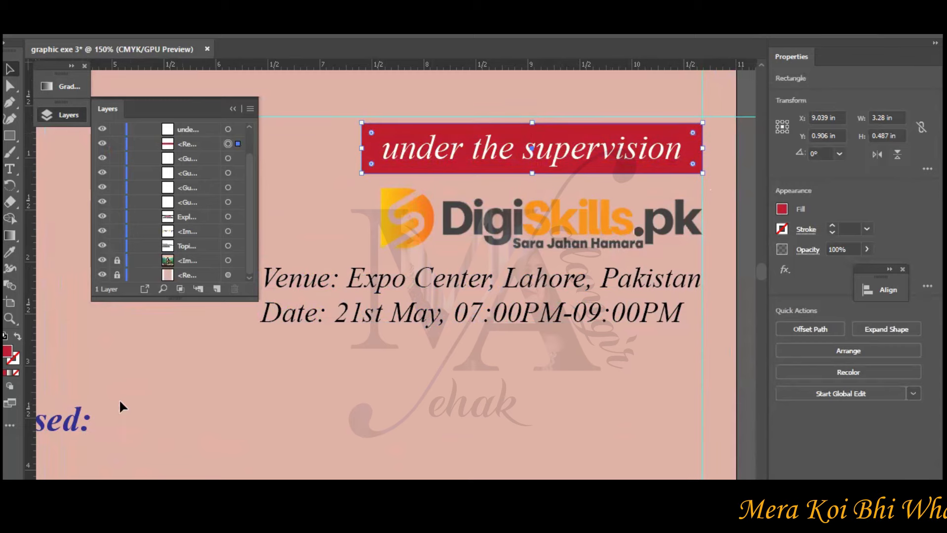
Capture a screenshot of the Illustrator window showing the red caption bar with the Snipping Tool.
{"action": "key", "text": "alt+Tab"}
{"action": "left_click", "coordinate": [310, 191]}
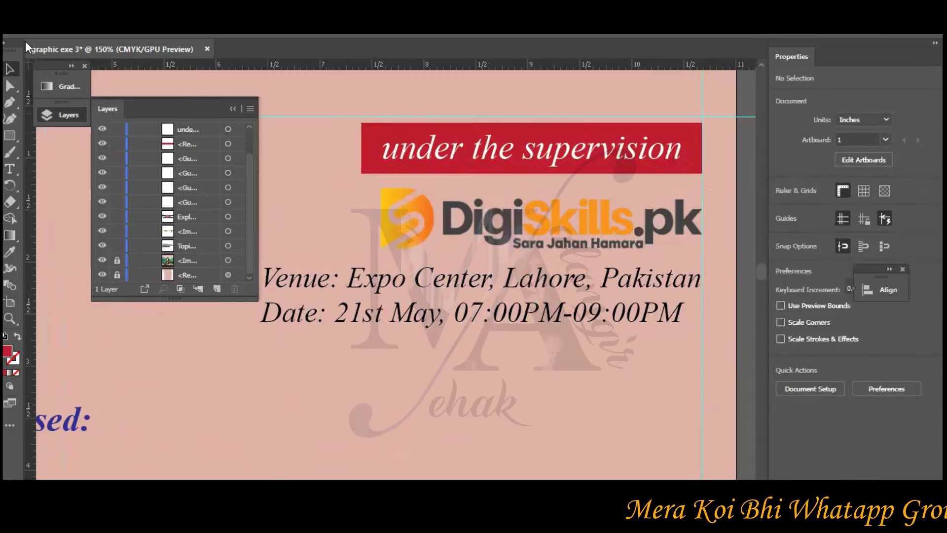
{"action": "left_click_drag", "start_coordinate": [6, 40], "coordinate": [932, 478]}
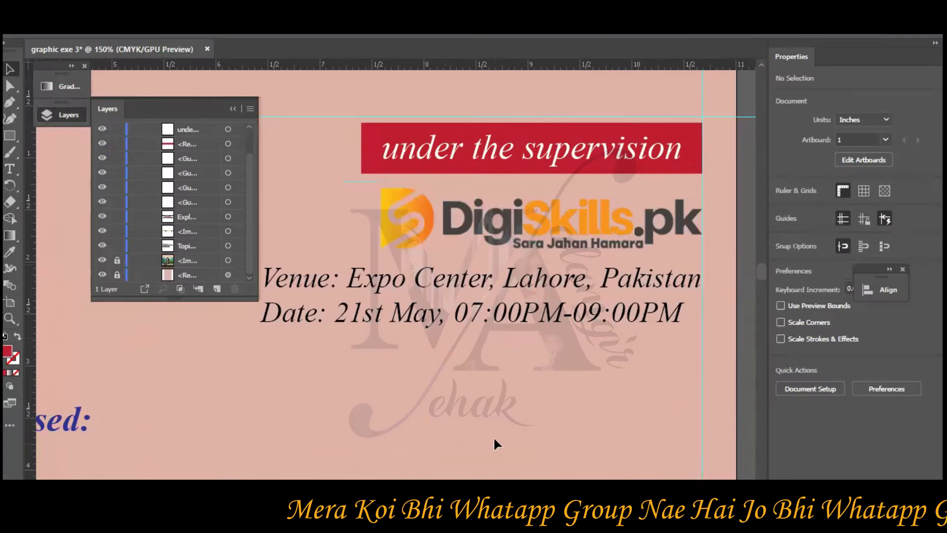
Move the topics list up to about X 5.15 in, Y 4 in and place the title block below it, above the woman's head.
{"action": "key", "text": "ctrl+0"}
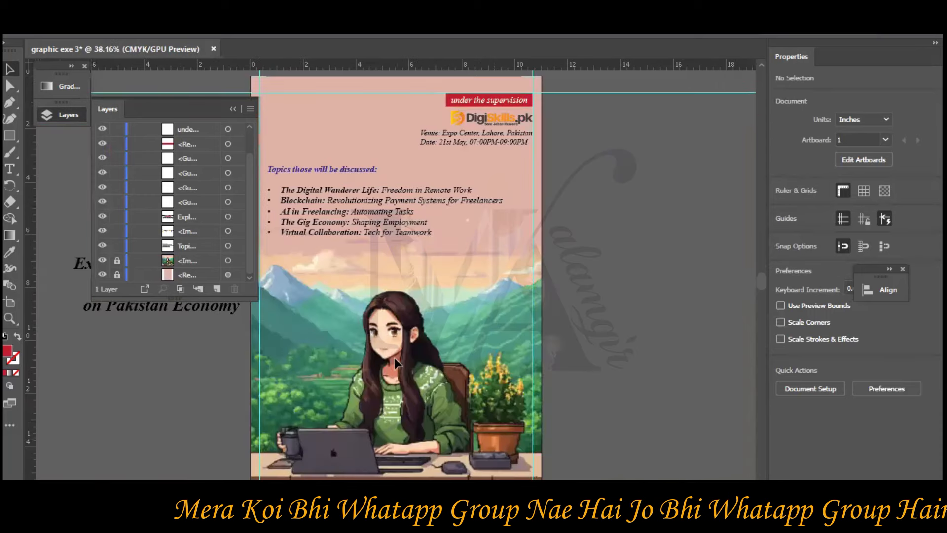
{"action": "left_click_drag", "start_coordinate": [288, 166], "coordinate": [300, 151]}
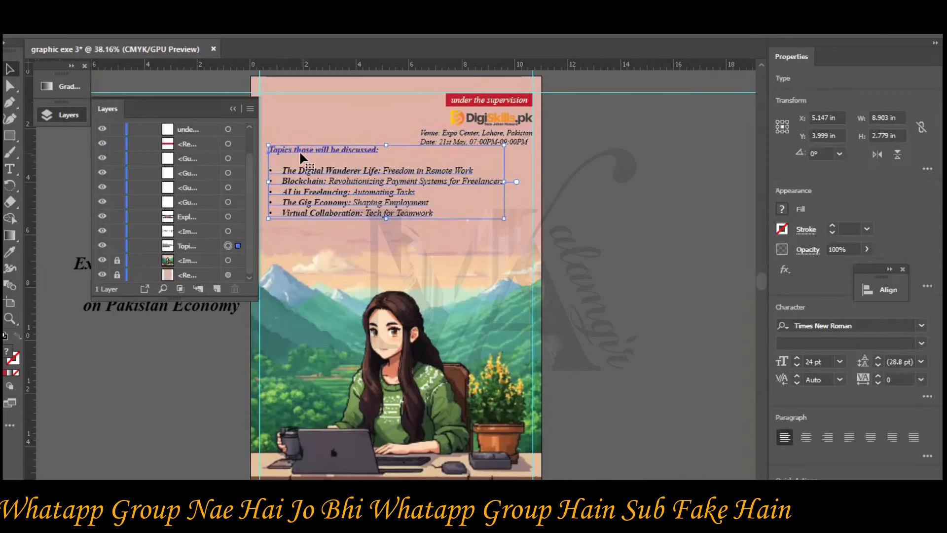
{"action": "left_click_drag", "start_coordinate": [145, 311], "coordinate": [381, 286]}
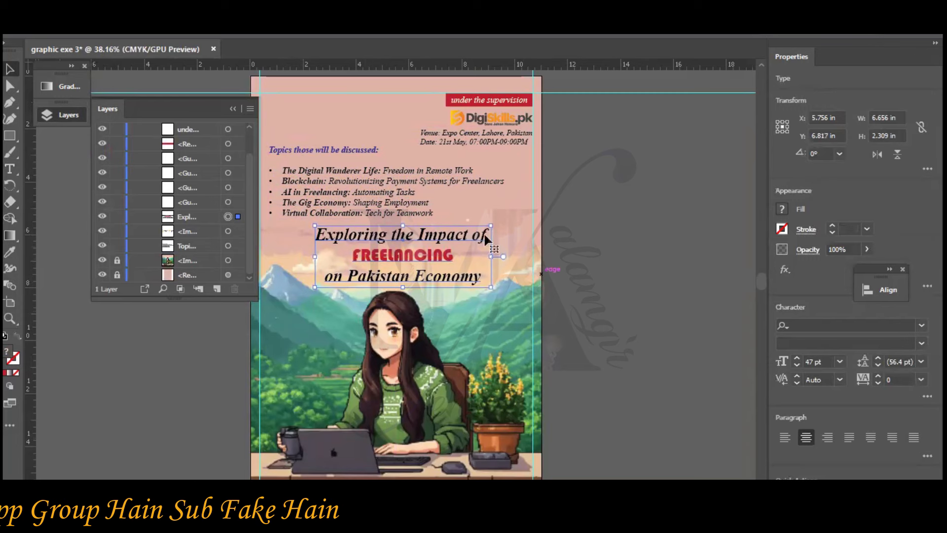
Replace the wide gap after each bullet in the topics list with a single space.
{"action": "left_click", "coordinate": [364, 192]}
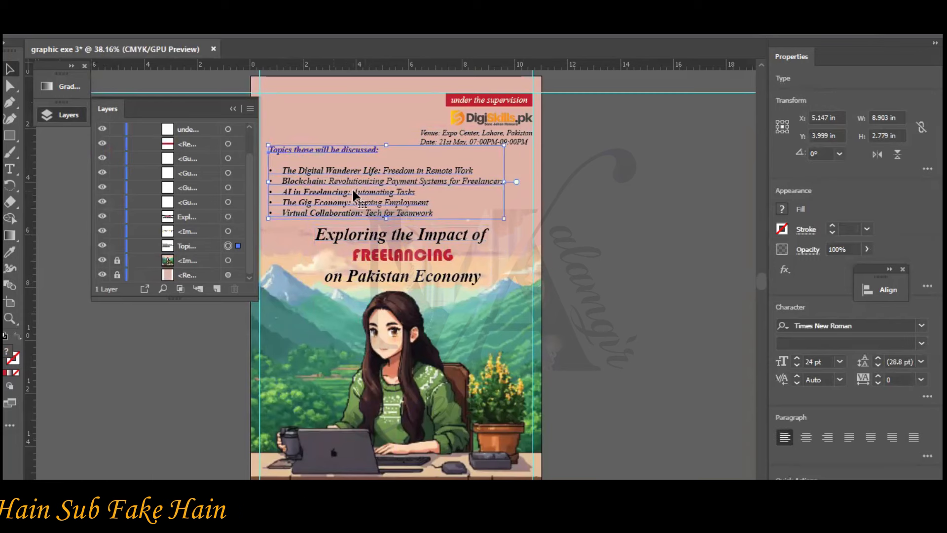
{"action": "key", "text": "ctrl+1"}
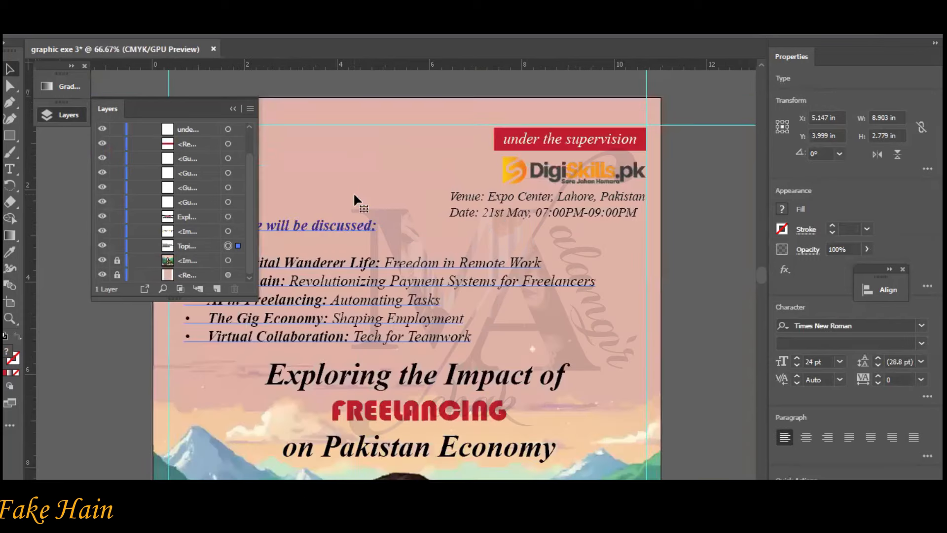
{"action": "left_click", "coordinate": [231, 109]}
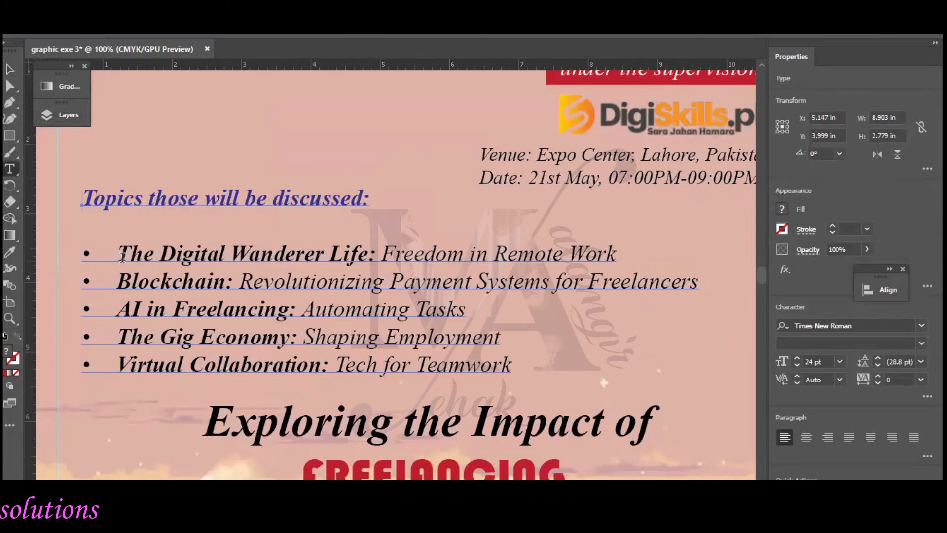
{"action": "key", "text": "BackSpace"}
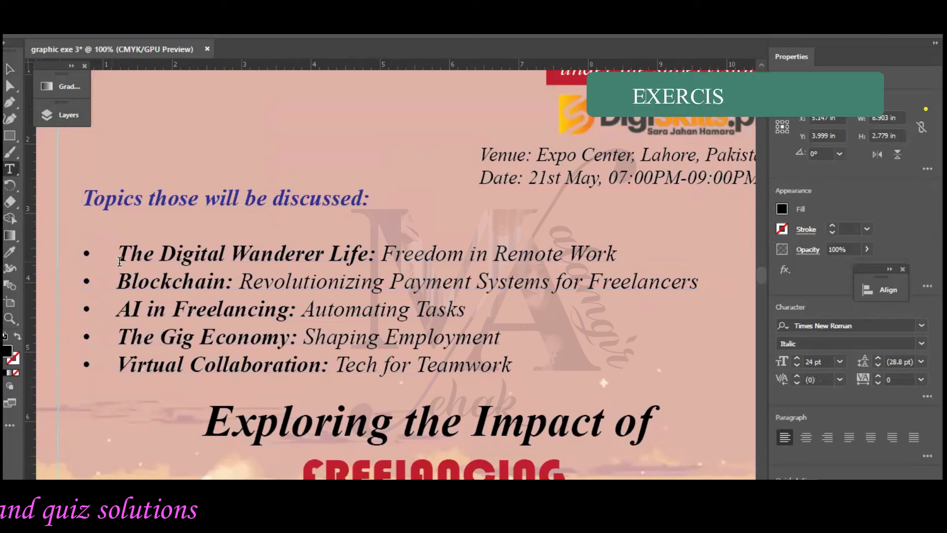
{"action": "left_click", "coordinate": [119, 280]}
{"action": "key", "text": "BackSpace"}
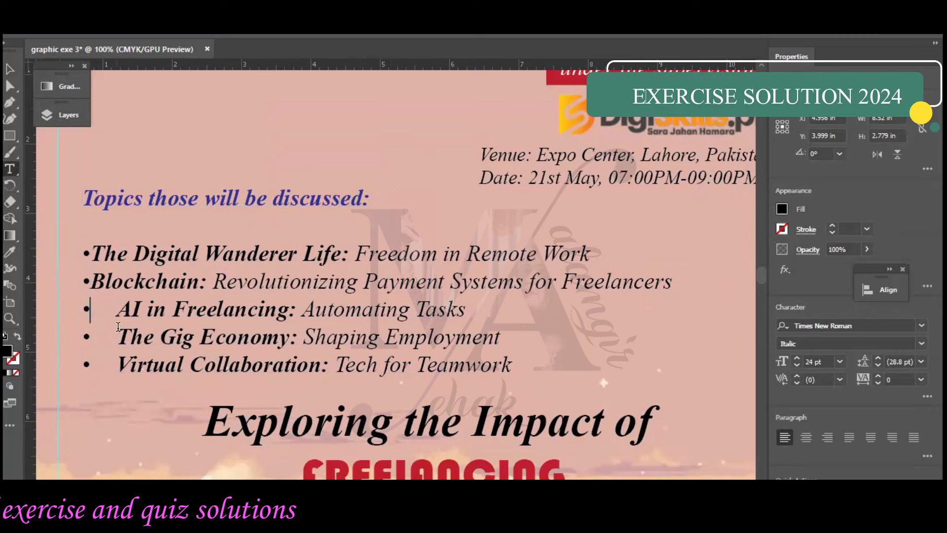
{"action": "key", "text": "BackSpace"}
{"action": "left_click", "coordinate": [118, 332]}
{"action": "key", "text": "BackSpace"}
{"action": "left_click", "coordinate": [118, 364]}
{"action": "key", "text": "BackSpace"}
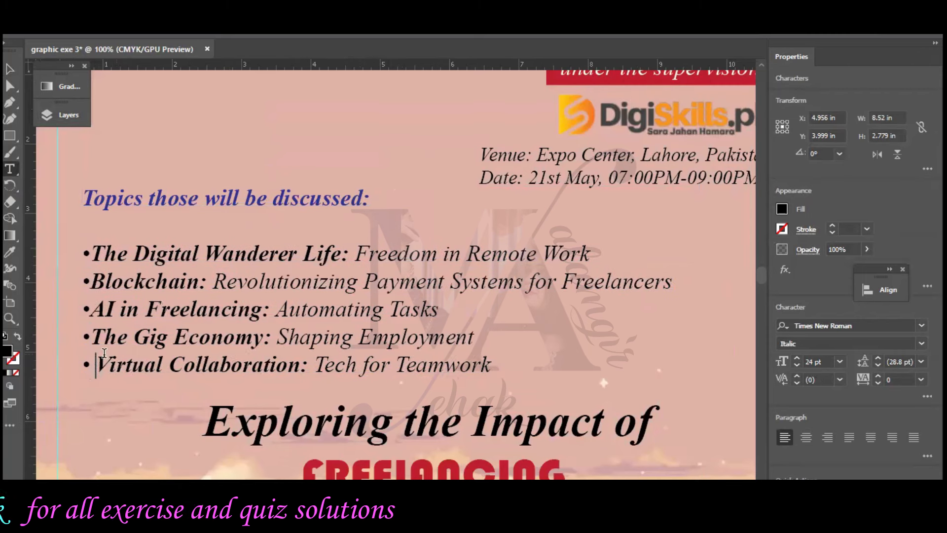
{"action": "left_click", "coordinate": [94, 276]}
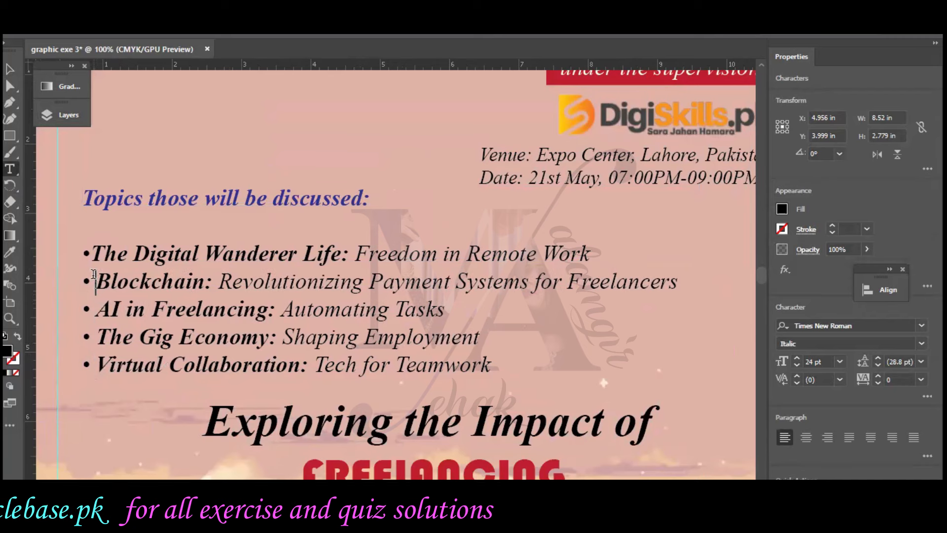
Move the topics list closer to the left margin guide, at about X 4.78 in, Y 3.74 in.
{"action": "left_click", "coordinate": [10, 69]}
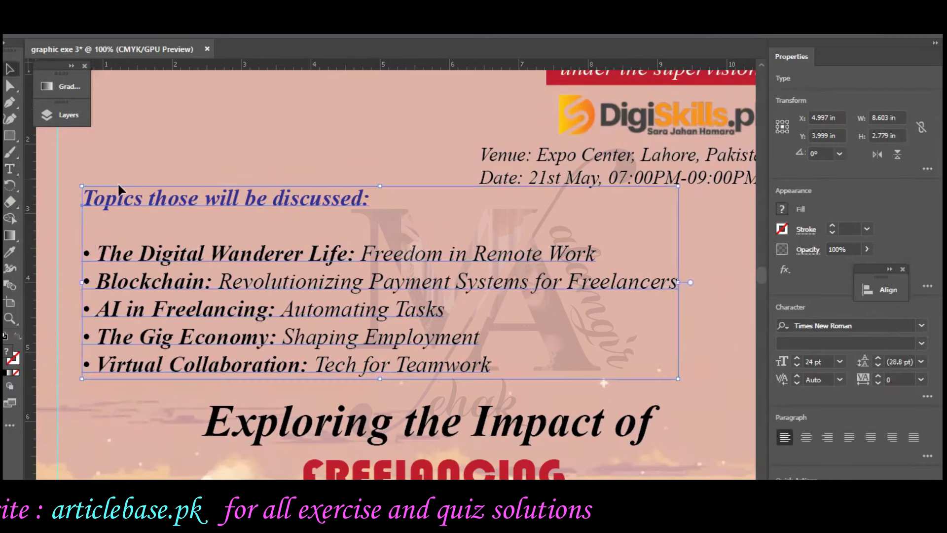
{"action": "left_click_drag", "start_coordinate": [118, 196], "coordinate": [105, 177]}
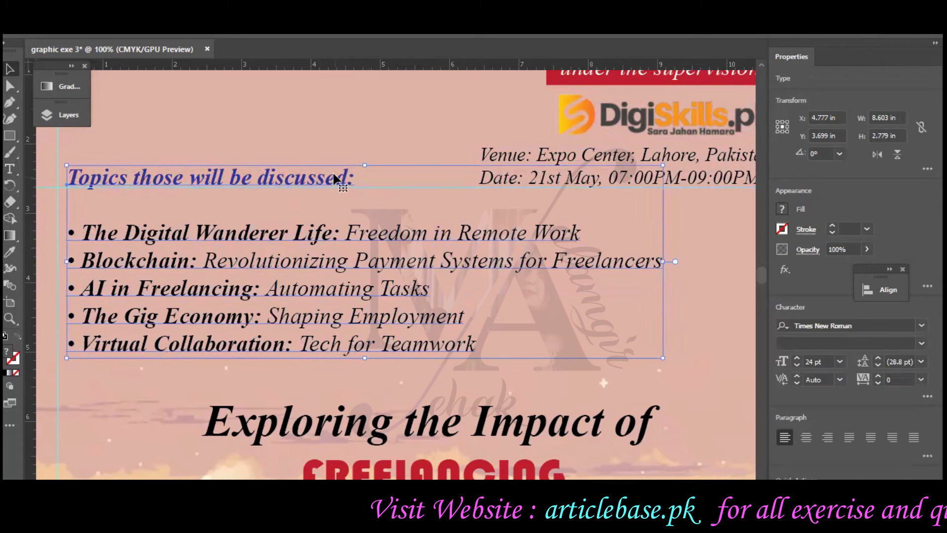
{"action": "key", "text": "Down"}
{"action": "key", "text": "Down"}
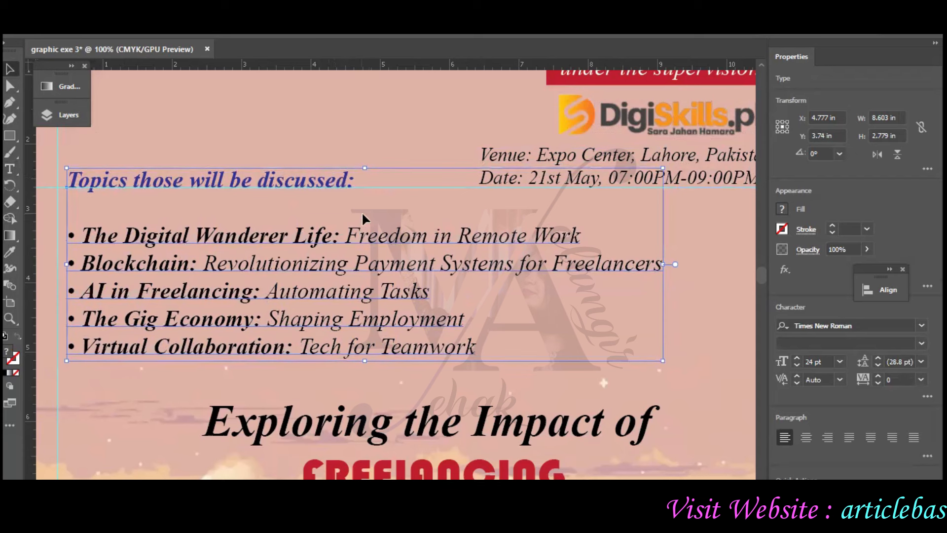
Capture a screenshot of the Illustrator window showing the reformatted topics list with the Snipping Tool.
{"action": "key", "text": "alt+Tab"}
{"action": "left_click", "coordinate": [327, 169]}
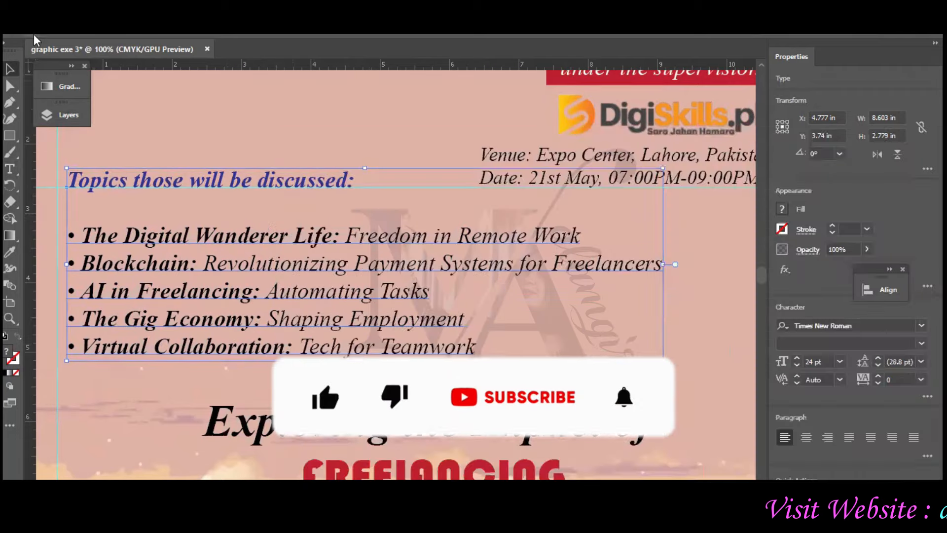
{"action": "left_click", "coordinate": [725, 339]}
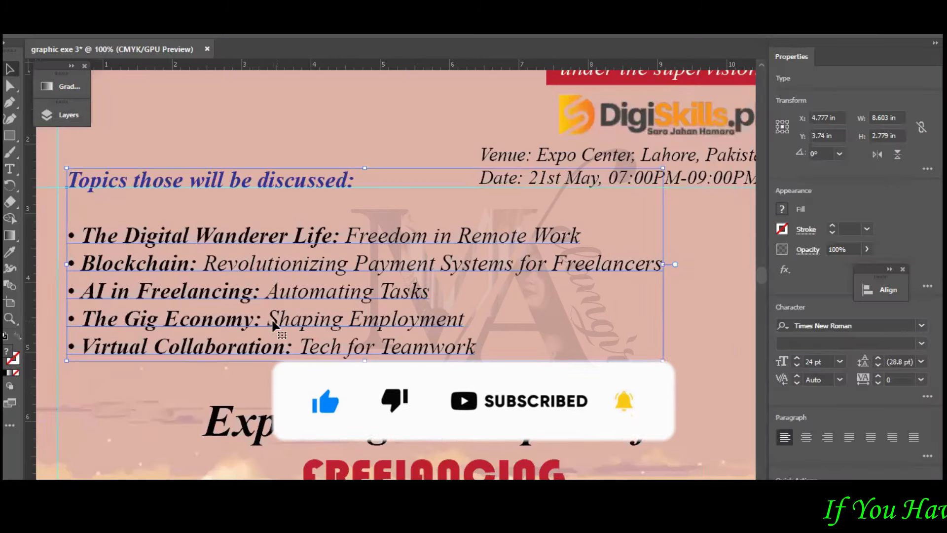
Nudge the title block up to about Y 6.78 in and capitalize its words "On" and "Of".
{"action": "left_click", "coordinate": [393, 406]}
{"action": "scroll", "coordinate": [392, 405], "scroll_direction": "down", "scroll_amount": 5}
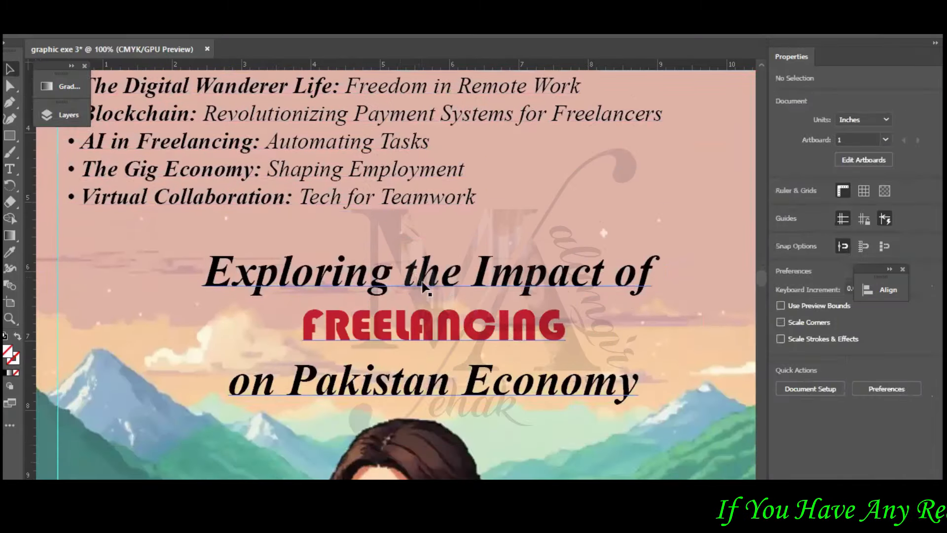
{"action": "left_click_drag", "start_coordinate": [374, 273], "coordinate": [376, 269]}
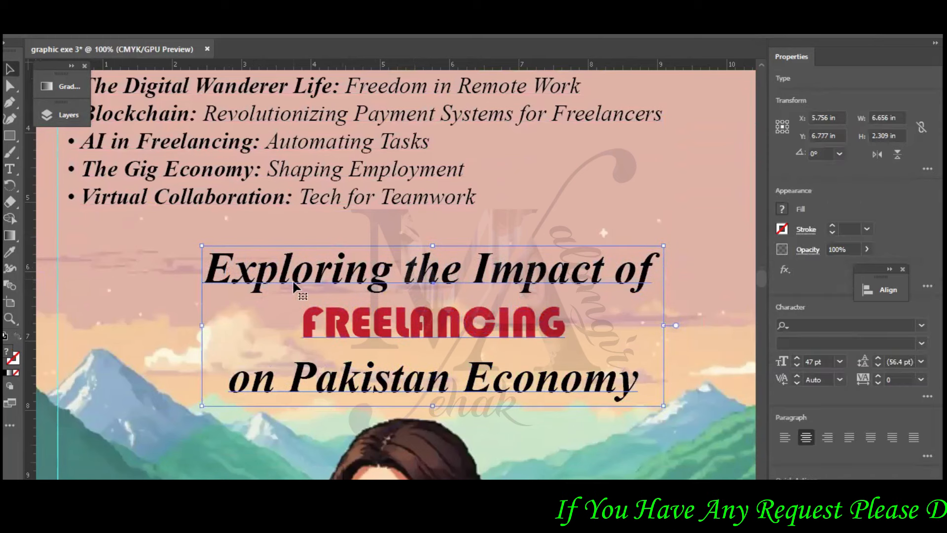
{"action": "left_click", "coordinate": [10, 170]}
{"action": "left_click_drag", "start_coordinate": [251, 380], "coordinate": [232, 380]}
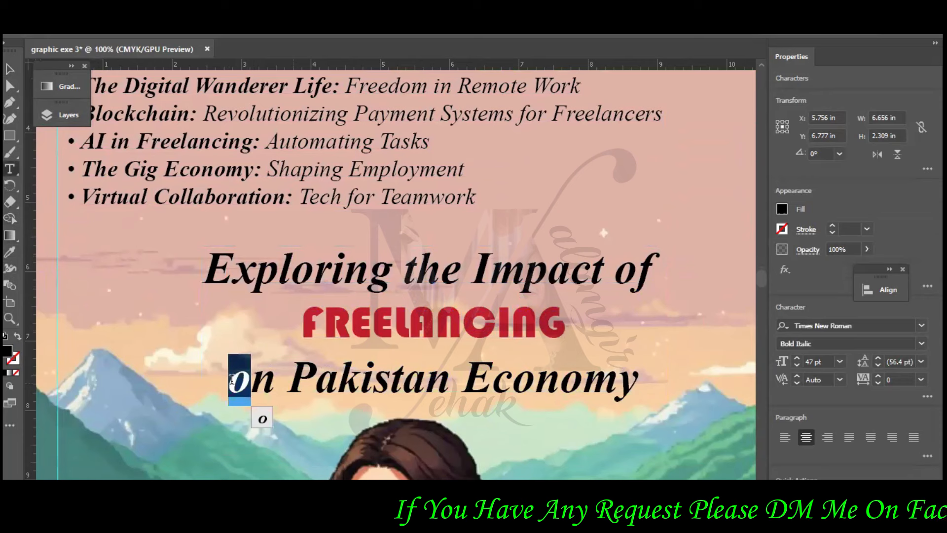
{"action": "type", "text": "O"}
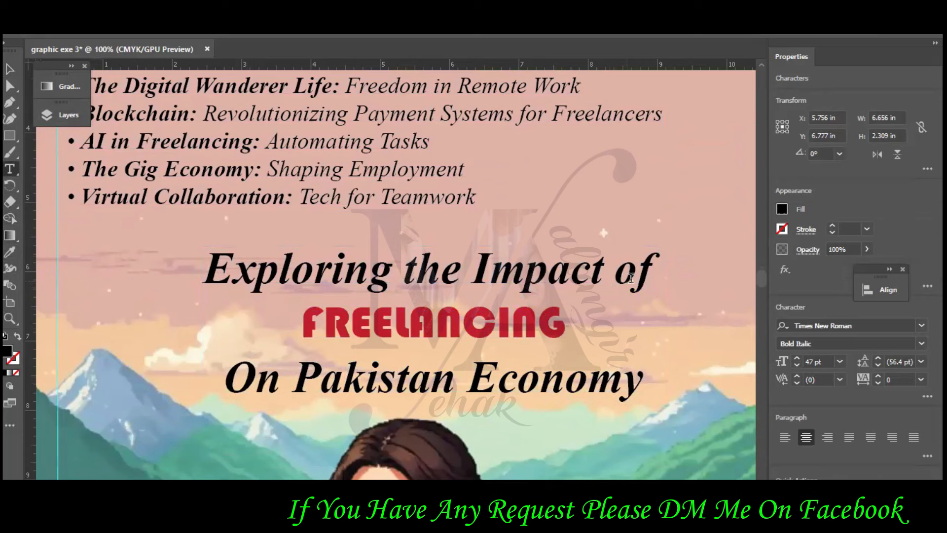
{"action": "left_click_drag", "start_coordinate": [631, 279], "coordinate": [615, 279]}
{"action": "type", "text": "O"}
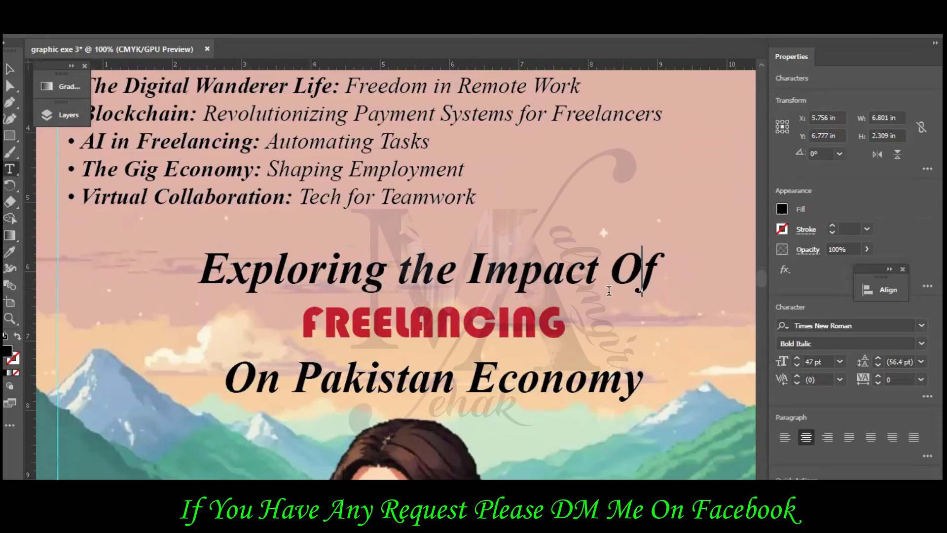
Color the title lines "Exploring the Impact Of" and "On Pakistan Economy" dark blue.
{"action": "left_click_drag", "start_coordinate": [198, 269], "coordinate": [689, 265]}
{"action": "left_click", "coordinate": [782, 209]}
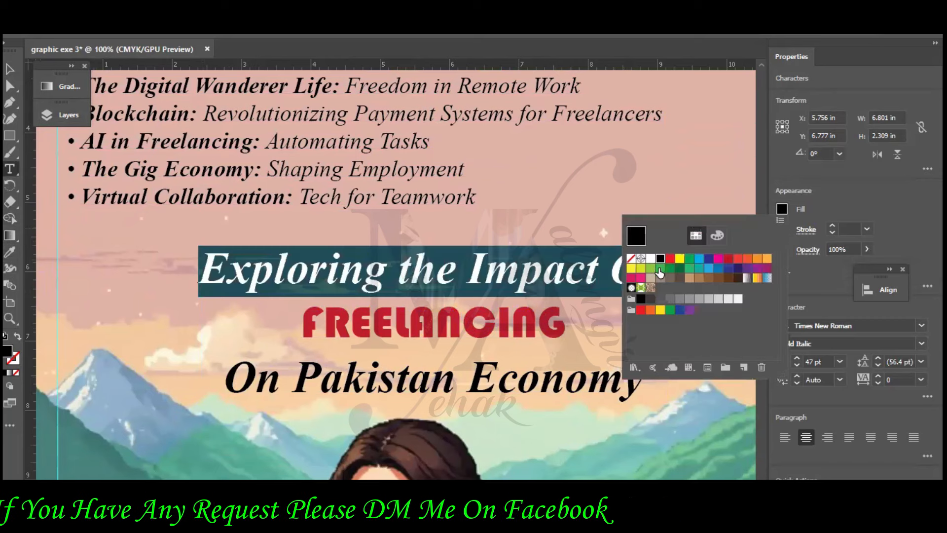
{"action": "left_click", "coordinate": [709, 259]}
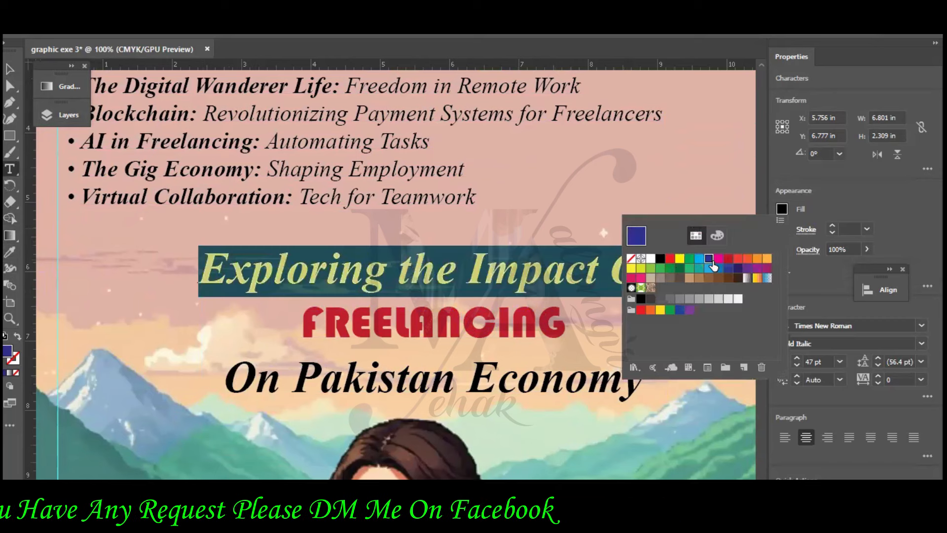
{"action": "left_click", "coordinate": [363, 368]}
{"action": "left_click_drag", "start_coordinate": [224, 380], "coordinate": [643, 383]}
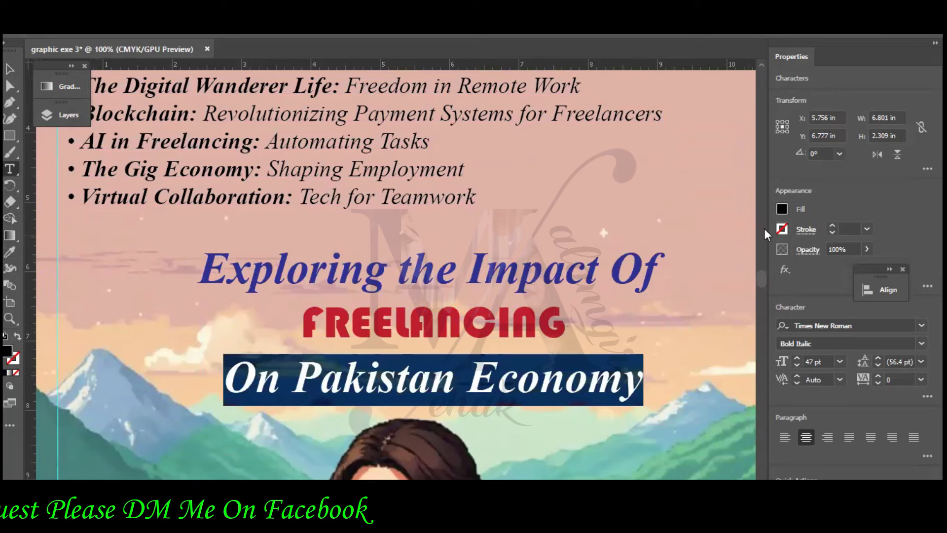
{"action": "left_click", "coordinate": [785, 210]}
{"action": "left_click", "coordinate": [709, 260]}
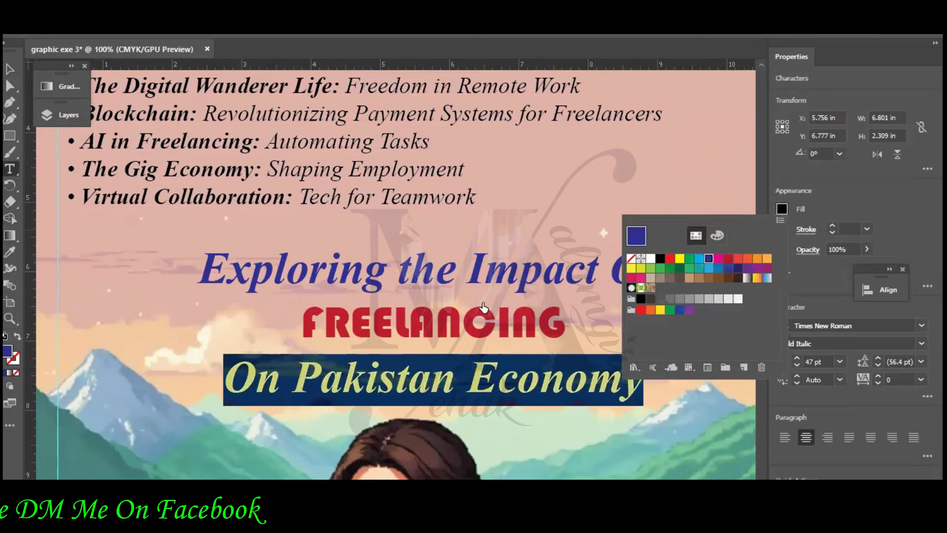
Change the font of the word "FREELANCING" in the title to Broadway.
{"action": "left_click", "coordinate": [483, 307]}
{"action": "double_click", "coordinate": [483, 321]}
{"action": "left_click", "coordinate": [921, 325]}
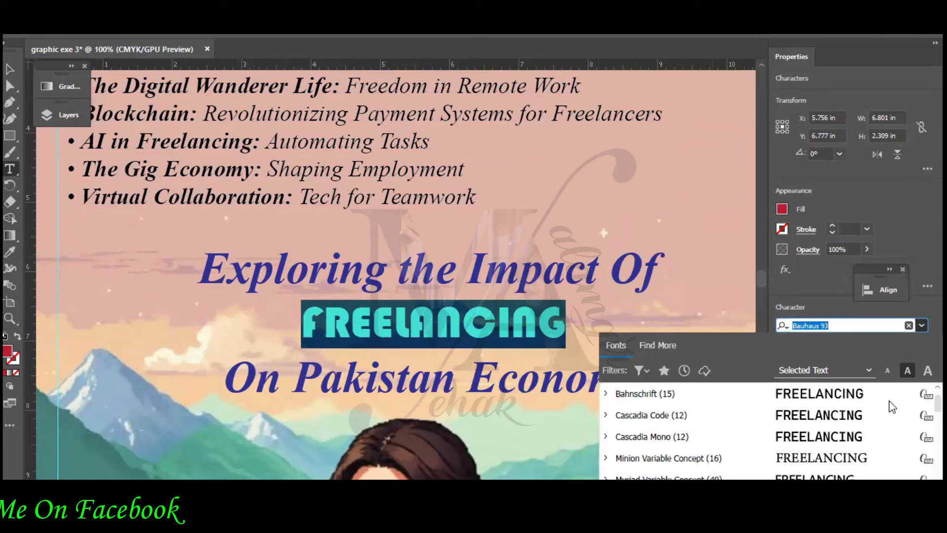
{"action": "scroll", "coordinate": [892, 404], "scroll_direction": "down", "scroll_amount": 10}
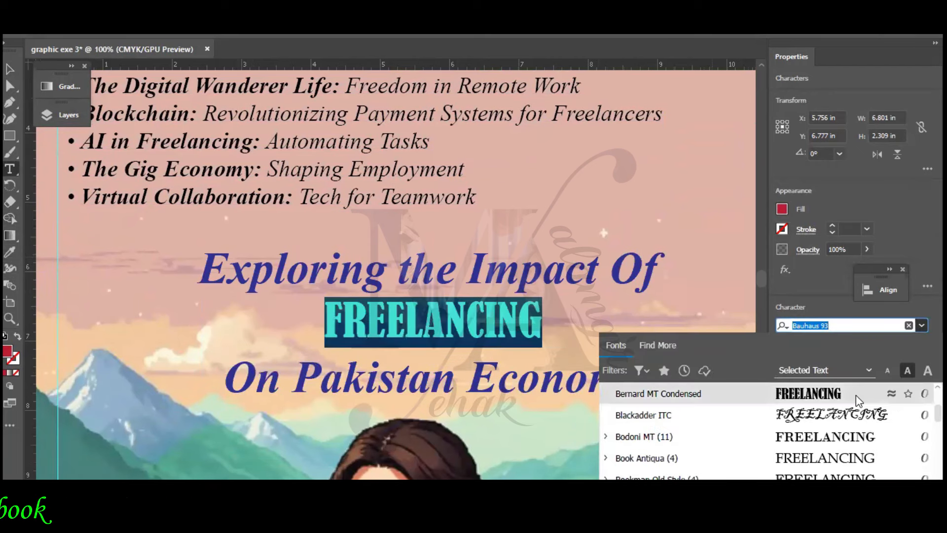
{"action": "scroll", "coordinate": [861, 399], "scroll_direction": "down", "scroll_amount": 3}
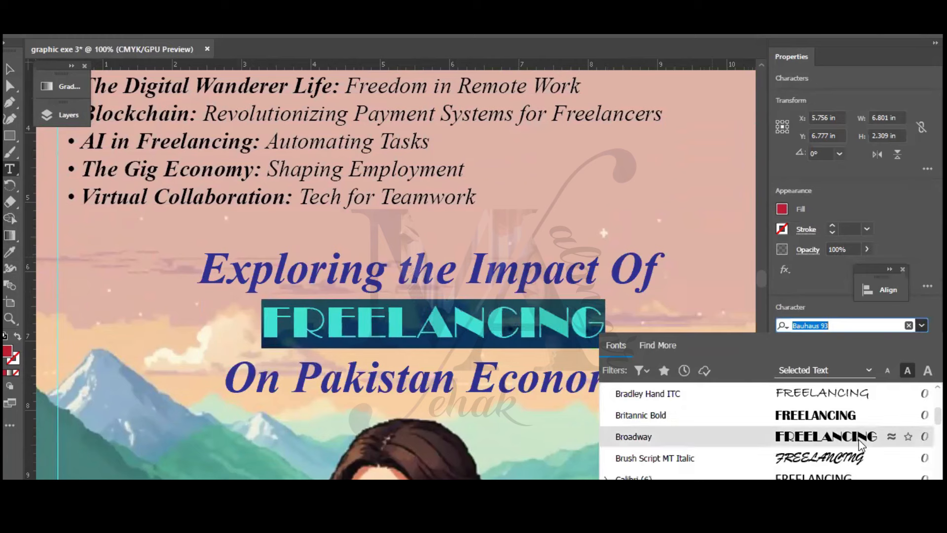
{"action": "left_click", "coordinate": [861, 443]}
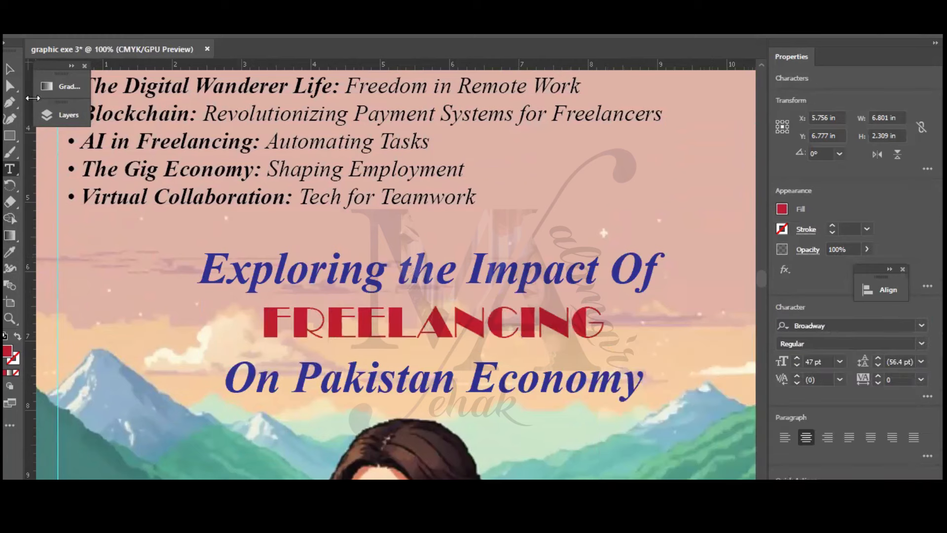
Deselect the title, snip the Illustrator window with the Snipping Tool, and paste the screenshot into the Word document.
{"action": "left_click", "coordinate": [14, 74]}
{"action": "left_click", "coordinate": [152, 435]}
{"action": "key", "text": "alt+Tab"}
{"action": "left_click", "coordinate": [314, 154]}
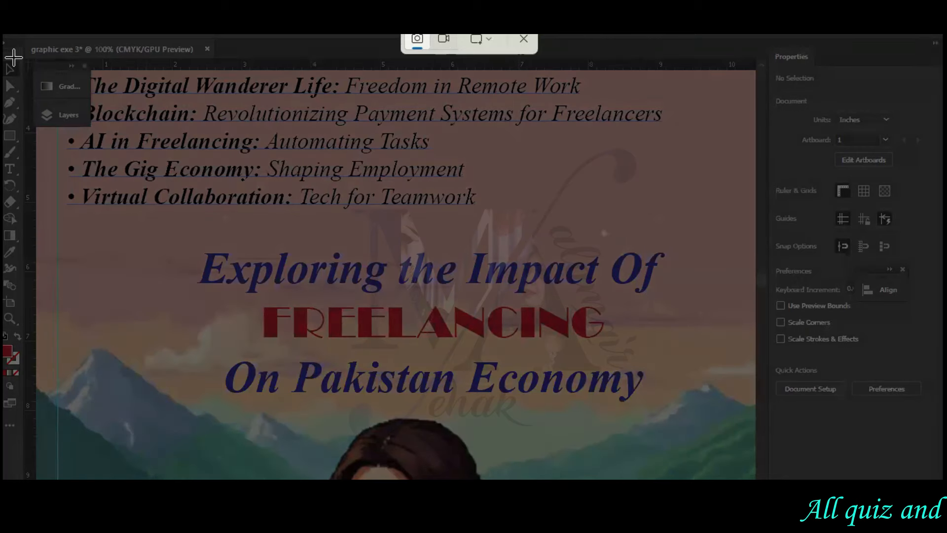
{"action": "left_click_drag", "start_coordinate": [5, 45], "coordinate": [933, 480]}
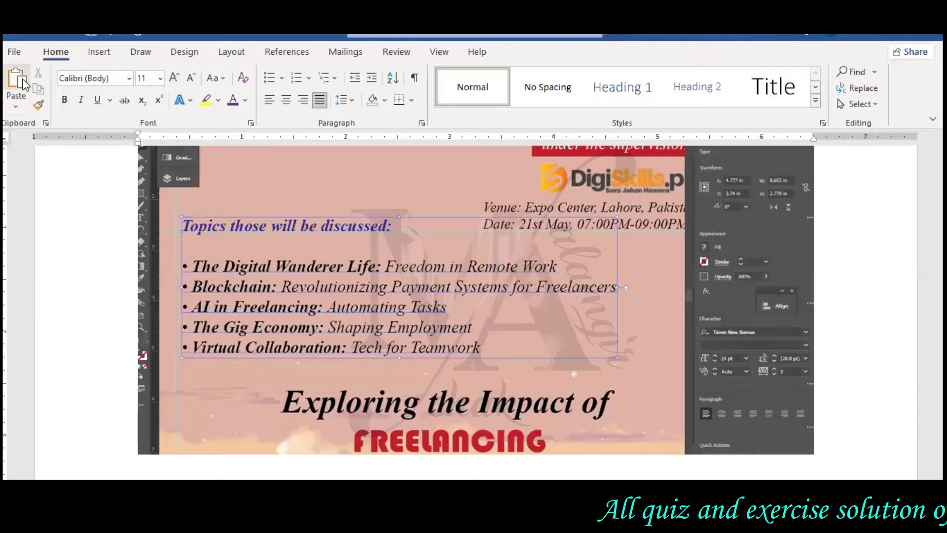
{"action": "left_click", "coordinate": [22, 81]}
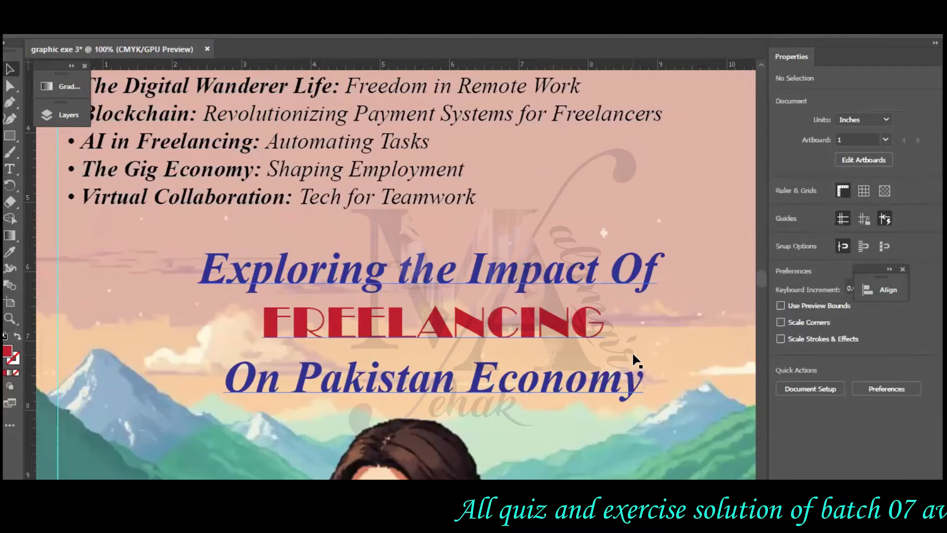
Delete all horizontal and vertical guides from the poster.
{"action": "key", "text": "ctrl+0"}
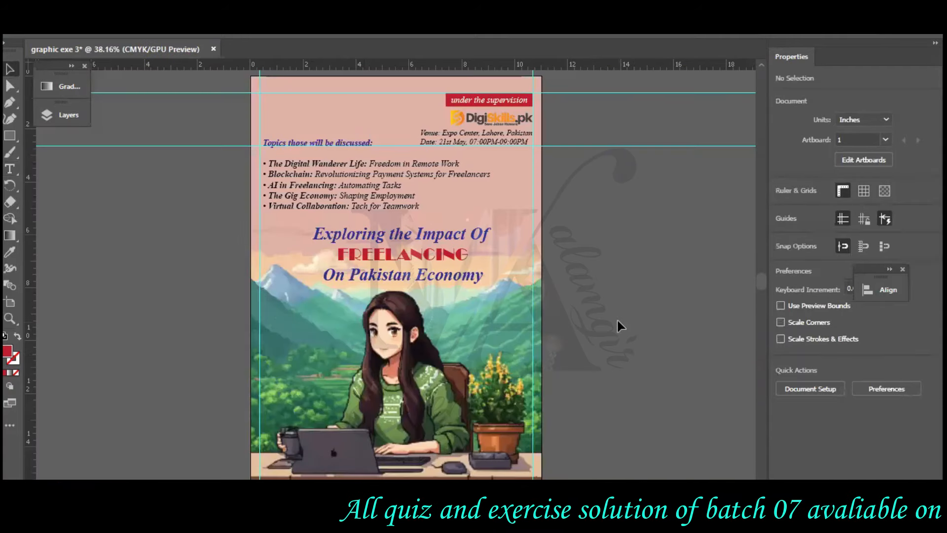
{"action": "left_click_drag", "start_coordinate": [639, 93], "coordinate": [637, 46]}
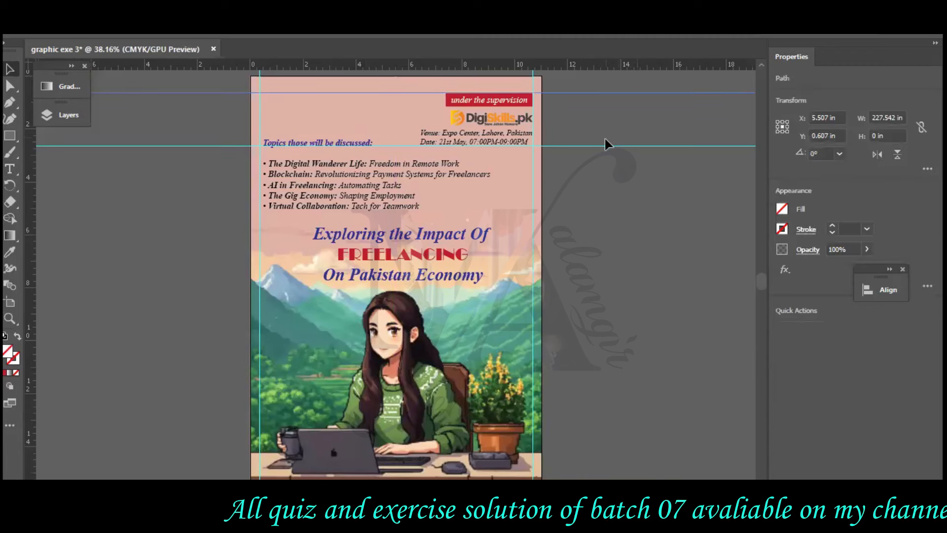
{"action": "left_click_drag", "start_coordinate": [607, 146], "coordinate": [615, 49]}
{"action": "key", "text": "Delete"}
{"action": "left_click", "coordinate": [642, 146]}
{"action": "key", "text": "Delete"}
{"action": "left_click", "coordinate": [534, 148]}
{"action": "key", "text": "Delete"}
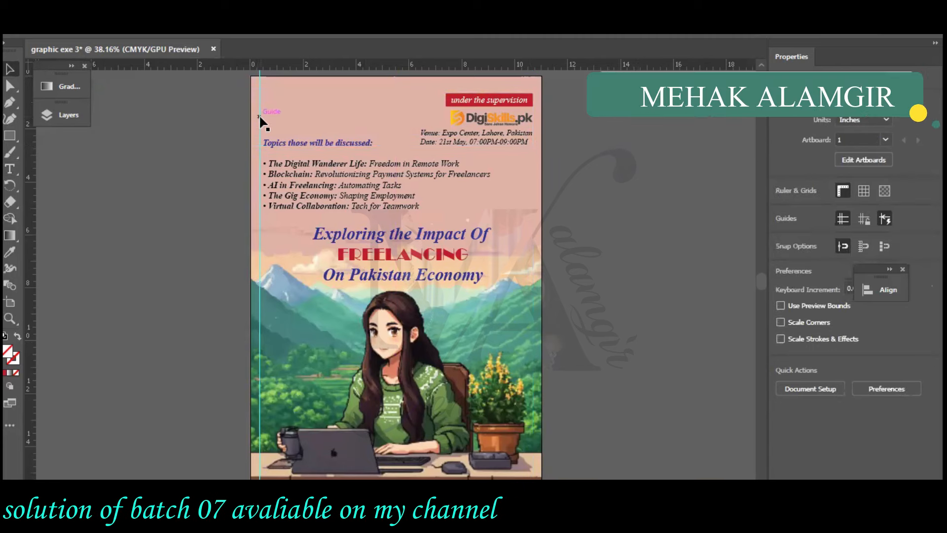
{"action": "left_click", "coordinate": [260, 117]}
{"action": "key", "text": "Delete"}
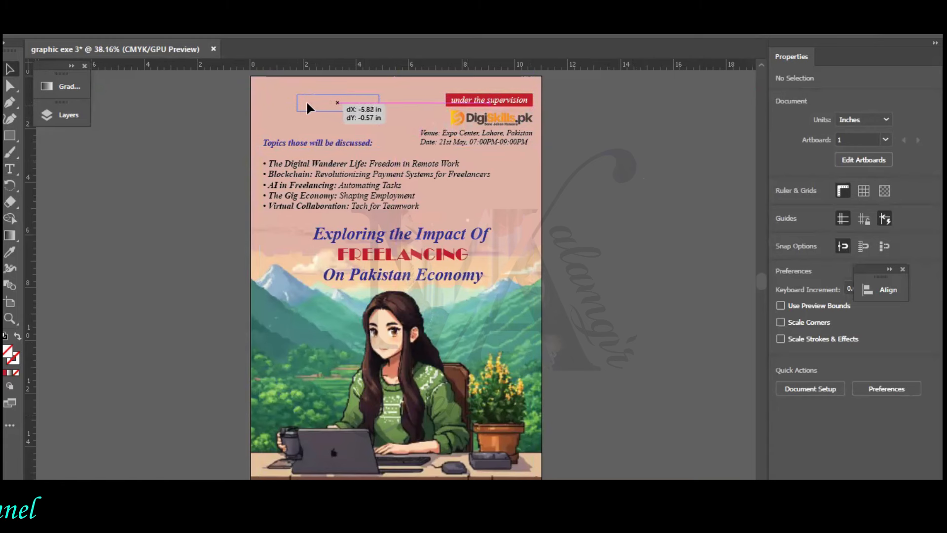
Move the DigiSkills logo to the poster's upper-left corner and enlarge it to about 4.37 by 0.86 in.
{"action": "left_click_drag", "start_coordinate": [285, 108], "coordinate": [276, 107]}
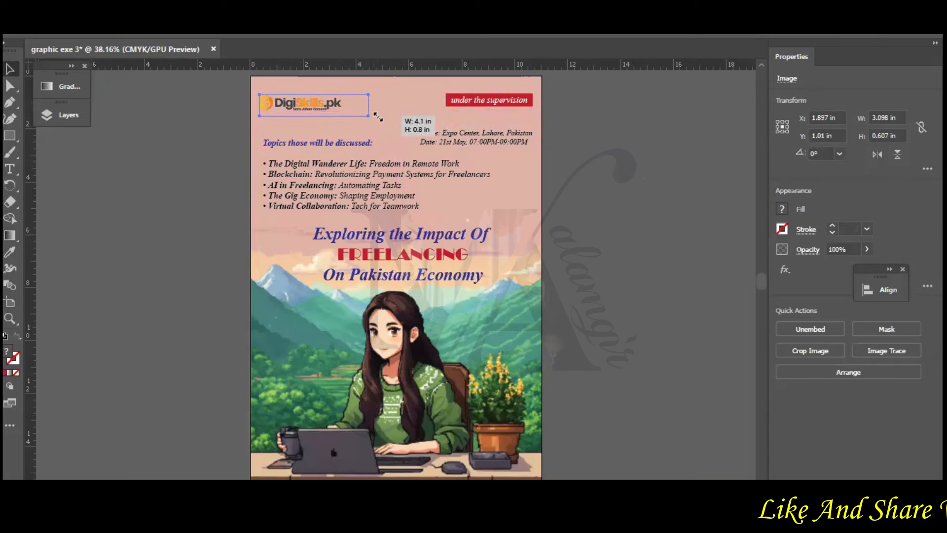
{"action": "left_click_drag", "start_coordinate": [313, 101], "coordinate": [313, 99]}
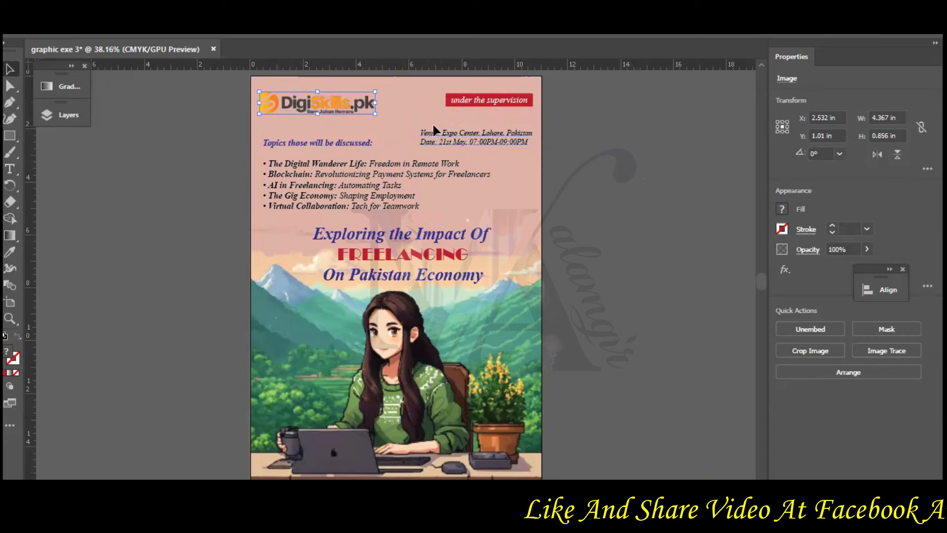